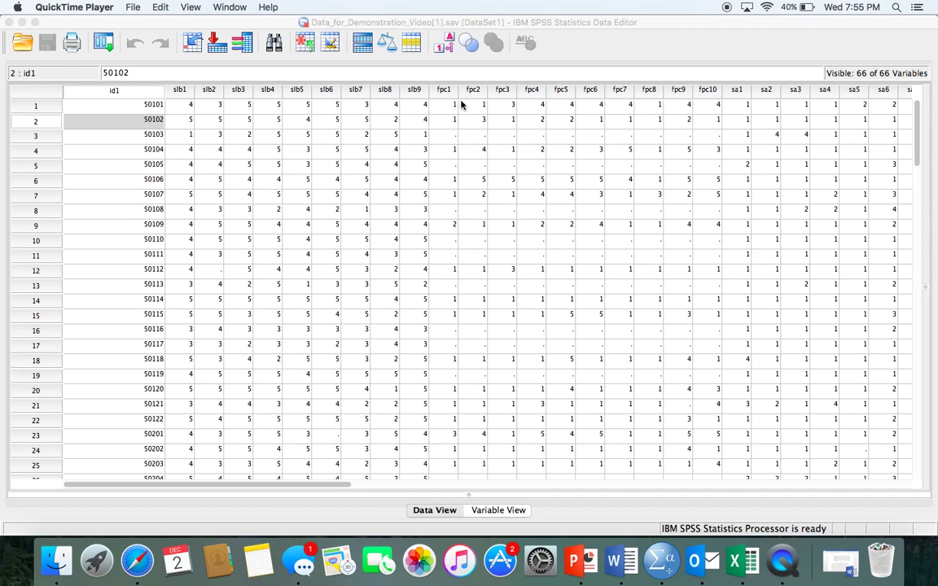
# Step: Look through the item columns of the data set, from the slb items to the ipip items
pyautogui.hscroll(15, 461, 104)
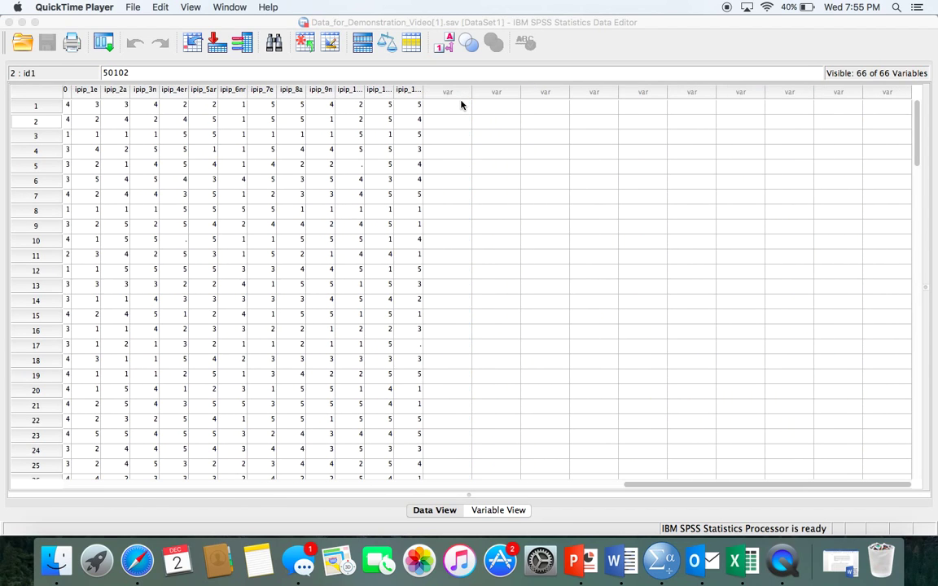
pyautogui.hscroll(-5, 461, 104)
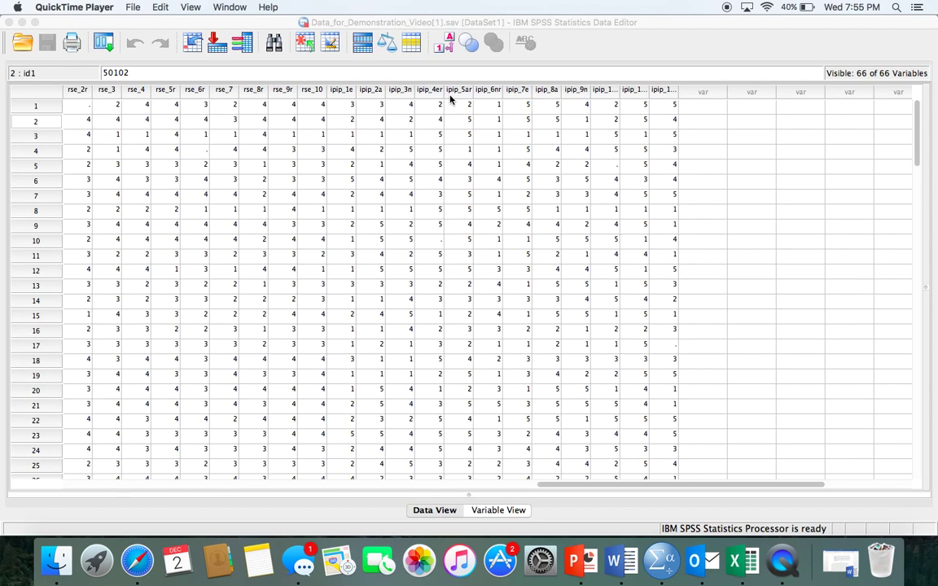
pyautogui.hscroll(-4, 450, 98)
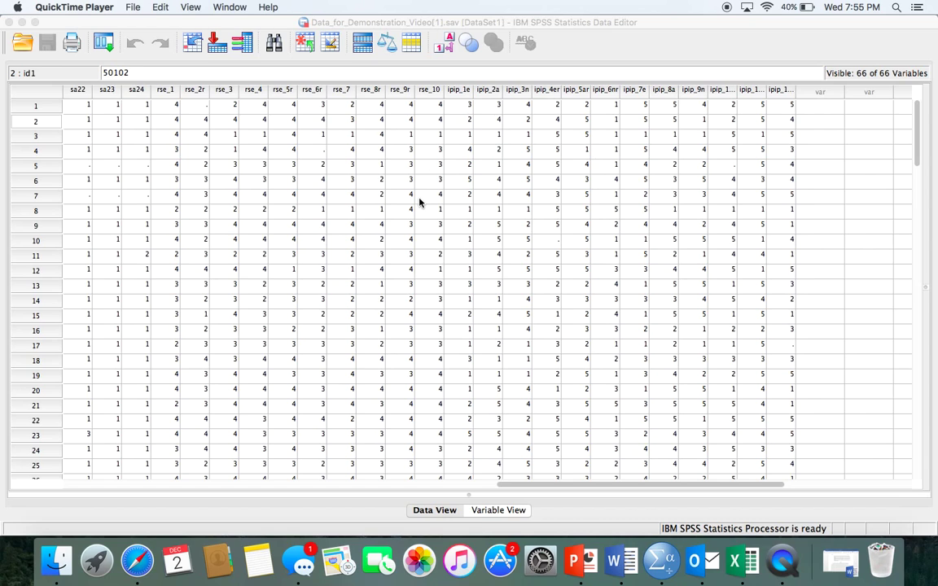
pyautogui.hscroll(-20, 419, 202)
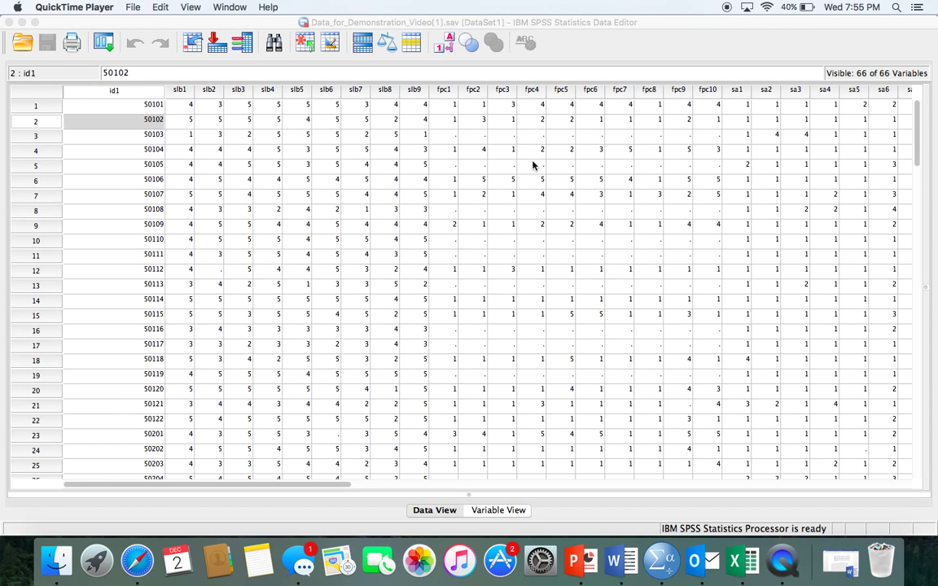
pyautogui.hscroll(10, 531, 163)
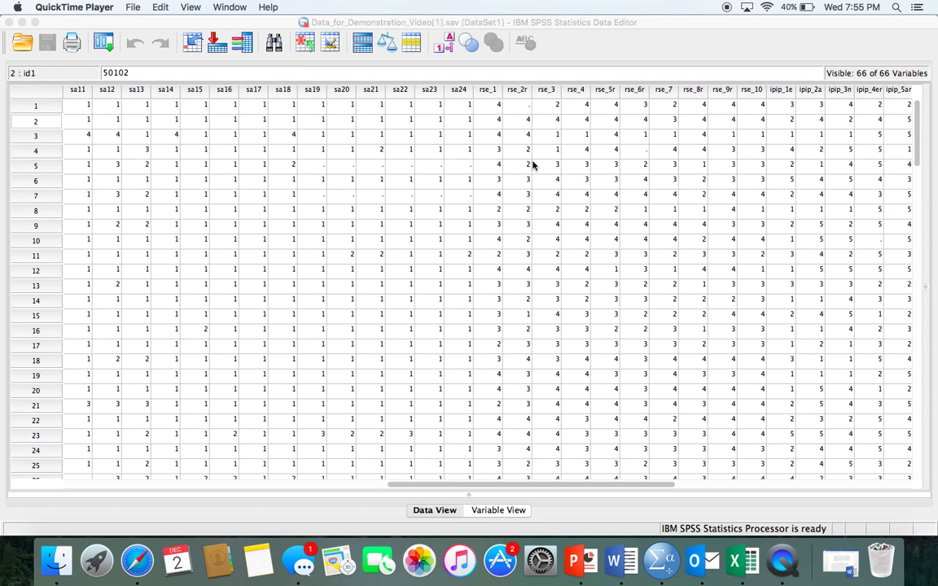
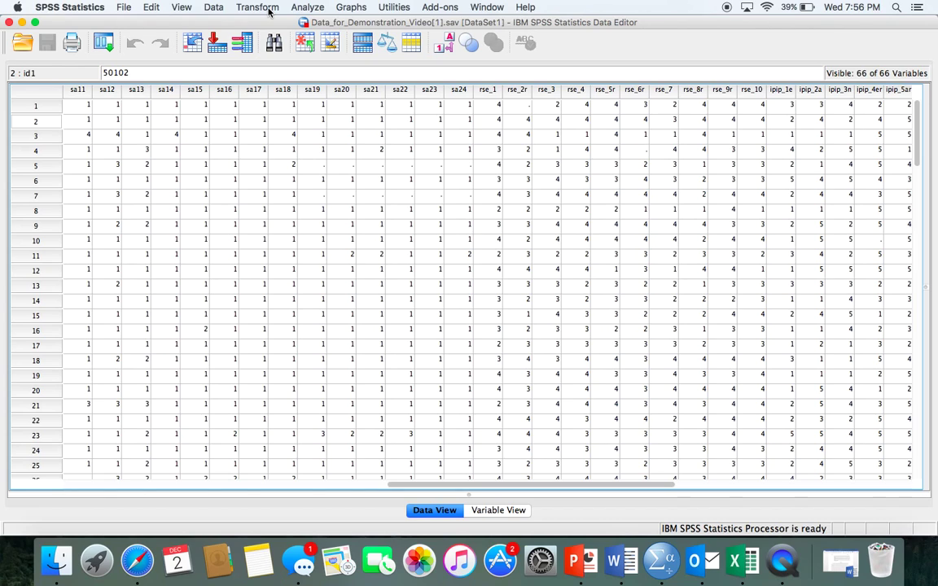
# Step: Start Compute Variable and show the source variables by name instead of by label
pyautogui.click(268, 8)
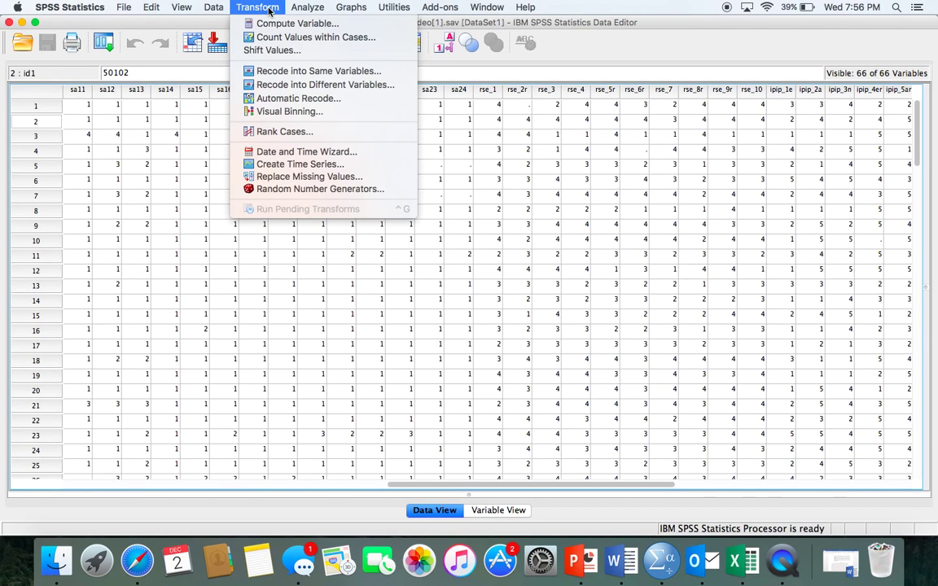
pyautogui.click(273, 26)
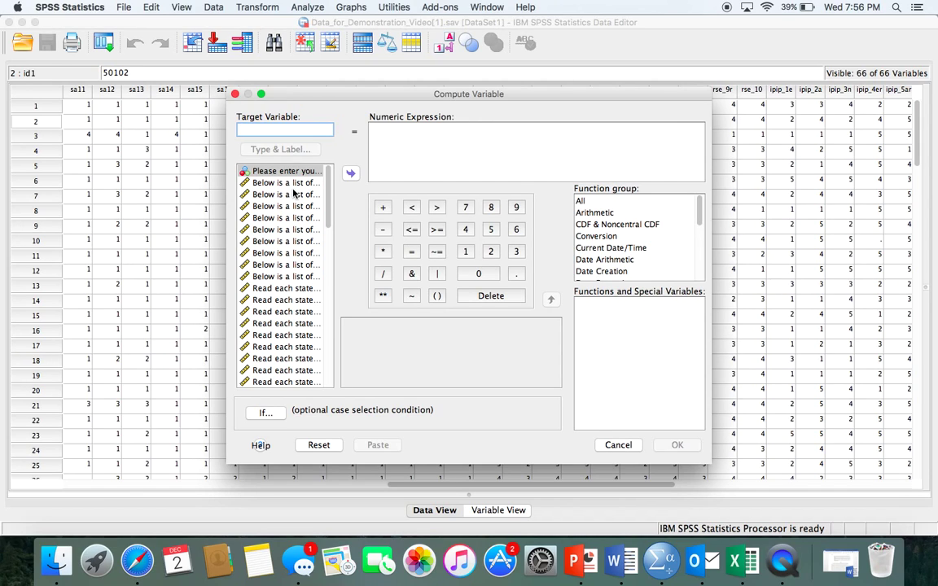
pyautogui.rightClick(295, 193)
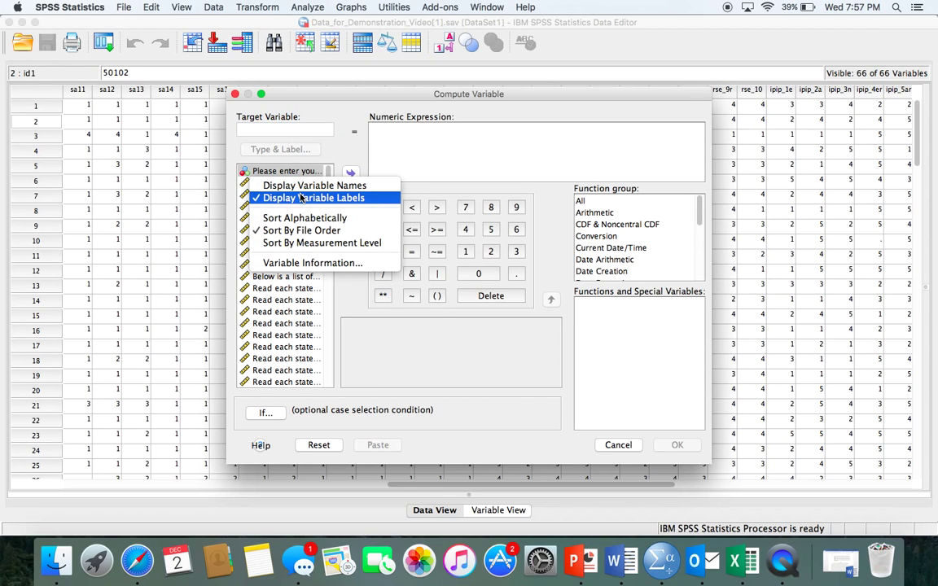
pyautogui.click(303, 186)
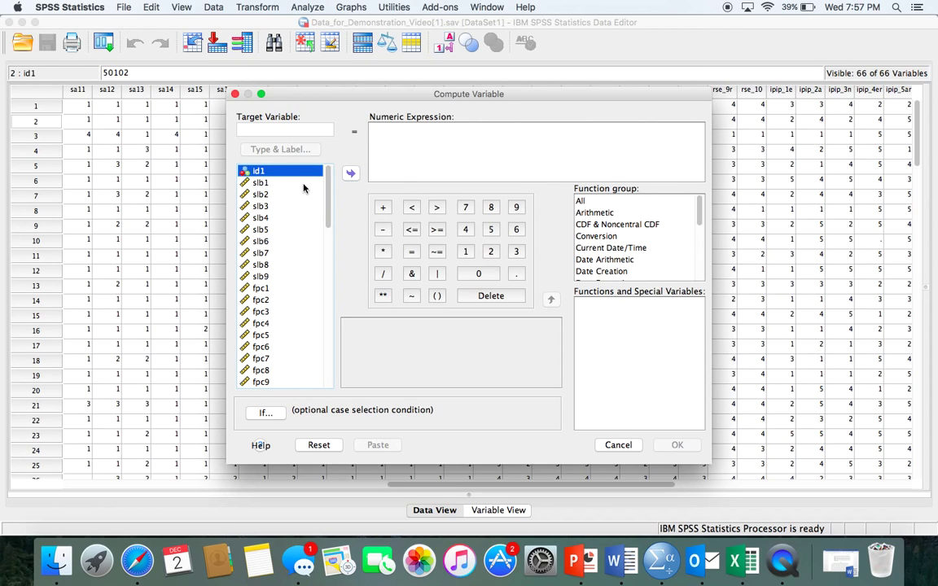
pyautogui.scroll(-15, 303, 308)
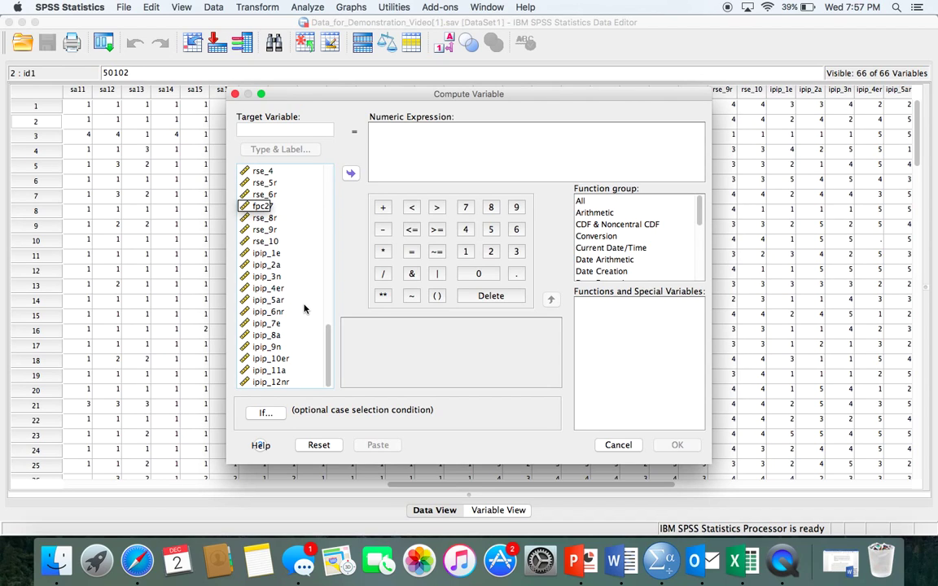
pyautogui.scroll(12, 303, 307)
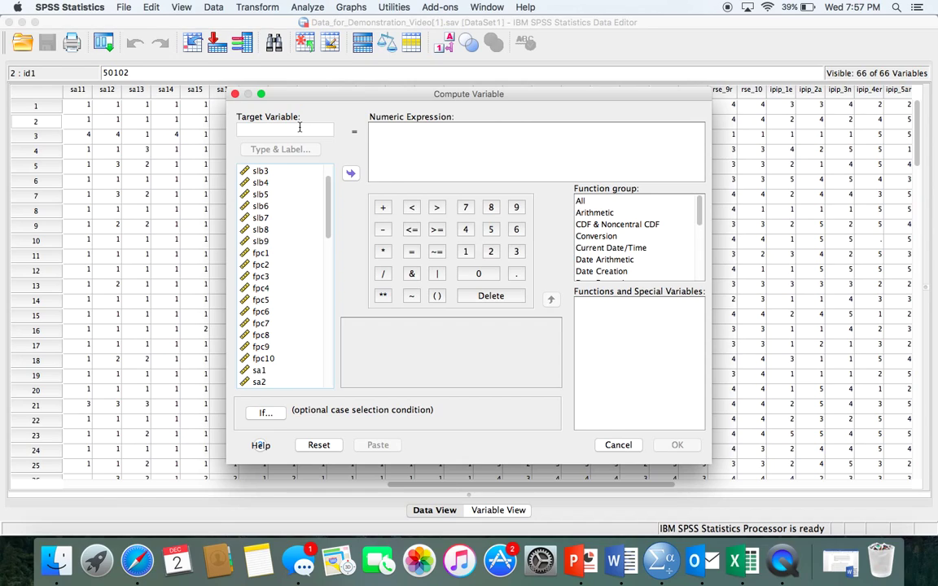
# Step: Name the target variable FemaleJealousy
pyautogui.click(300, 127)
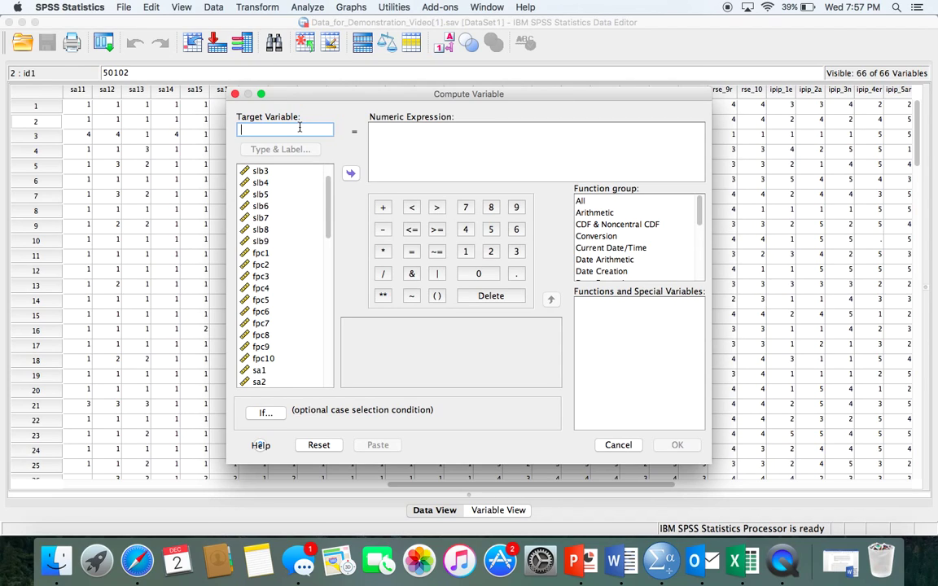
pyautogui.write('Fema')
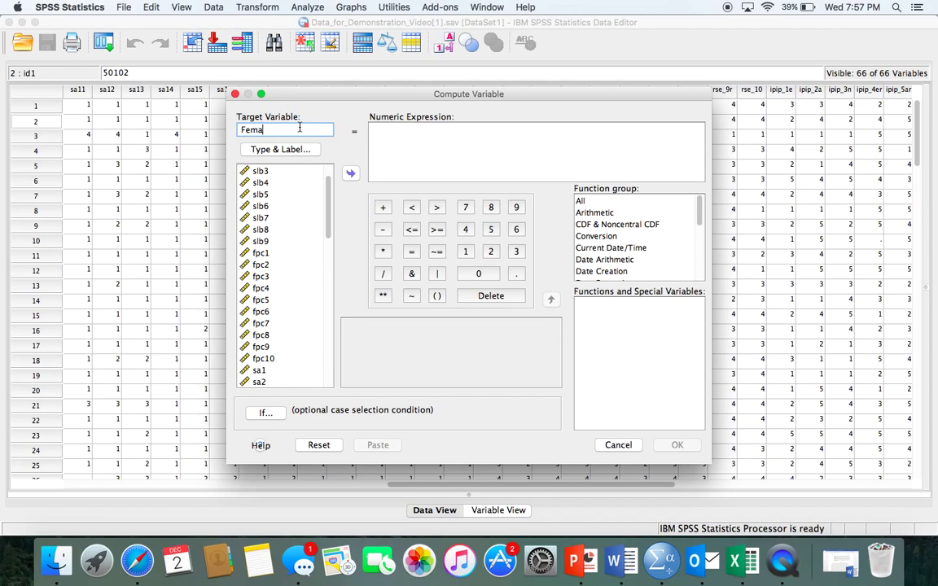
pyautogui.write('leJealousy')
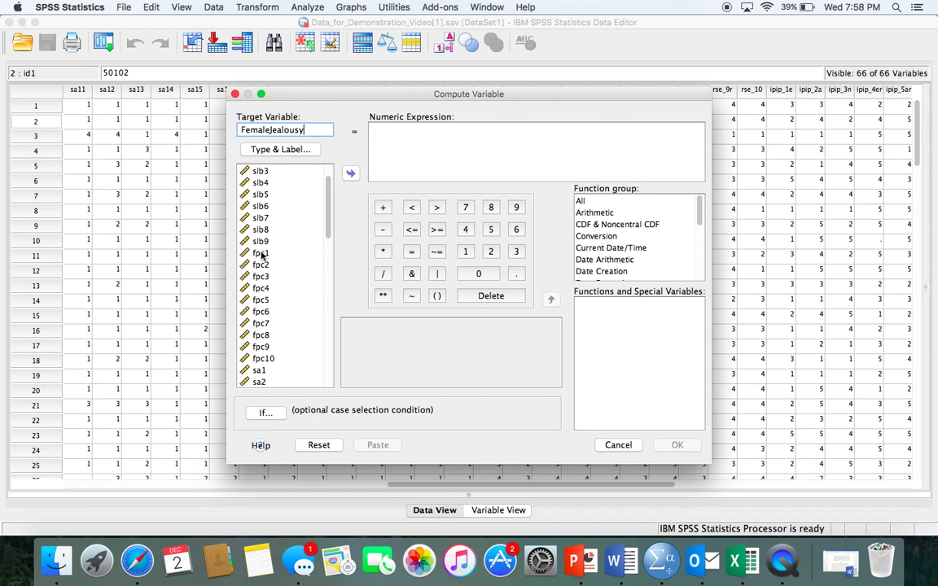
# Step: Begin the numeric expression with fpc1 + fpc2 +, removing the surplus plus sign before fpc2
pyautogui.click(287, 299)
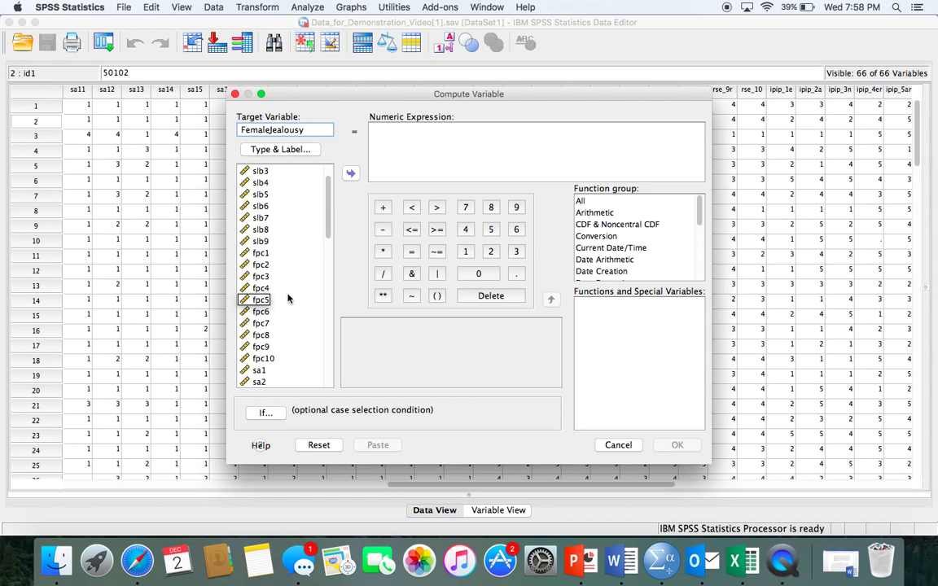
pyautogui.click(262, 253)
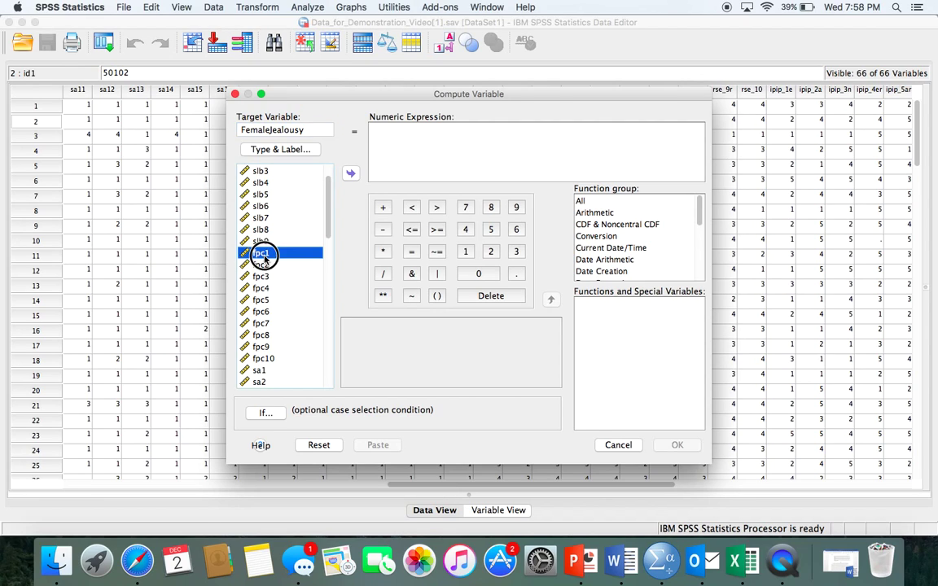
pyautogui.click(351, 175)
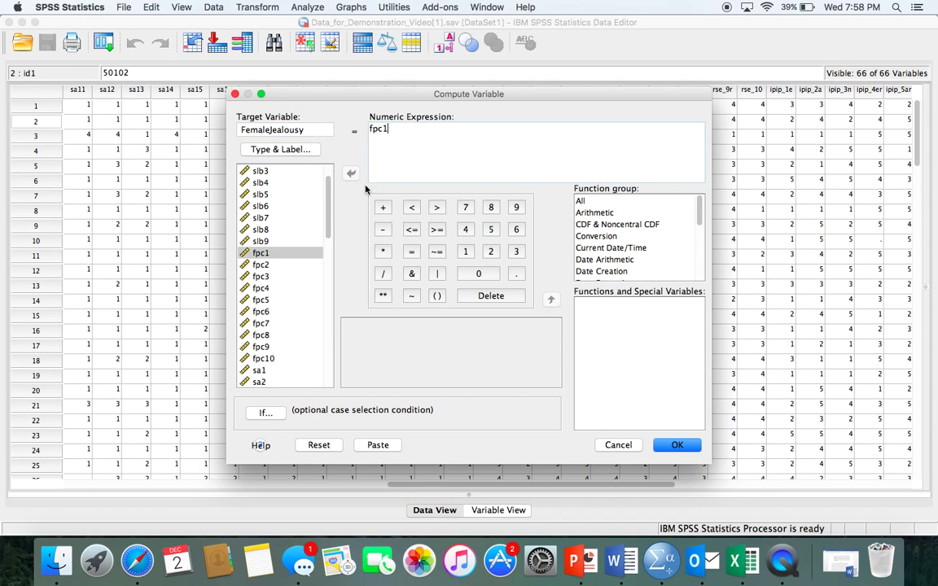
pyautogui.click(384, 209)
pyautogui.click(256, 265)
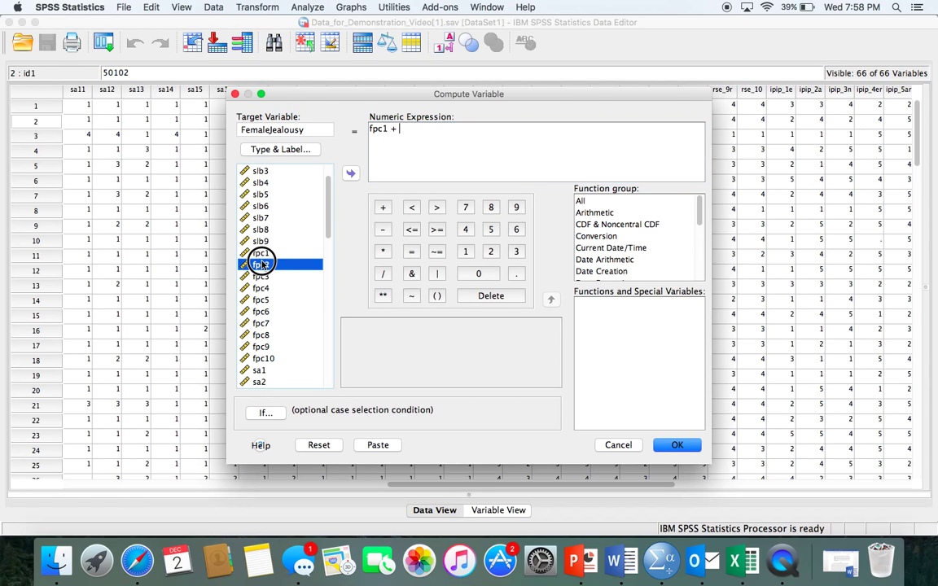
pyautogui.click(383, 207)
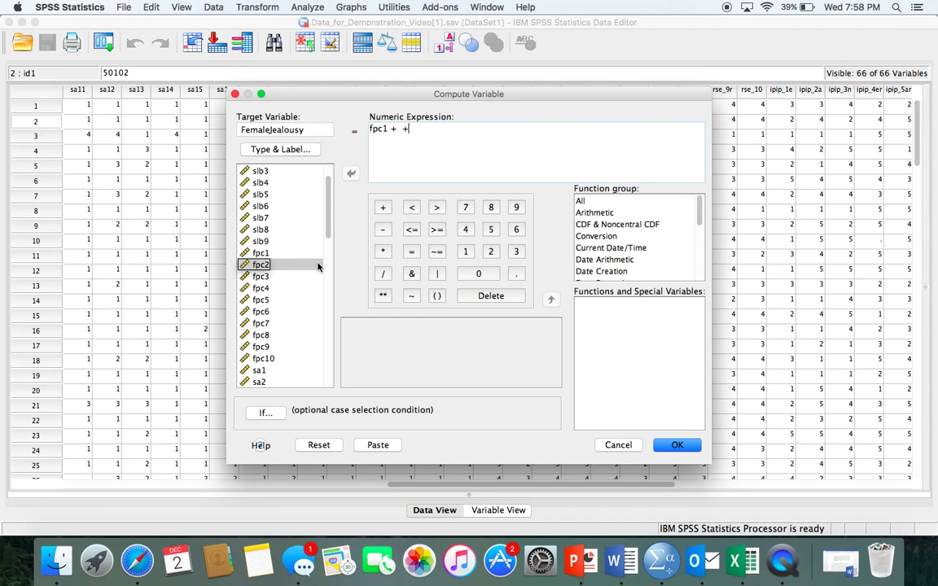
pyautogui.click(262, 265)
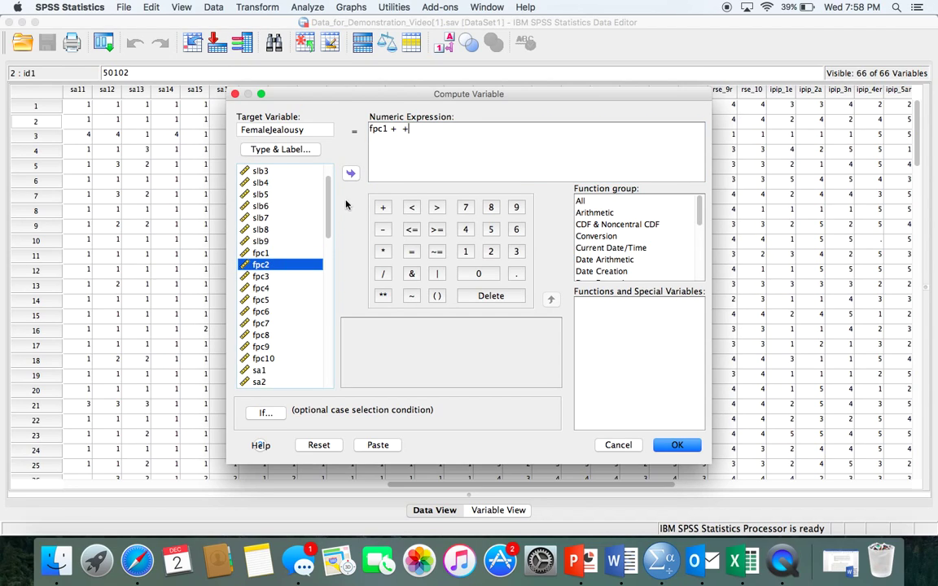
pyautogui.click(350, 172)
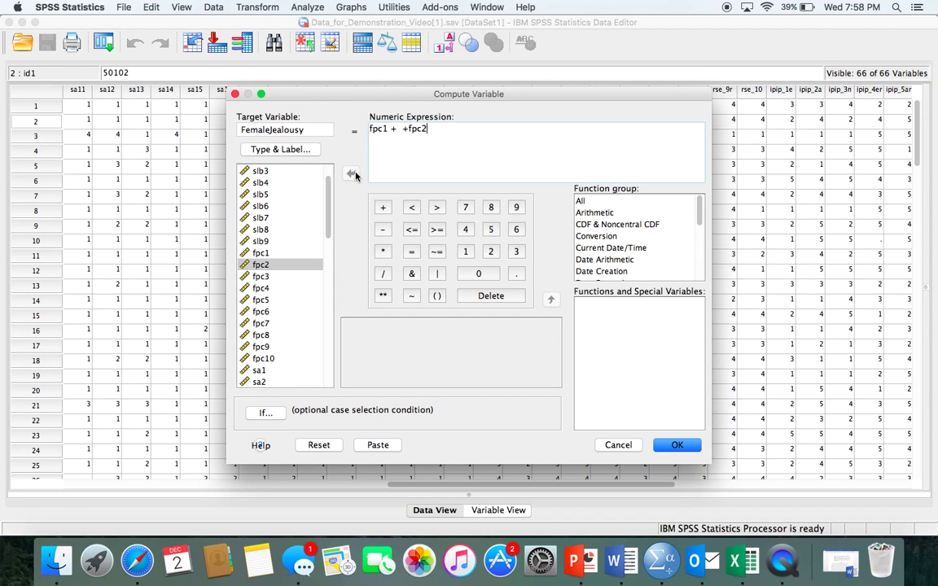
pyautogui.click(406, 129)
pyautogui.press('BackSpace')
pyautogui.click(383, 208)
# Step: Extend the numeric expression with fpc3 + fpc4 +
pyautogui.click(279, 278)
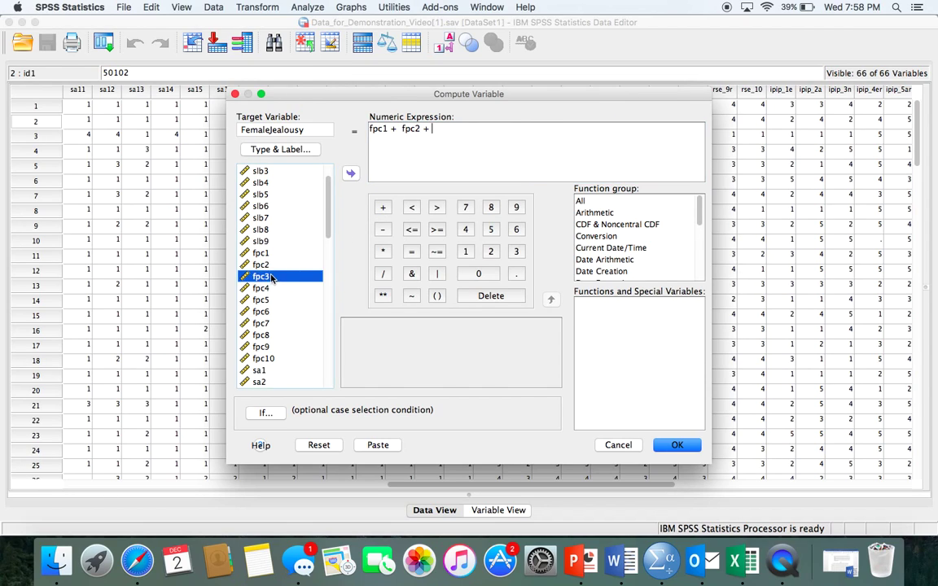
pyautogui.click(350, 173)
pyautogui.click(383, 207)
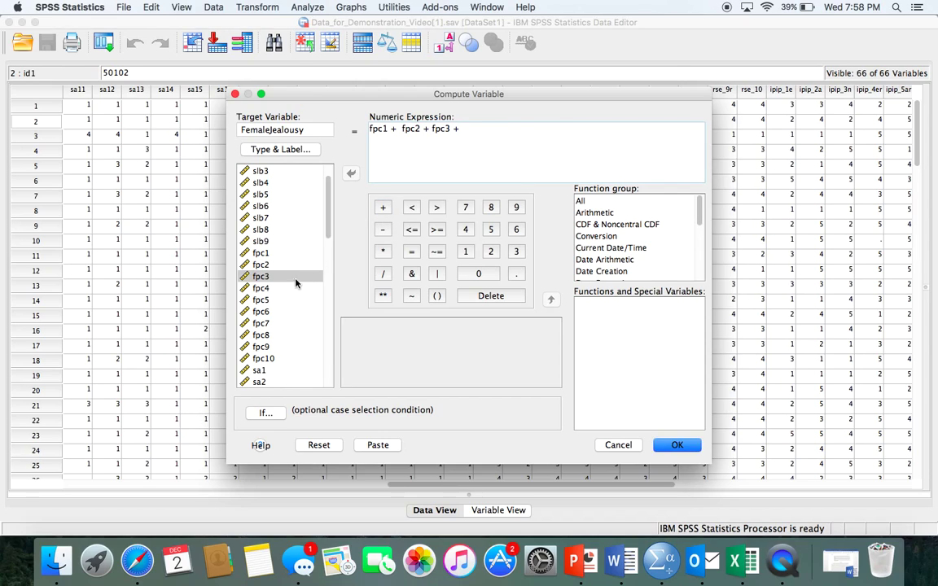
pyautogui.click(268, 288)
pyautogui.click(350, 173)
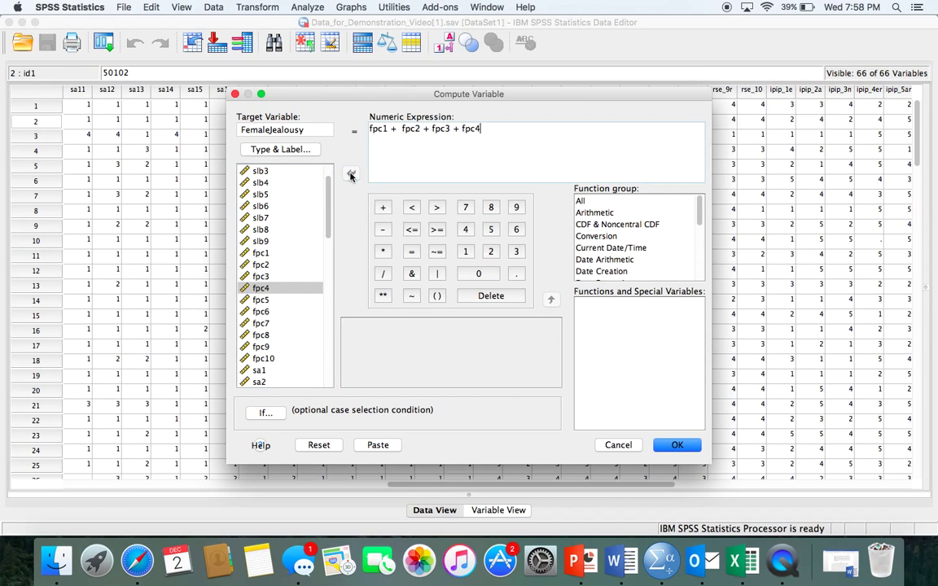
pyautogui.click(382, 208)
# Step: Add fpc5 + to the numeric expression and remove the surplus plus sign before fpc5
pyautogui.click(269, 300)
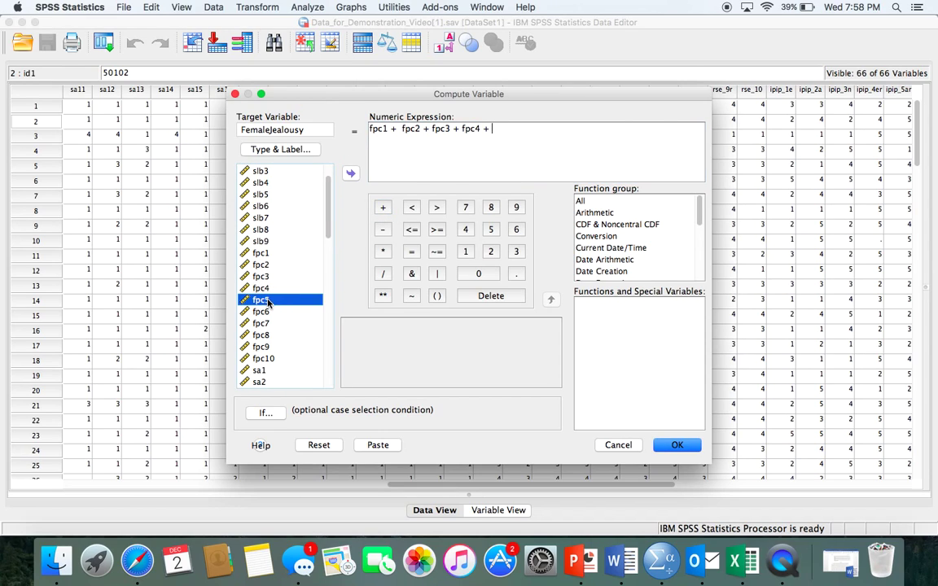
pyautogui.click(382, 208)
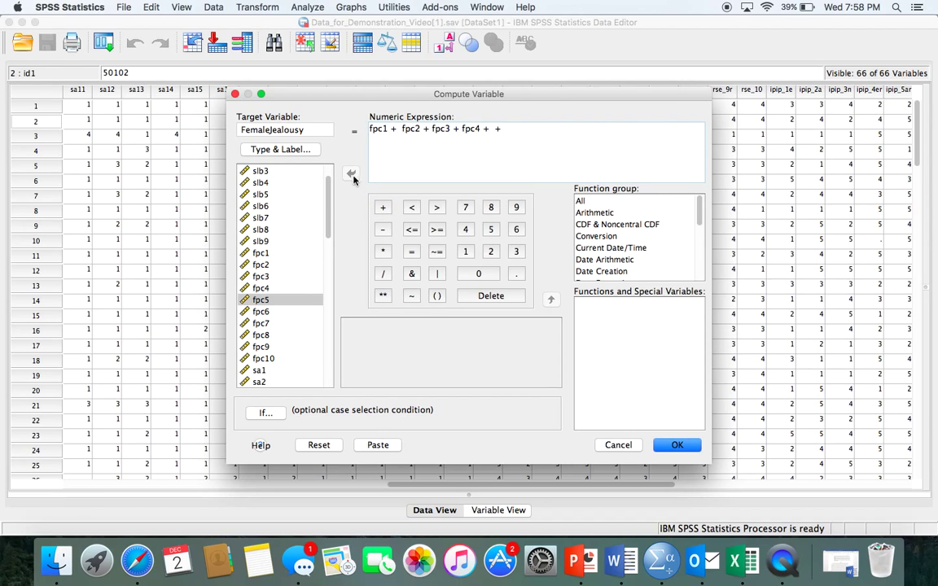
pyautogui.click(252, 300)
pyautogui.click(350, 174)
pyautogui.click(495, 130)
pyautogui.press('BackSpace')
pyautogui.click(383, 207)
# Step: Extend the numeric expression with fpc6 + fpc7 +
pyautogui.click(277, 311)
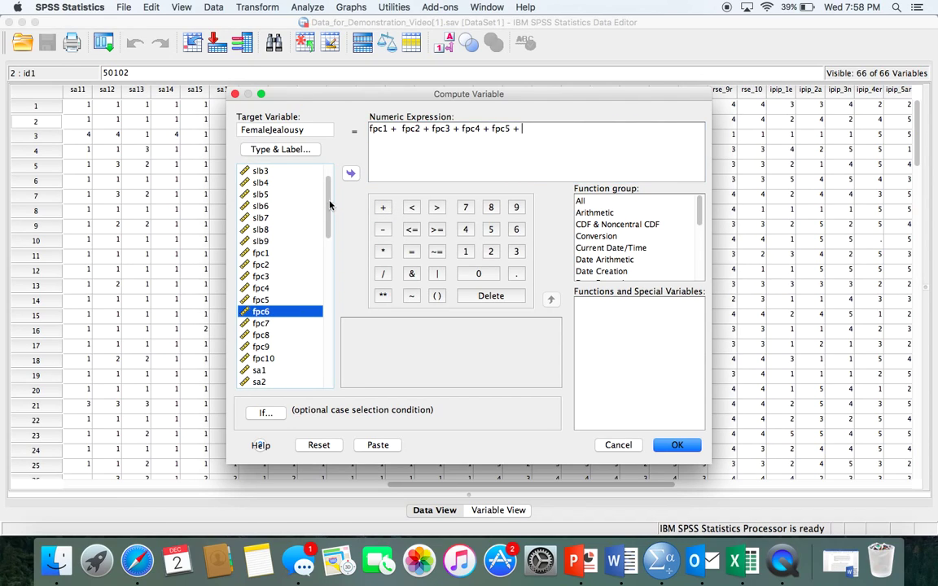
pyautogui.click(350, 173)
pyautogui.click(383, 208)
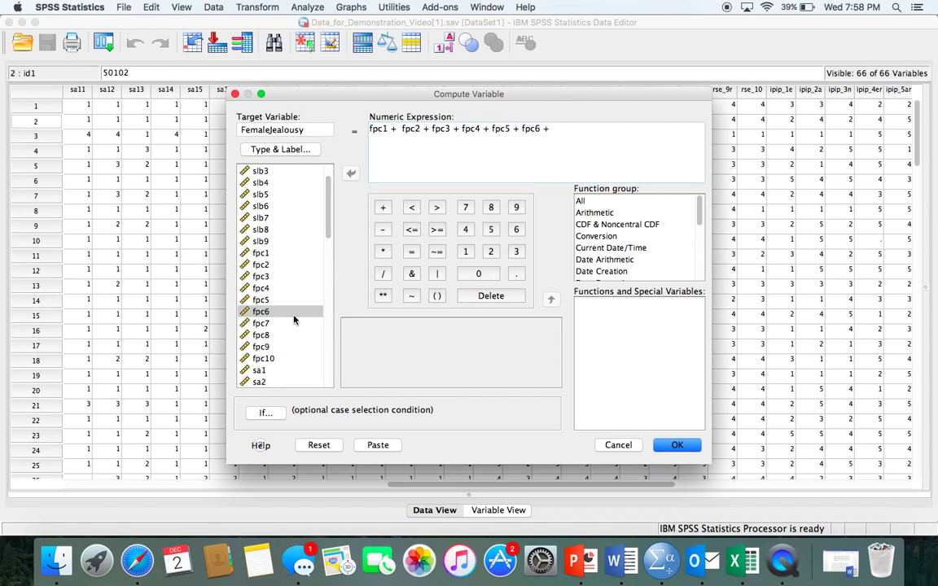
pyautogui.click(262, 324)
pyautogui.click(350, 173)
pyautogui.click(383, 208)
# Step: Complete the sum in the numeric expression with fpc8 + fpc9 + fpc10
pyautogui.click(275, 336)
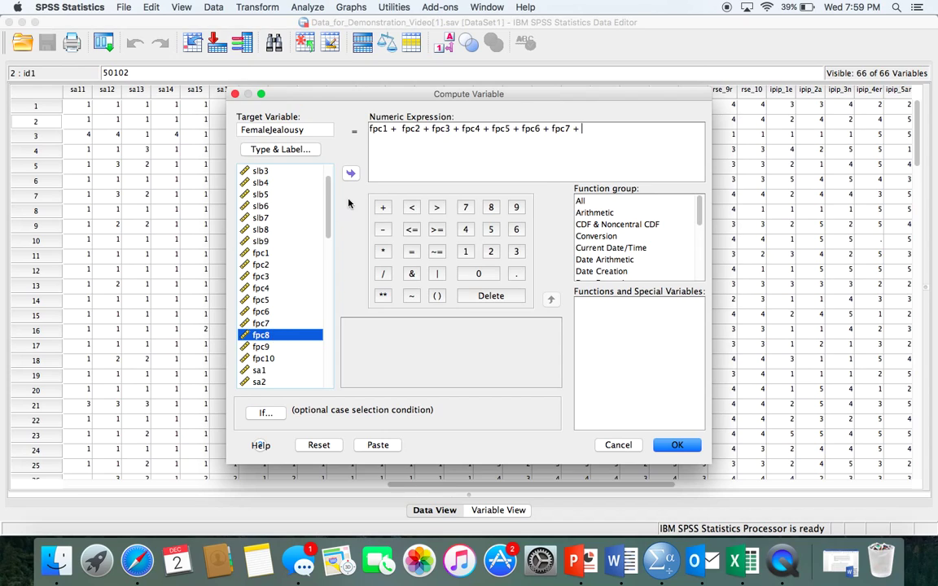
pyautogui.click(350, 173)
pyautogui.click(383, 207)
pyautogui.click(276, 347)
pyautogui.click(350, 173)
pyautogui.click(383, 208)
pyautogui.click(248, 358)
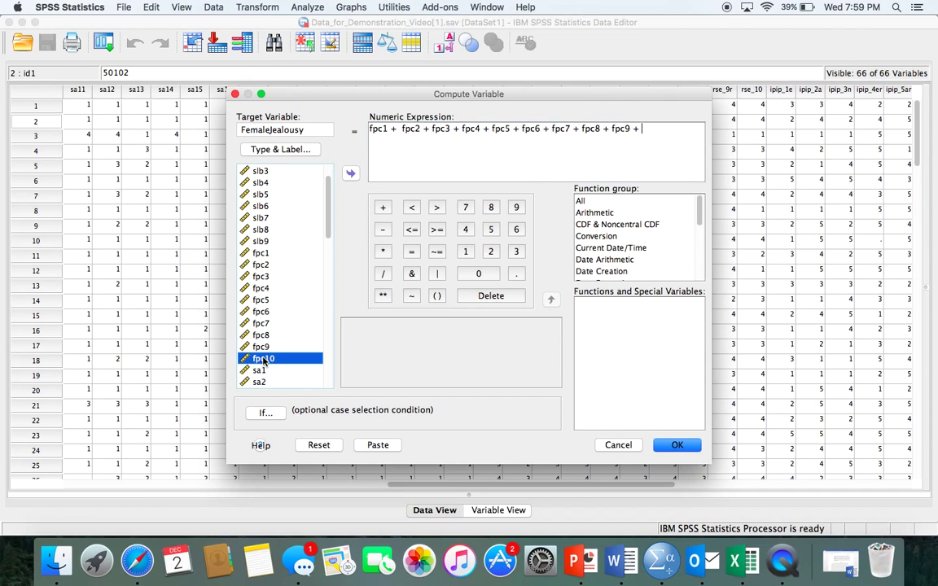
pyautogui.click(350, 174)
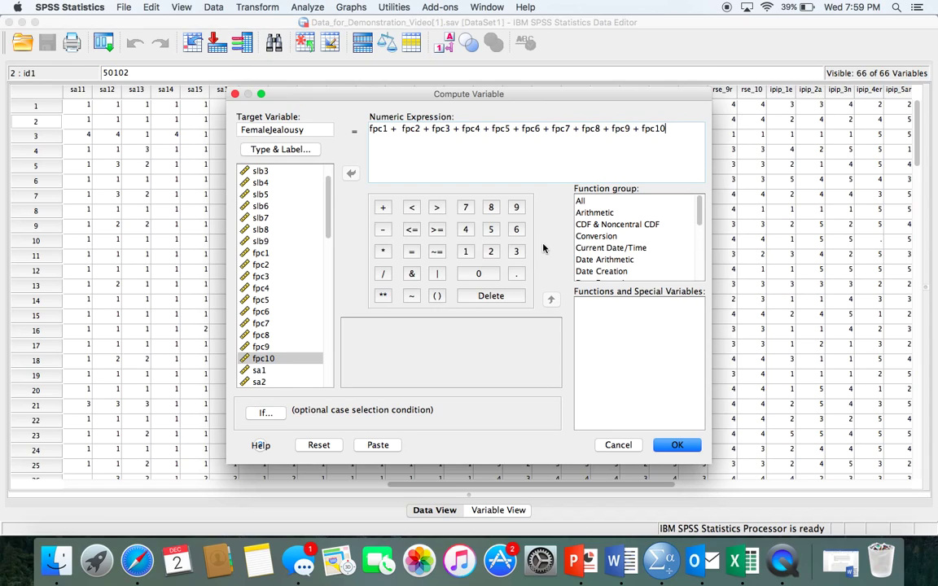
# Step: List all functions in Compute Variable and read the description of the Mean function
pyautogui.click(661, 213)
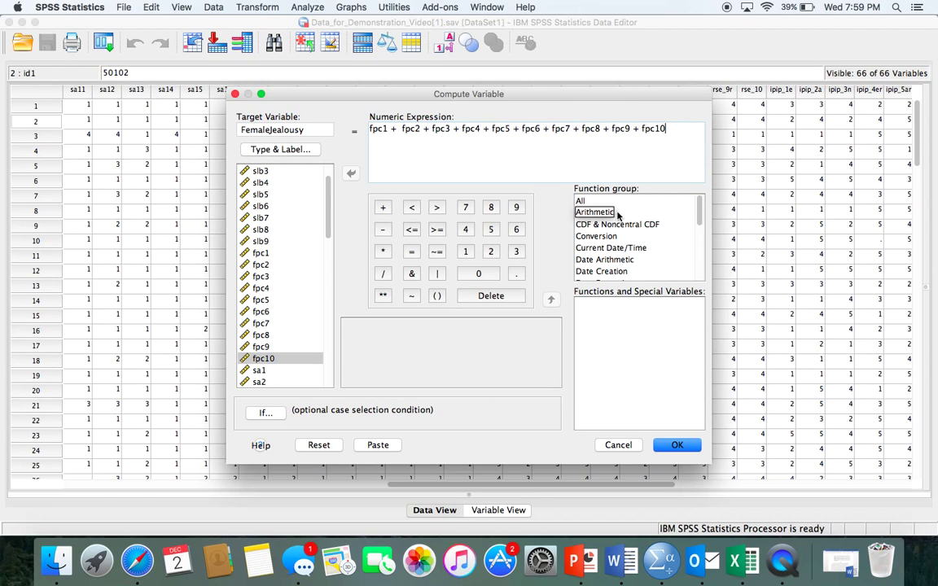
pyautogui.click(588, 201)
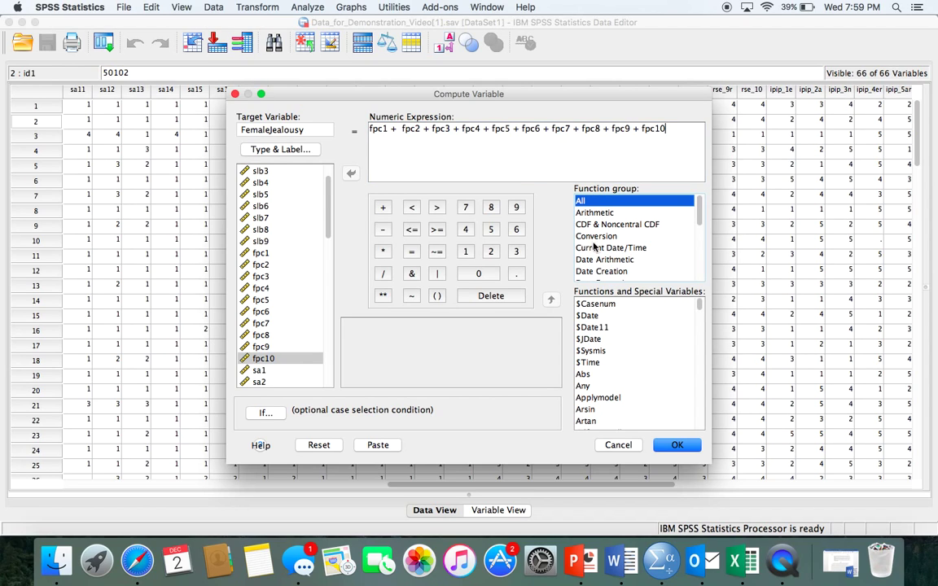
pyautogui.scroll(-5, 624, 379)
pyautogui.scroll(-8, 624, 378)
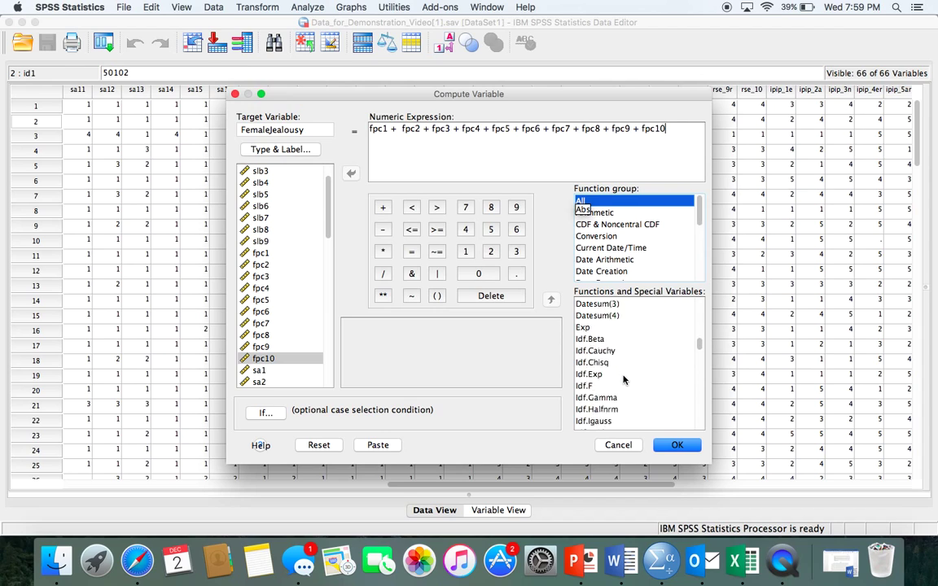
pyautogui.scroll(12, 624, 378)
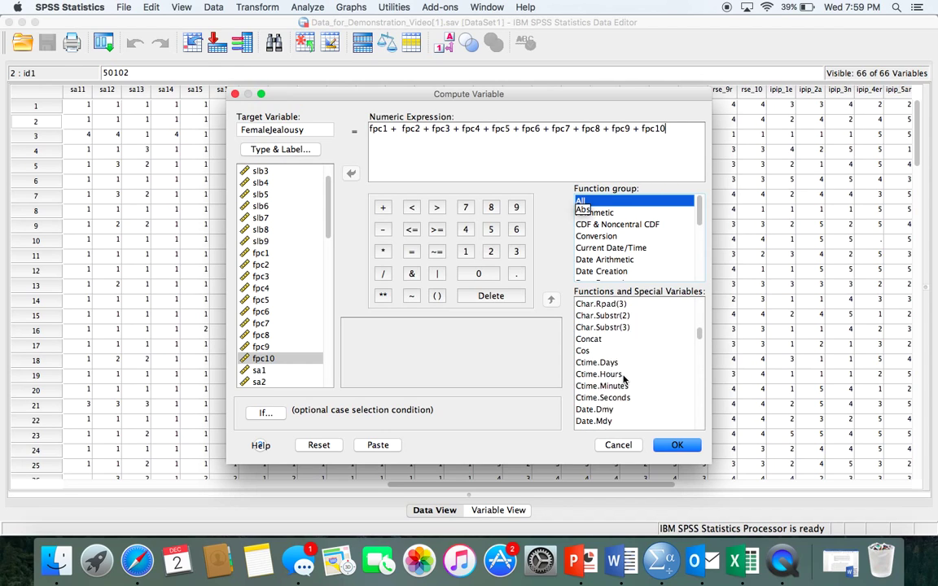
pyautogui.scroll(-20, 623, 379)
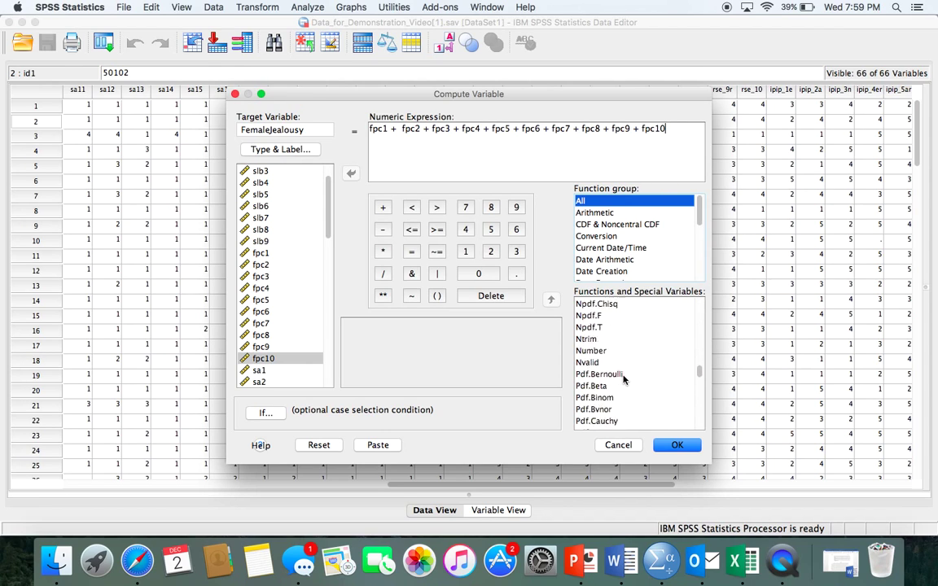
pyautogui.scroll(6, 623, 379)
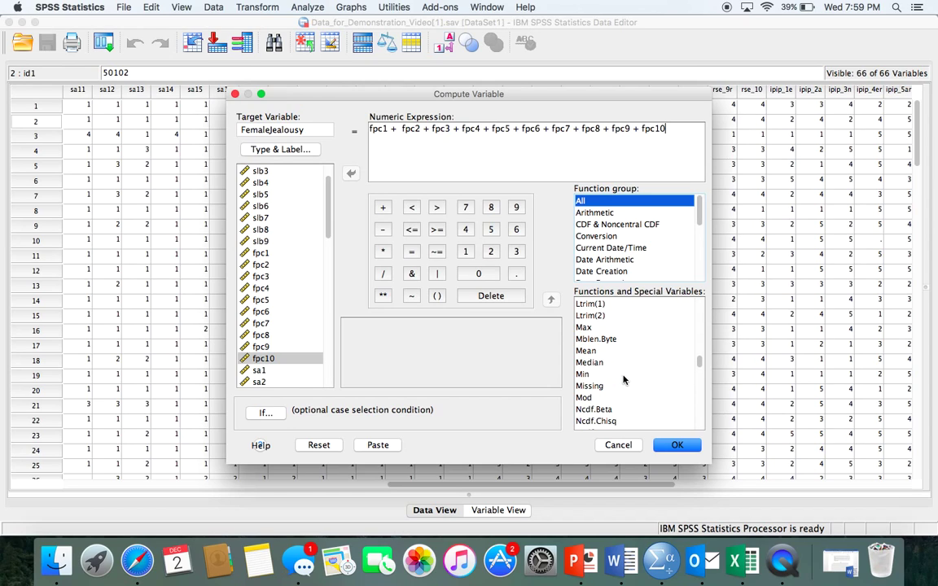
pyautogui.click(583, 351)
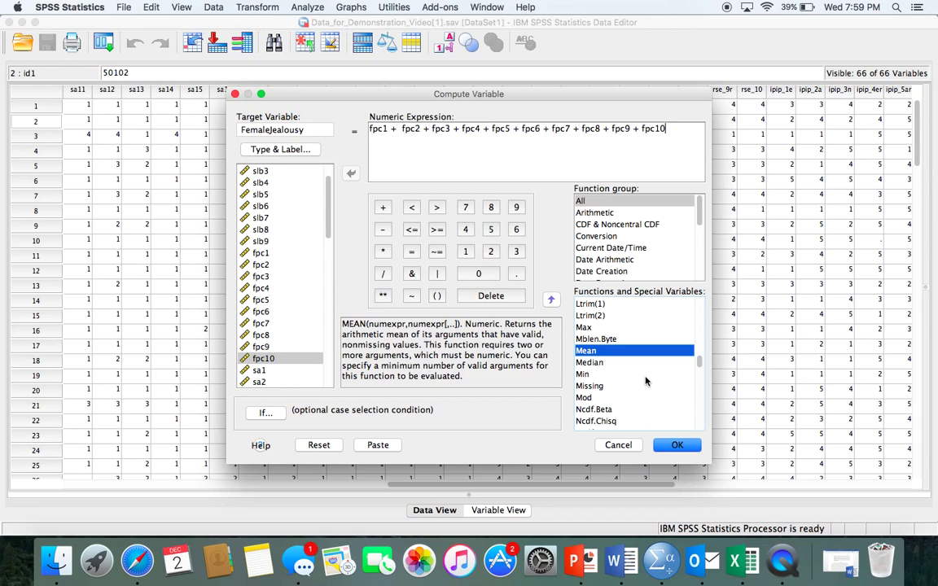
# Step: Run the FemaleJealousy computation and minimize the output window to return to the data
pyautogui.click(675, 445)
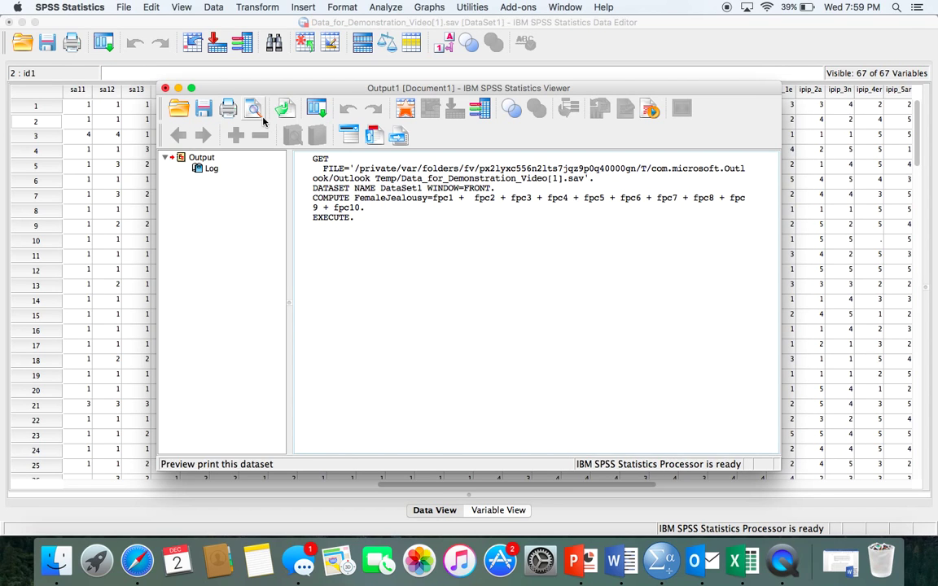
pyautogui.click(179, 87)
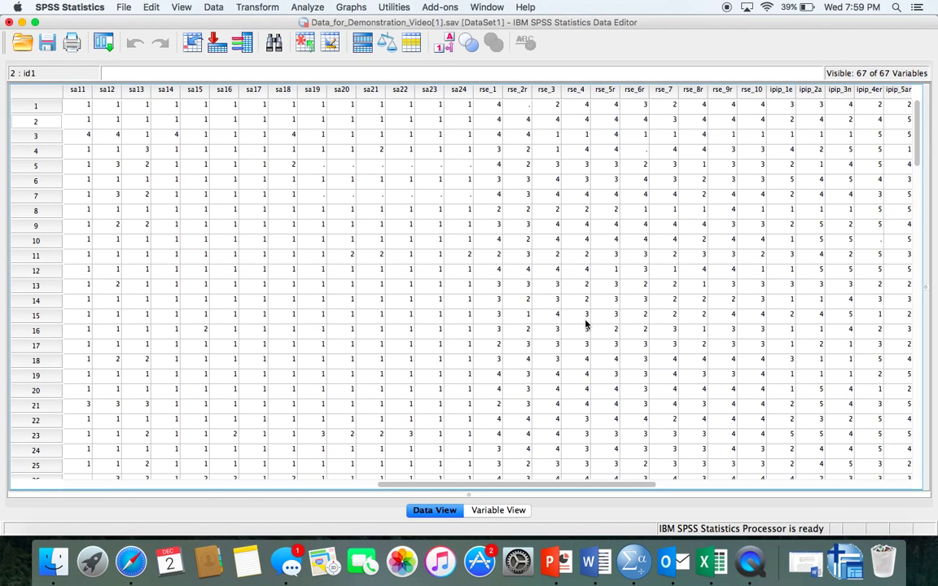
# Step: Examine the computed FemaleJealousy scores at the end of the data set, then return to the first columns
pyautogui.hscroll(15, 586, 325)
pyautogui.scroll(-1, 586, 325)
pyautogui.scroll(-9, 394, 257)
pyautogui.hscroll(-3, 395, 258)
pyautogui.scroll(-2, 394, 258)
pyautogui.hscroll(-3, 395, 257)
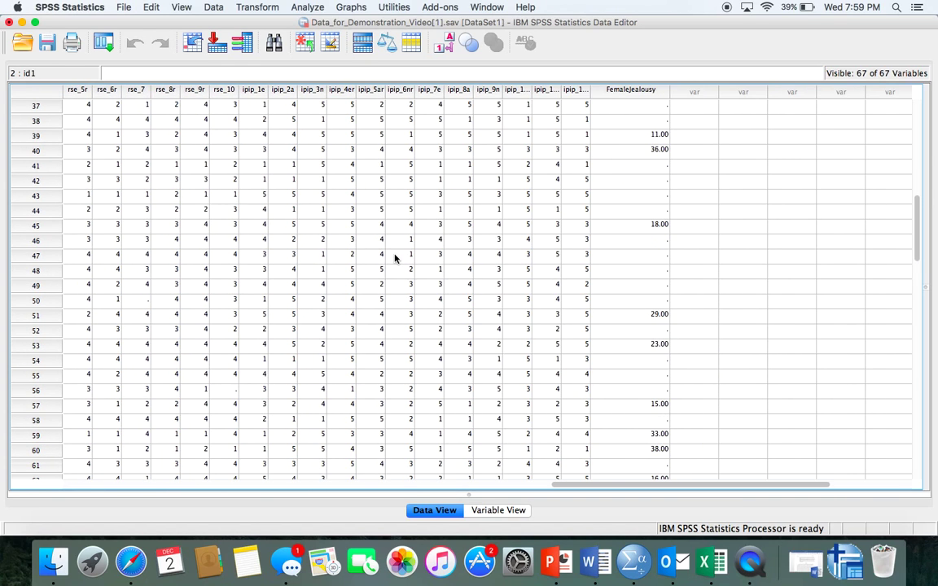
pyautogui.scroll(-5, 622, 296)
pyautogui.scroll(17, 622, 295)
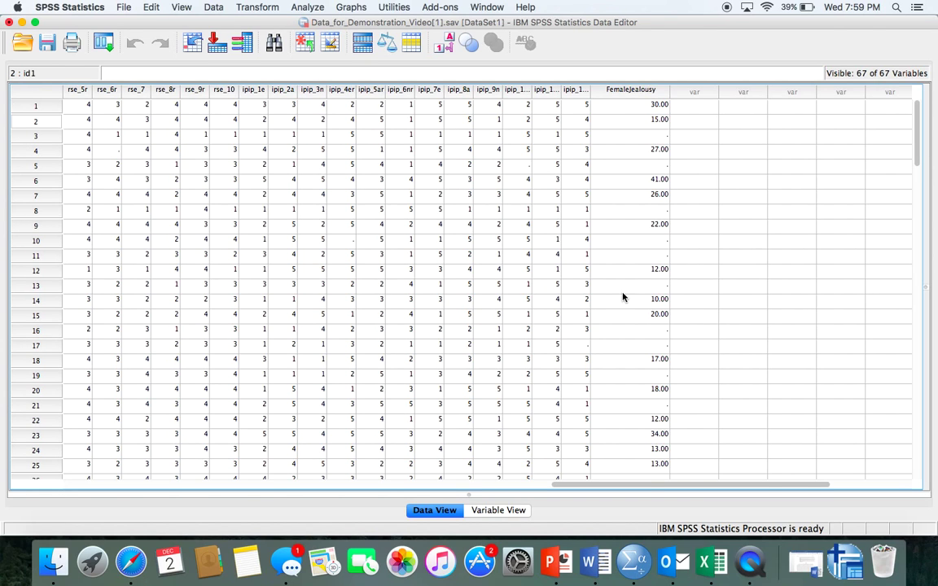
pyautogui.hscroll(-15, 623, 295)
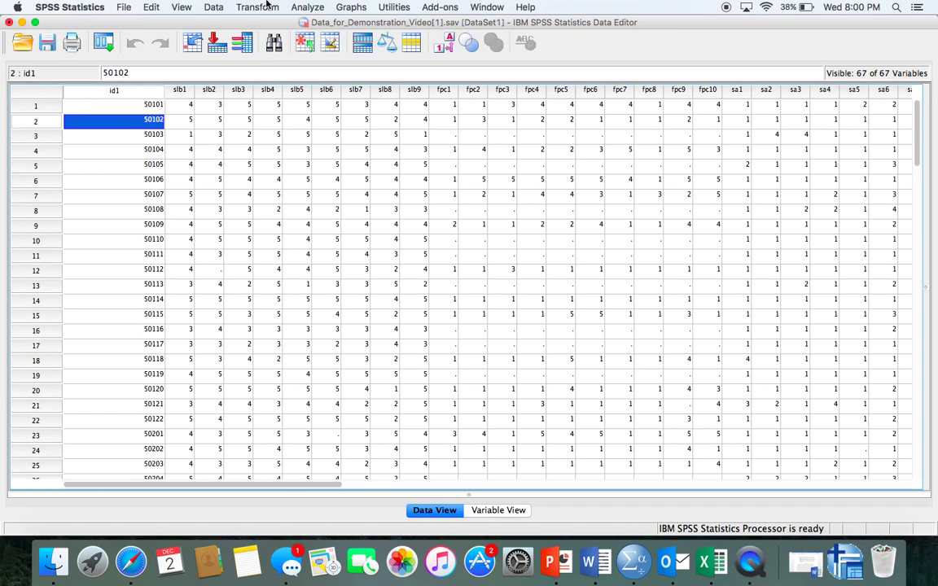
# Step: Open Reliability Analysis and show the source variables by name instead of by label
pyautogui.click(310, 7)
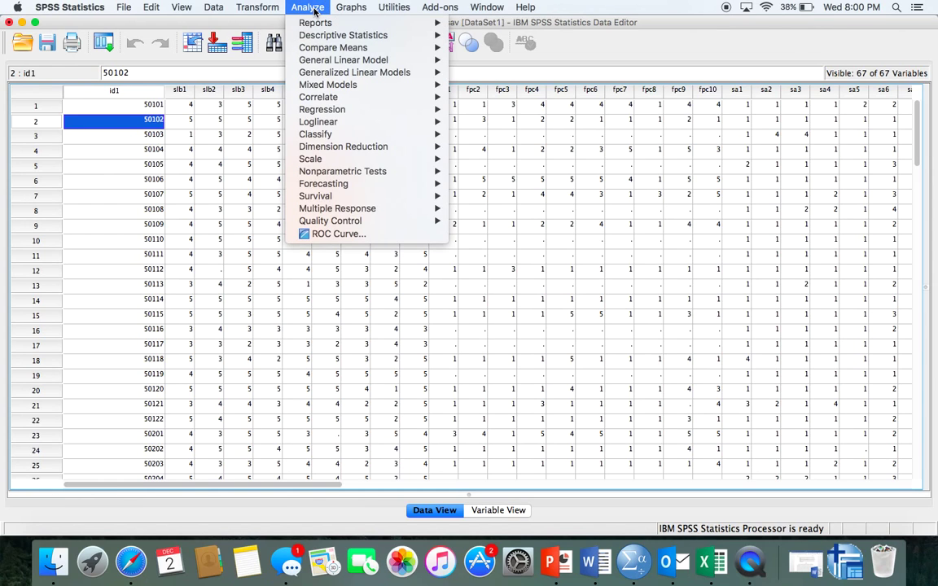
pyautogui.moveTo(350, 124)
pyautogui.moveTo(358, 160)
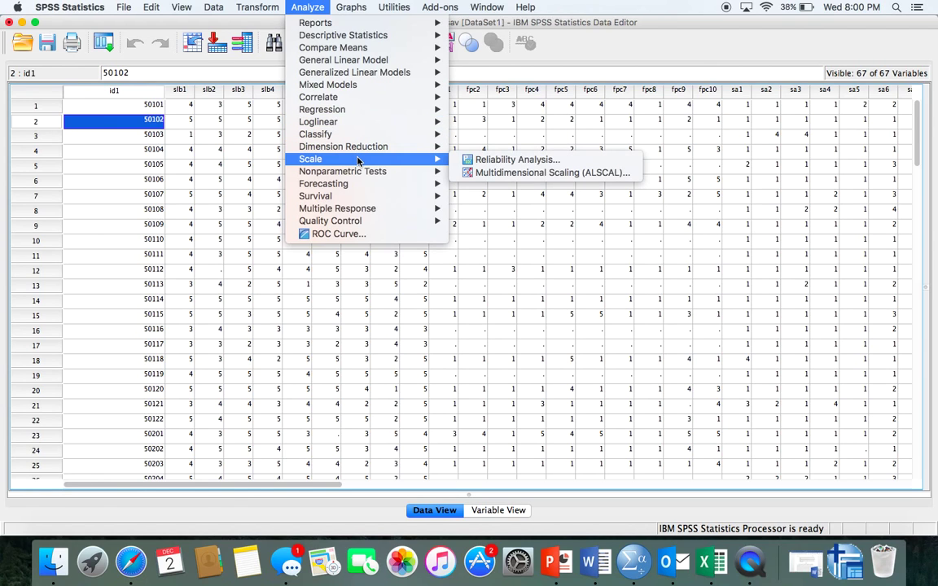
pyautogui.click(488, 160)
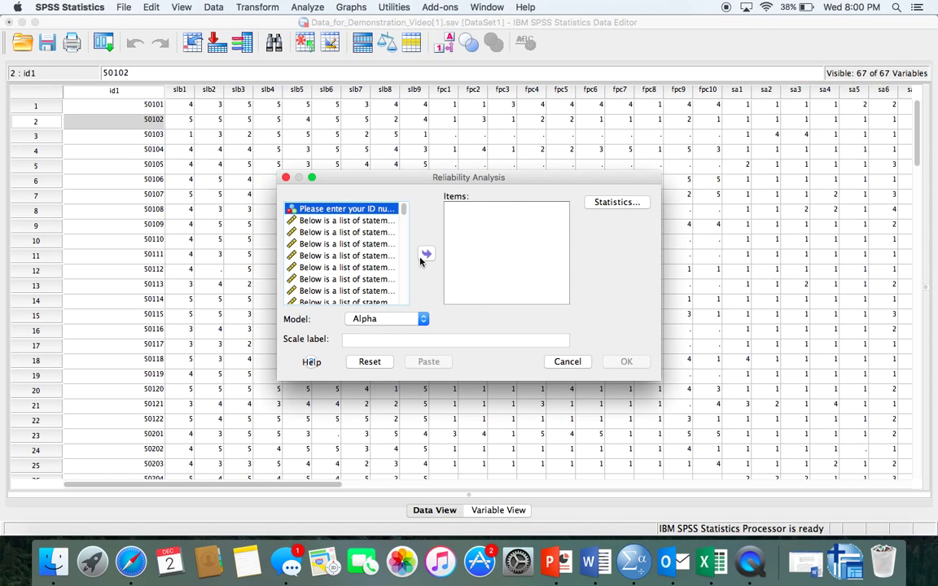
pyautogui.rightClick(347, 236)
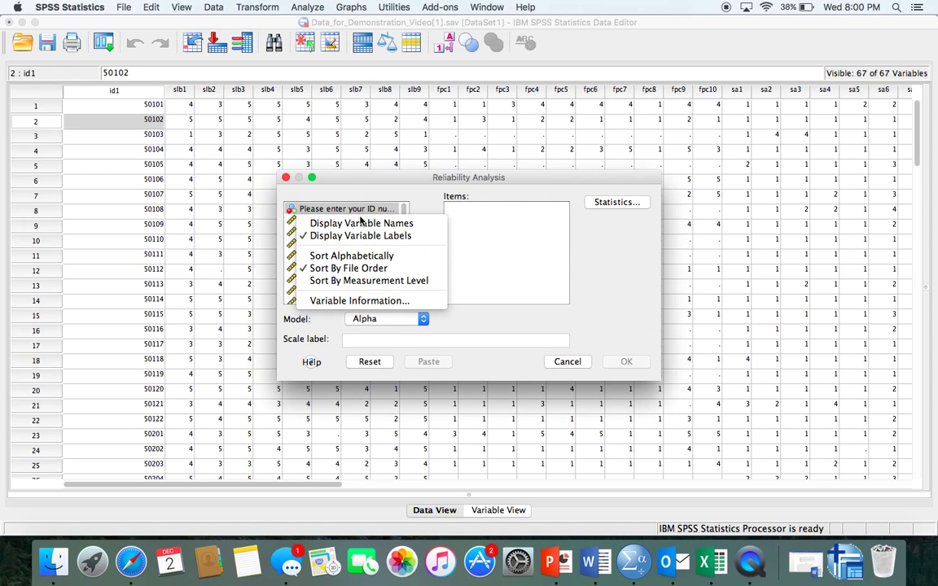
pyautogui.click(360, 222)
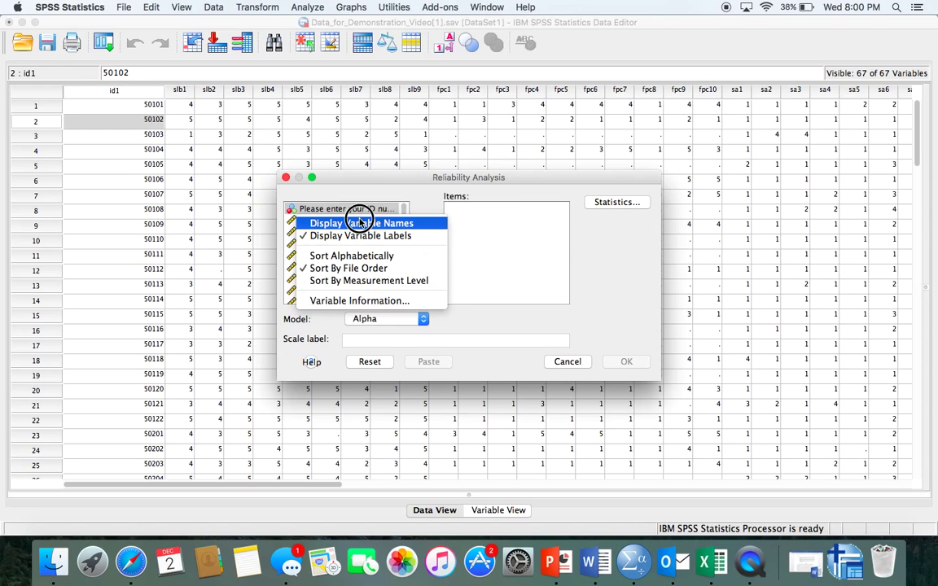
# Step: Add the variables fpc1 through fpc9 to the reliability analysis items
pyautogui.scroll(-5, 325, 273)
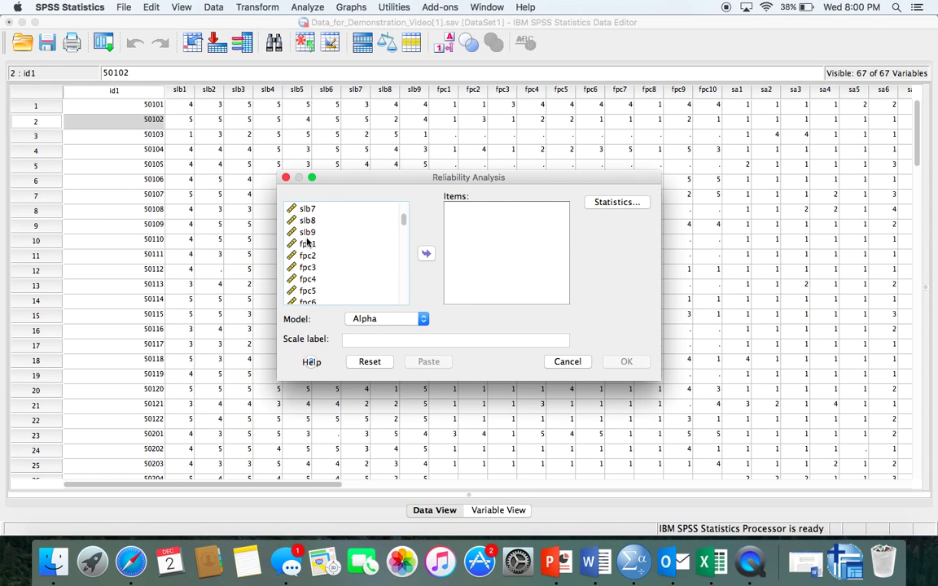
pyautogui.click(389, 269)
pyautogui.click(324, 245)
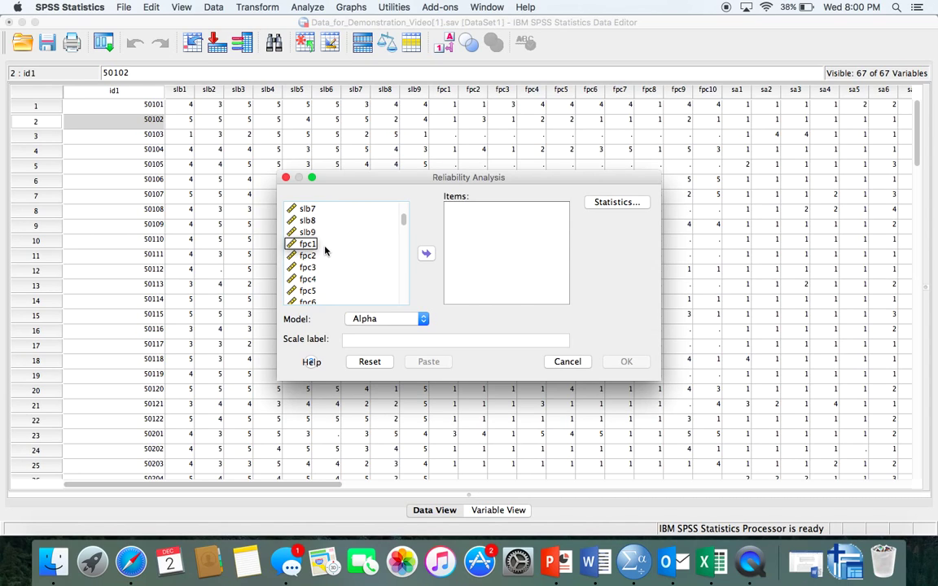
pyautogui.click(306, 245)
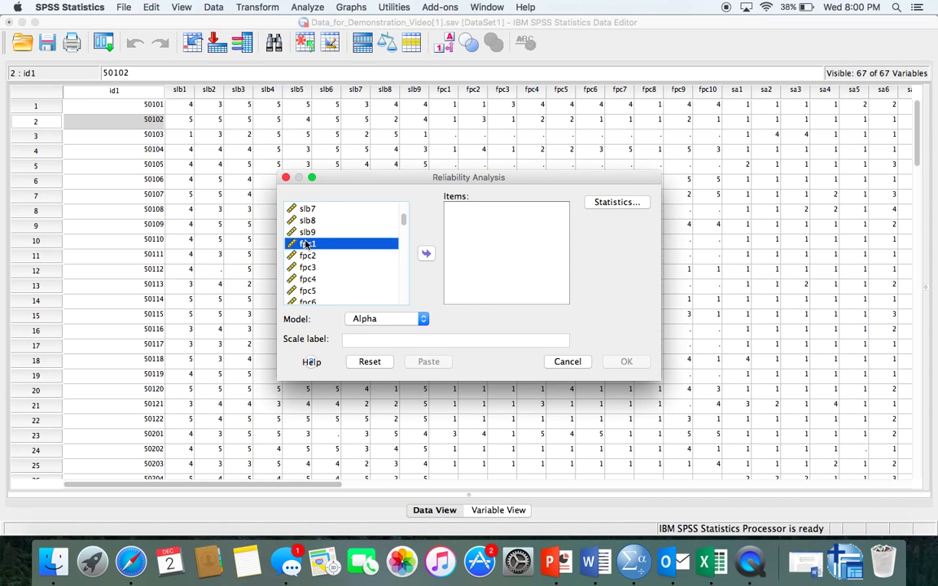
pyautogui.scroll(-3, 306, 244)
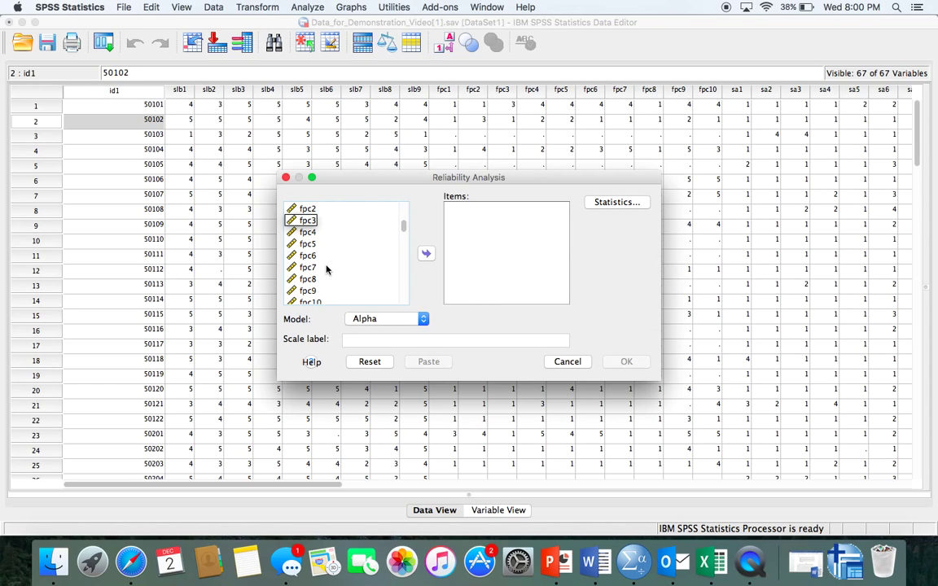
pyautogui.click(312, 292)
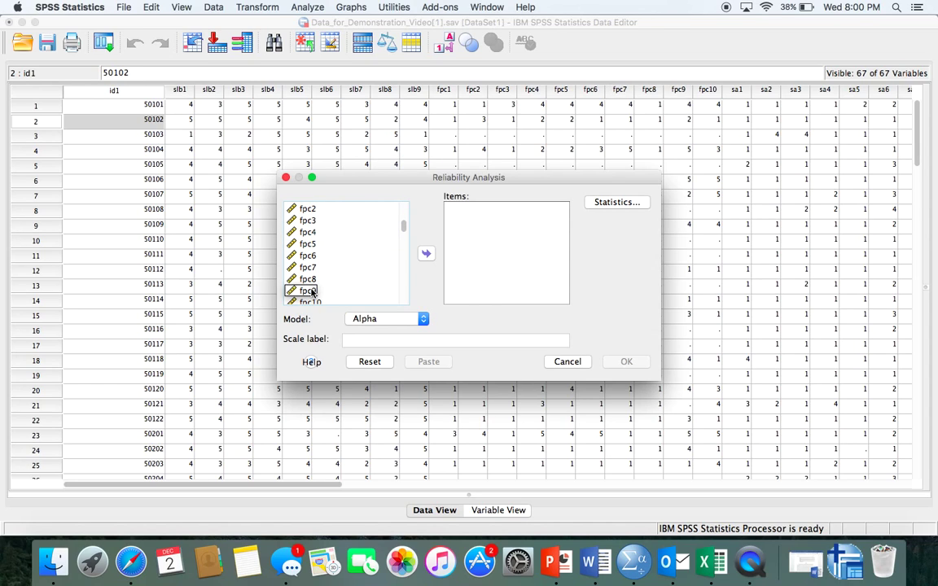
pyautogui.keyDown('shift'); pyautogui.click(312, 292); pyautogui.keyUp('shift')
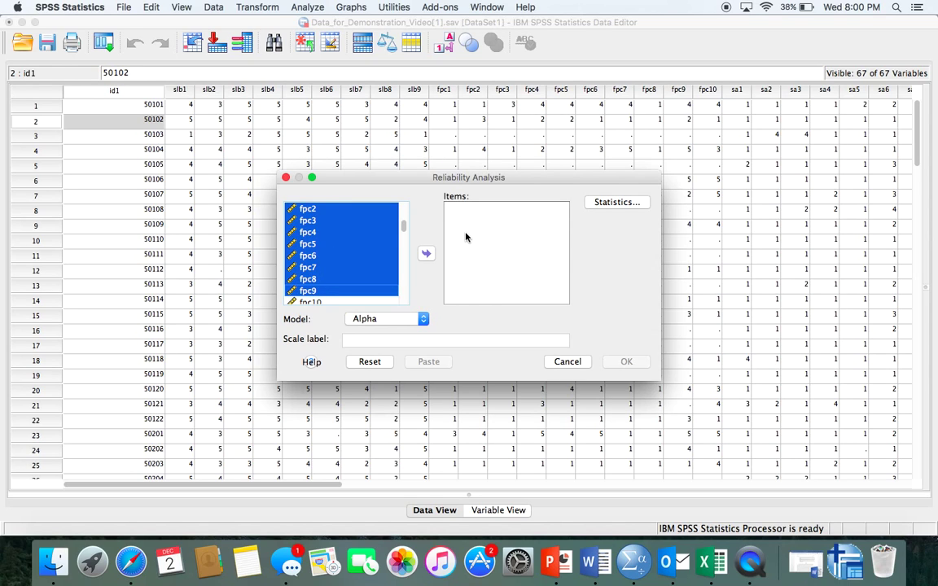
pyautogui.click(426, 253)
# Step: Add fpc10 to the reliability analysis items
pyautogui.scroll(-2, 363, 268)
pyautogui.scroll(-8, 363, 268)
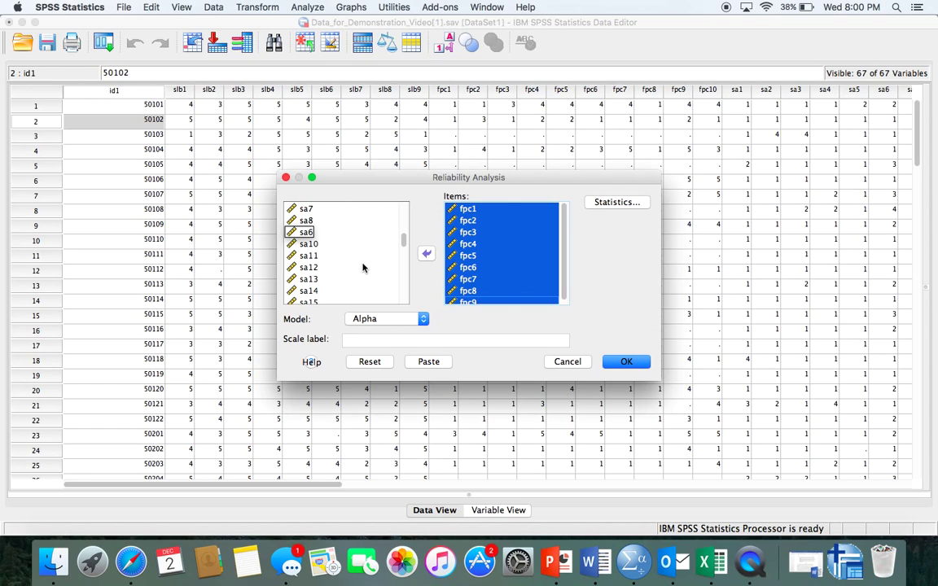
pyautogui.scroll(8, 363, 266)
pyautogui.click(319, 256)
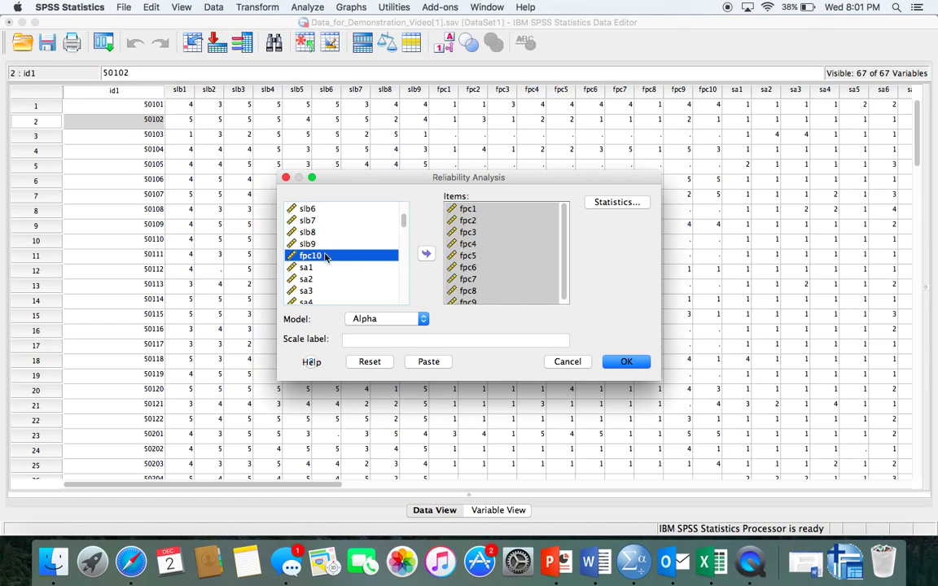
pyautogui.click(426, 254)
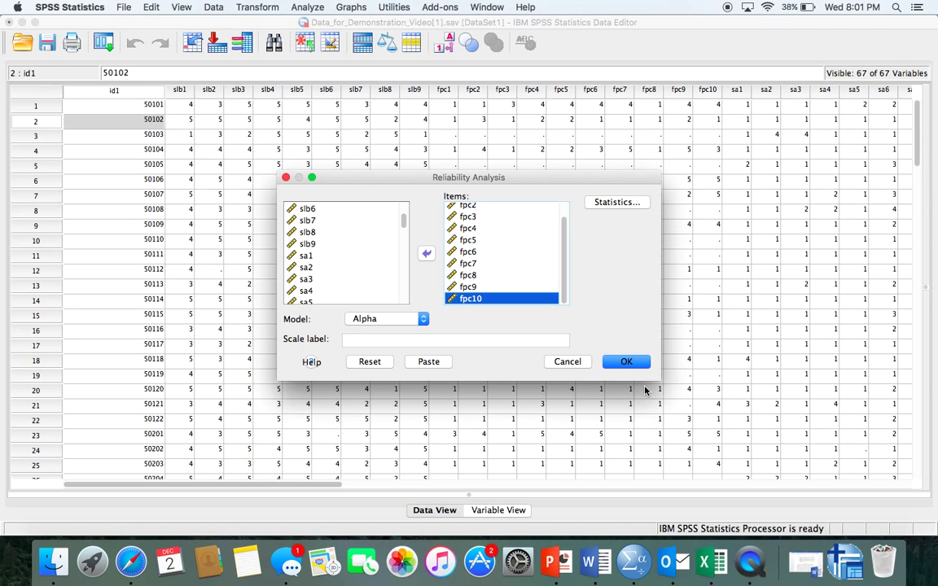
# Step: Run the reliability analysis with the Alpha model and minimize the output window
pyautogui.click(388, 321)
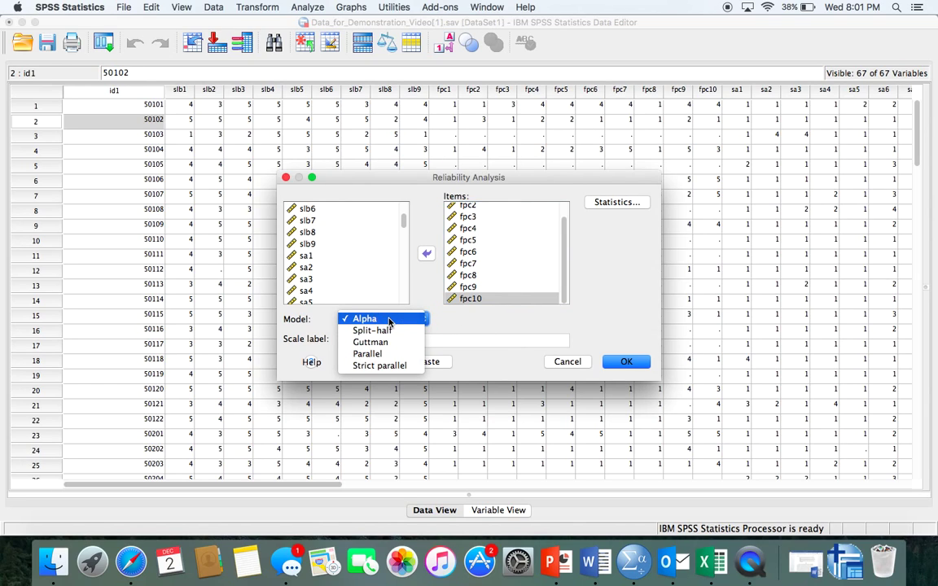
pyautogui.click(392, 320)
pyautogui.click(632, 361)
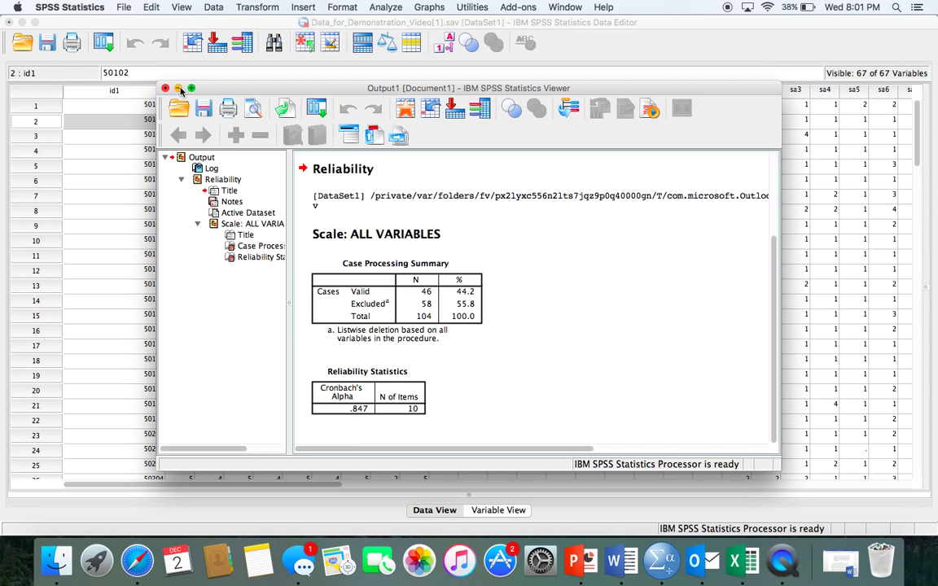
pyautogui.click(178, 88)
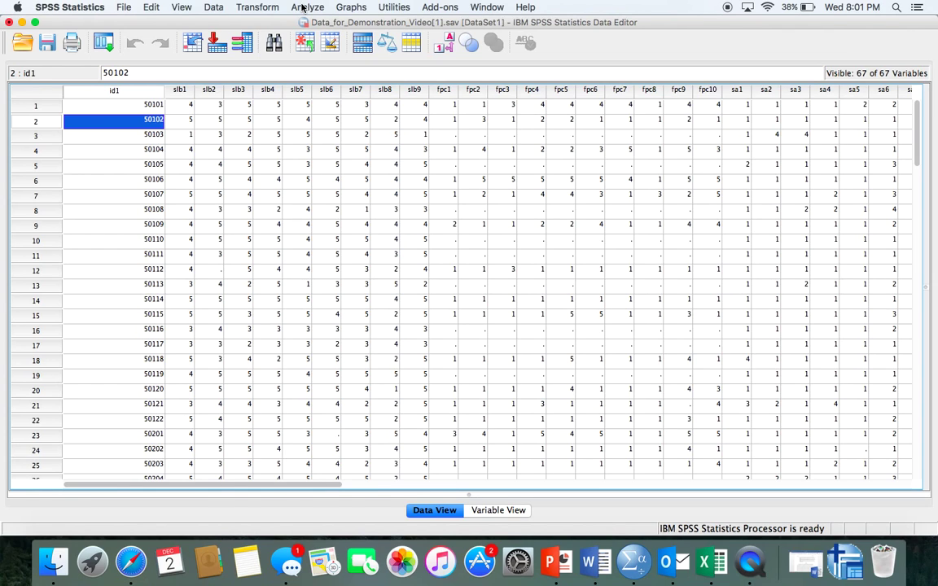
# Step: Rerun the reliability analysis on fpc1 to fpc10 with the Scale if item deleted descriptives included
pyautogui.click(302, 9)
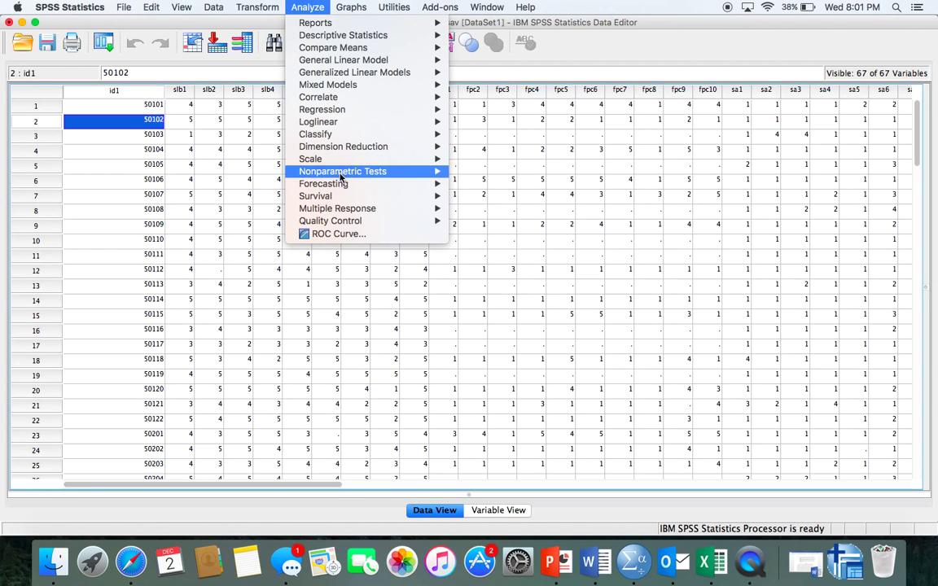
pyautogui.moveTo(342, 167)
pyautogui.click(494, 161)
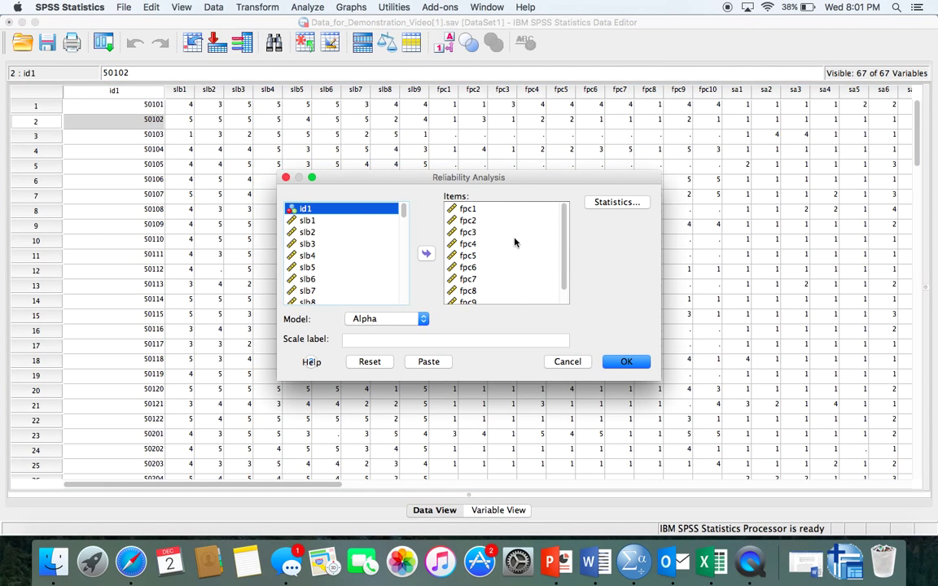
pyautogui.click(516, 243)
pyautogui.click(598, 203)
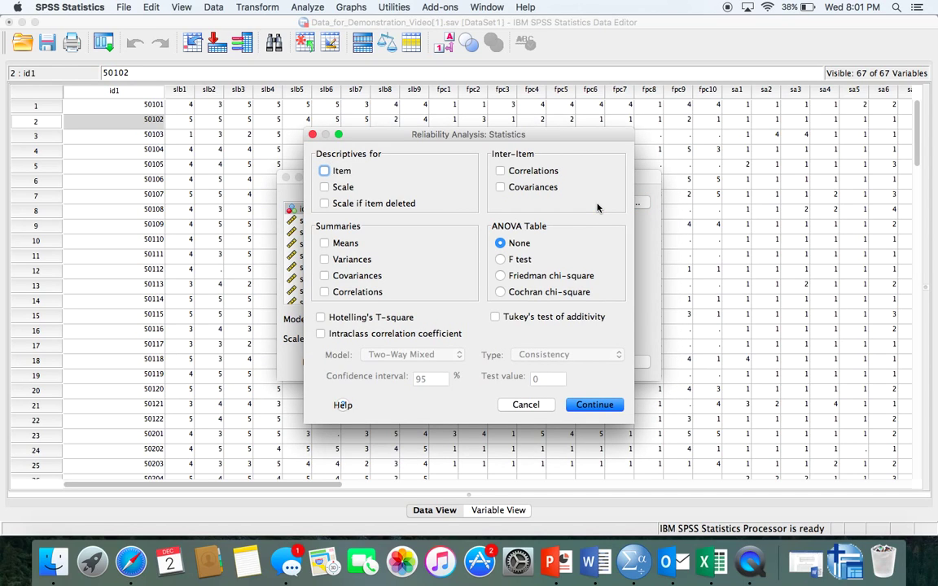
pyautogui.click(325, 205)
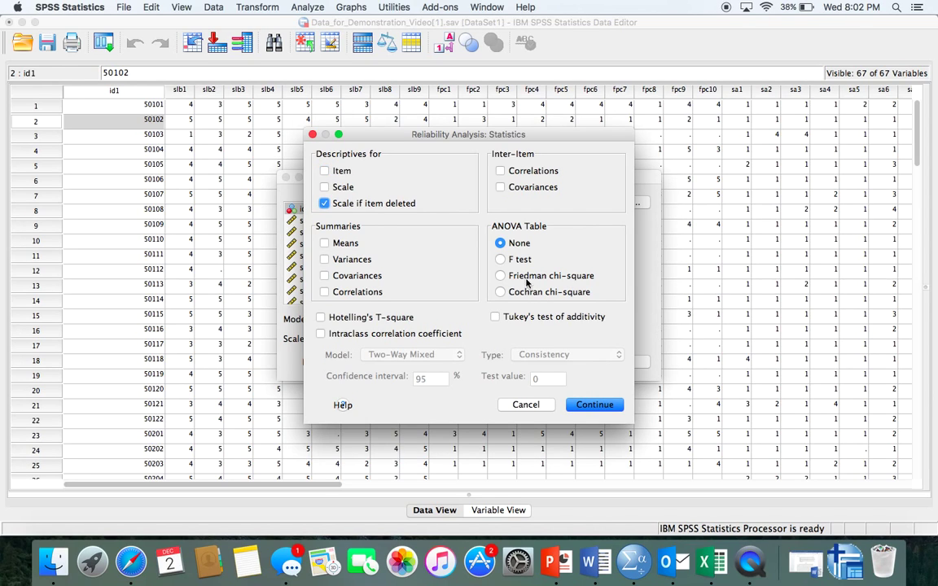
pyautogui.click(592, 406)
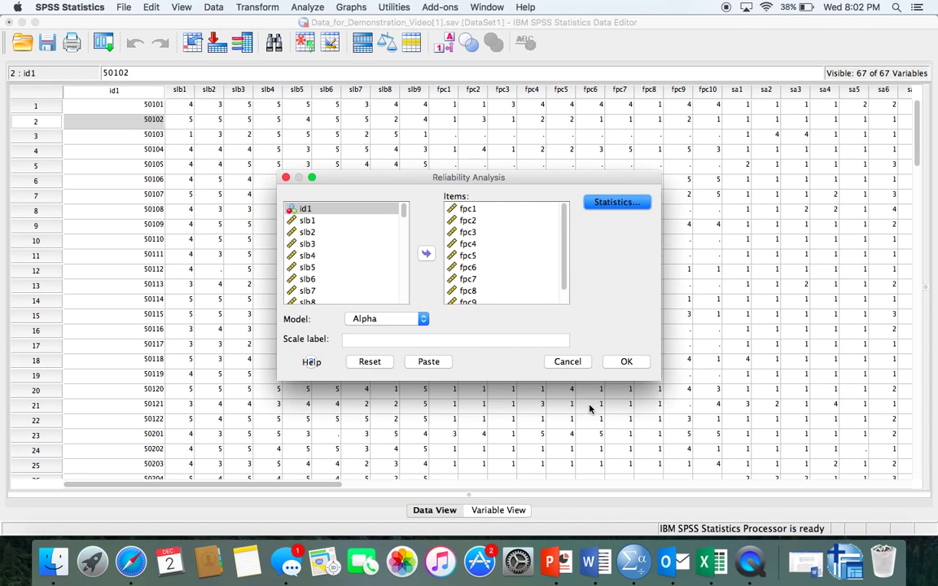
pyautogui.click(625, 362)
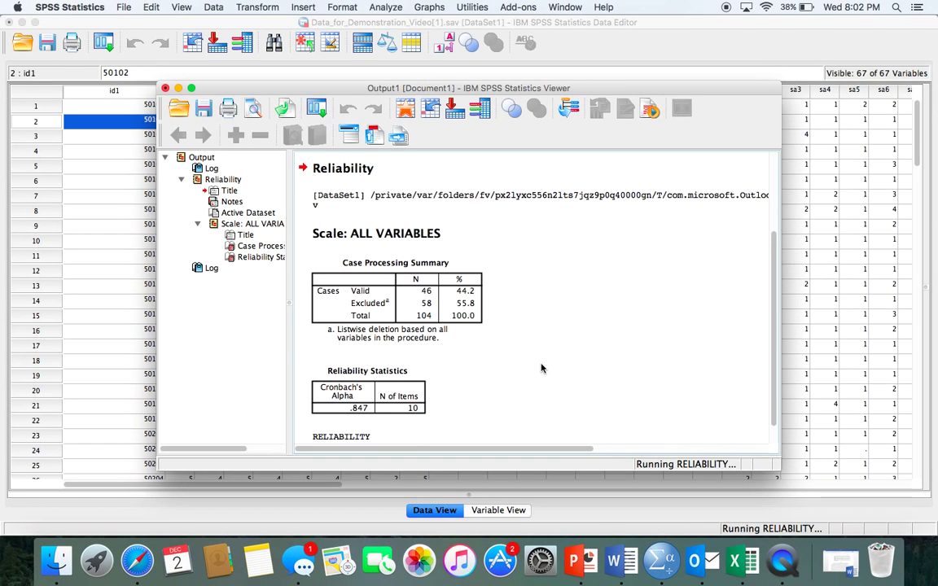
# Step: Review the Item-Total Statistics table for the ten fpc items, from the first item to the last
pyautogui.scroll(-15, 542, 368)
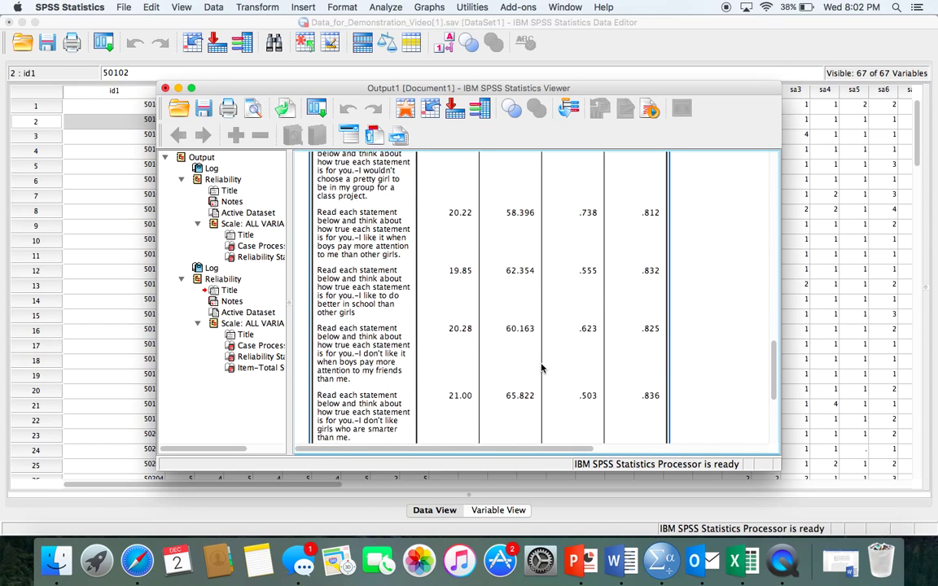
pyautogui.scroll(3, 541, 368)
pyautogui.scroll(5, 541, 368)
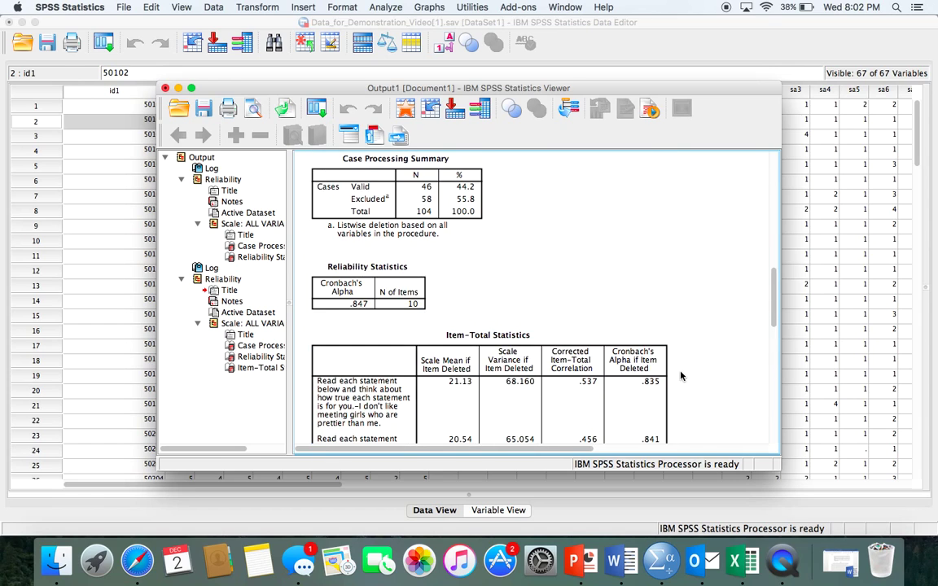
pyautogui.scroll(-3, 681, 375)
pyautogui.scroll(-10, 682, 375)
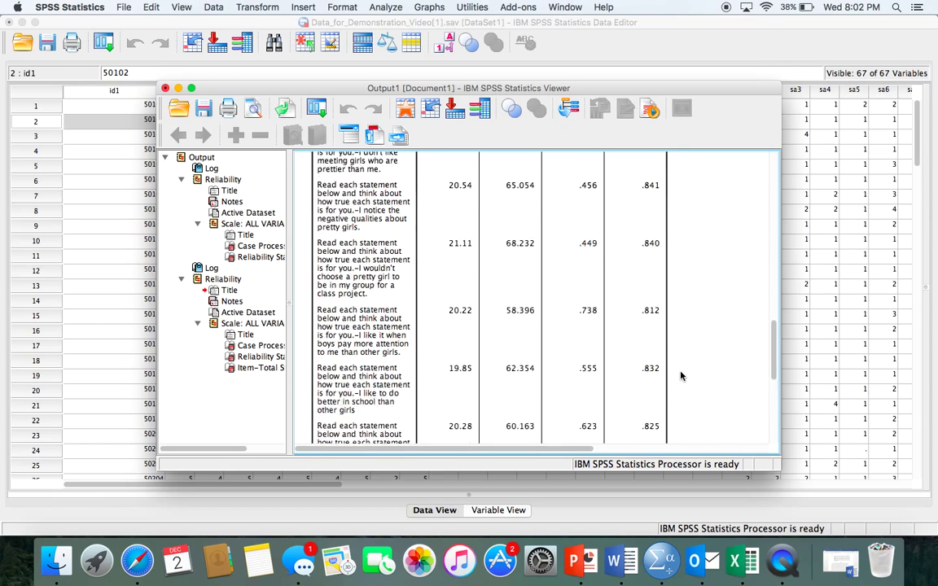
pyautogui.scroll(-4, 681, 376)
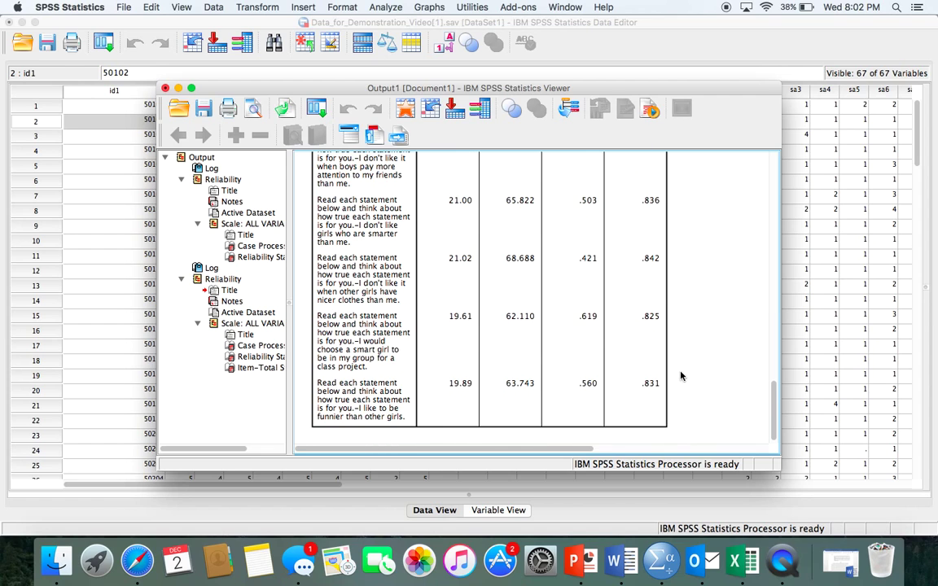
pyautogui.scroll(6, 682, 376)
pyautogui.scroll(6, 682, 375)
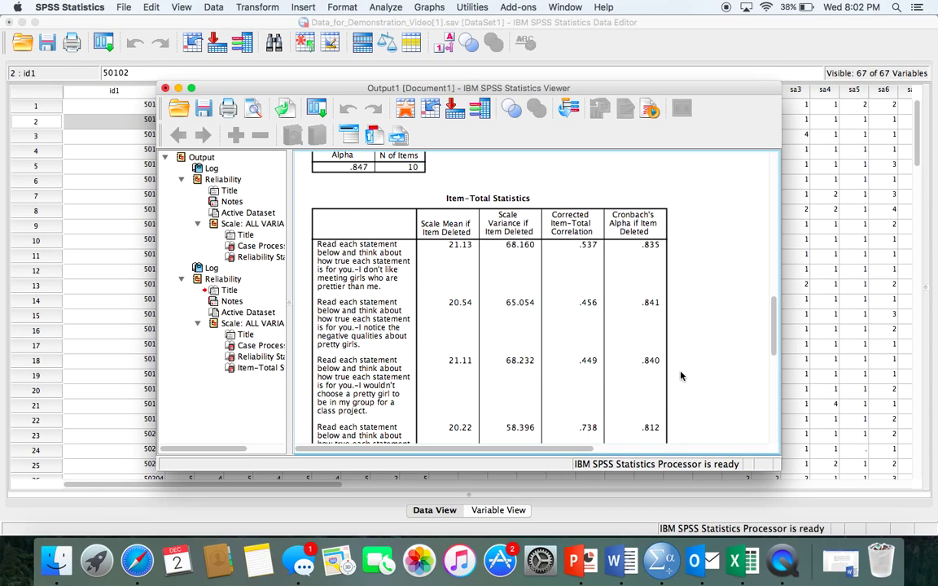
# Step: Compare each fpc item's Cronbach's Alpha if Item Deleted with the scale's overall Cronbach's Alpha
pyautogui.click(661, 282)
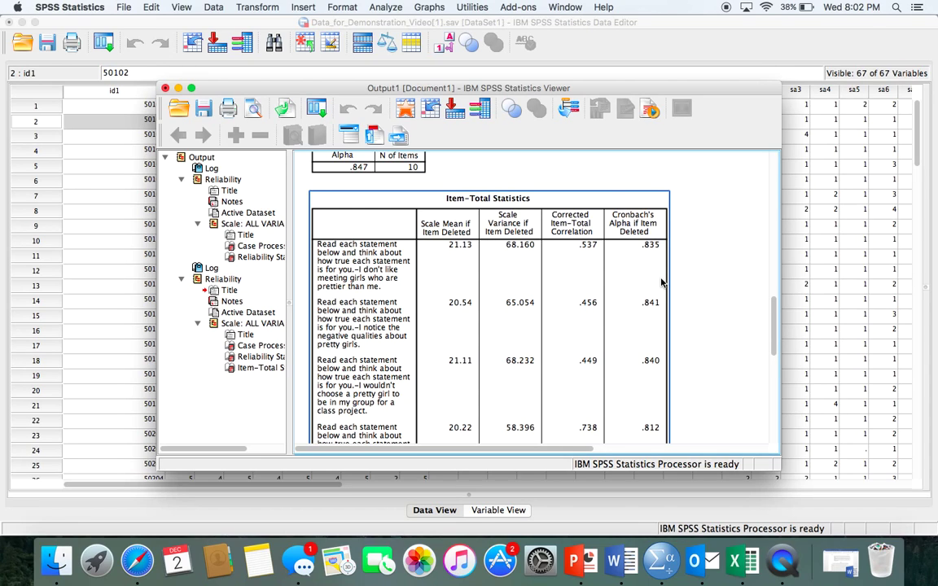
pyautogui.scroll(-3, 662, 283)
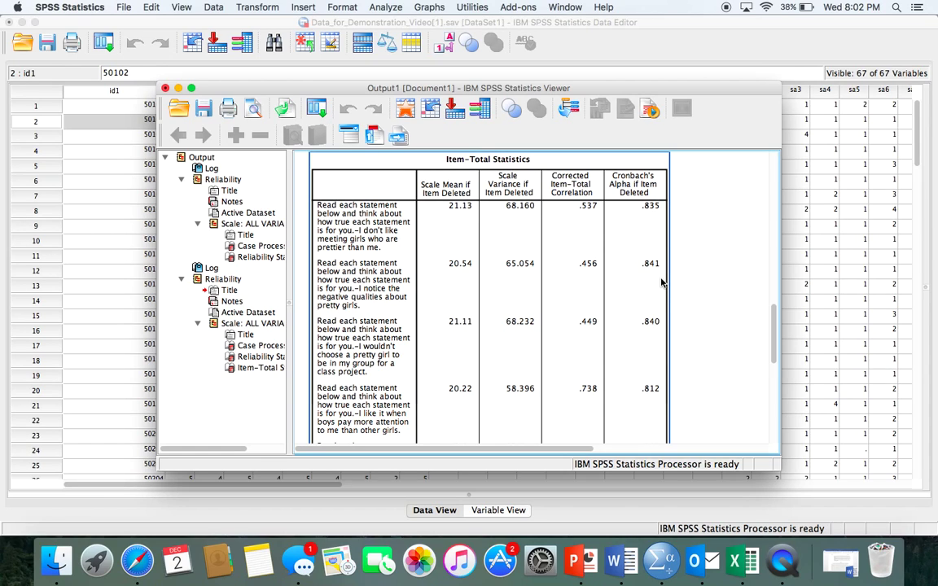
pyautogui.scroll(10, 661, 283)
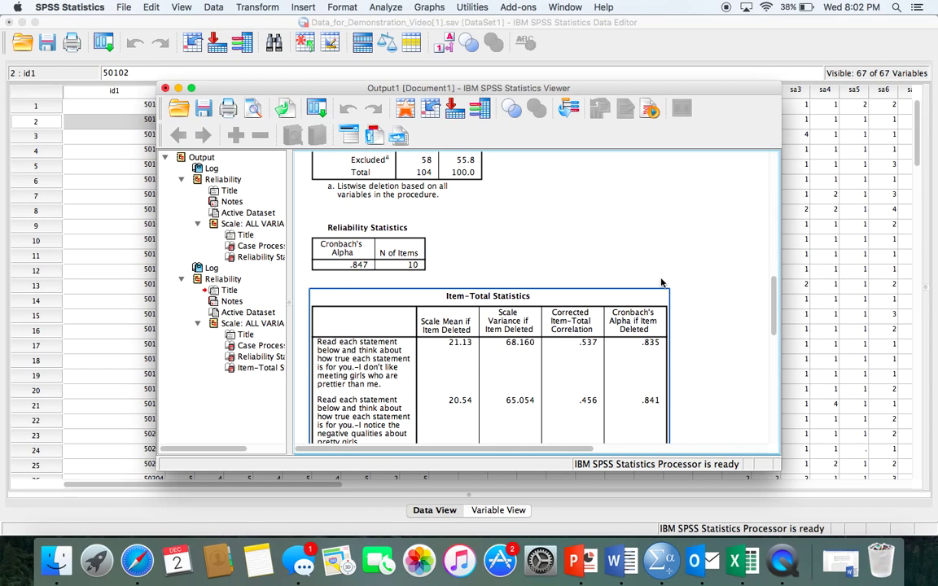
pyautogui.scroll(-8, 662, 283)
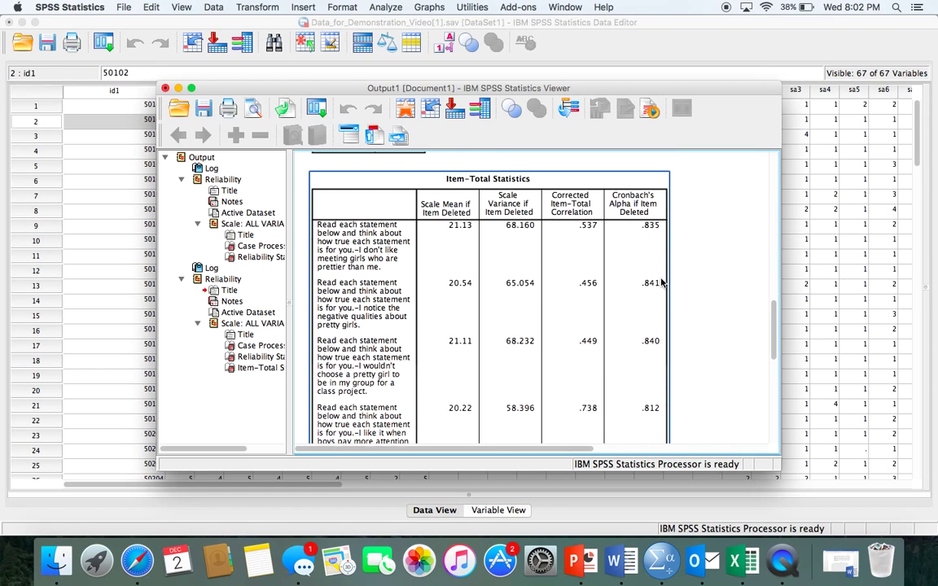
pyautogui.scroll(2, 662, 283)
pyautogui.scroll(-20, 662, 283)
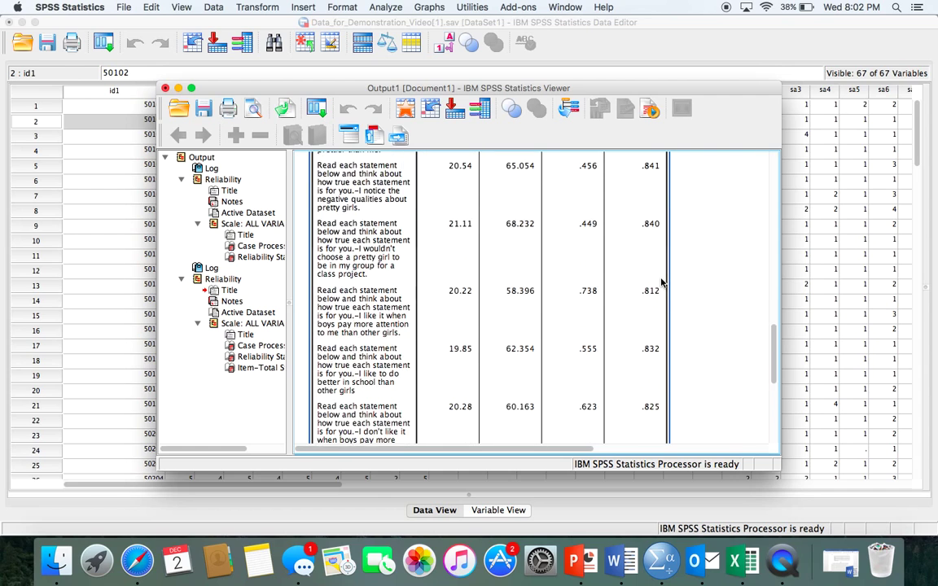
pyautogui.scroll(-2, 662, 282)
pyautogui.scroll(15, 661, 283)
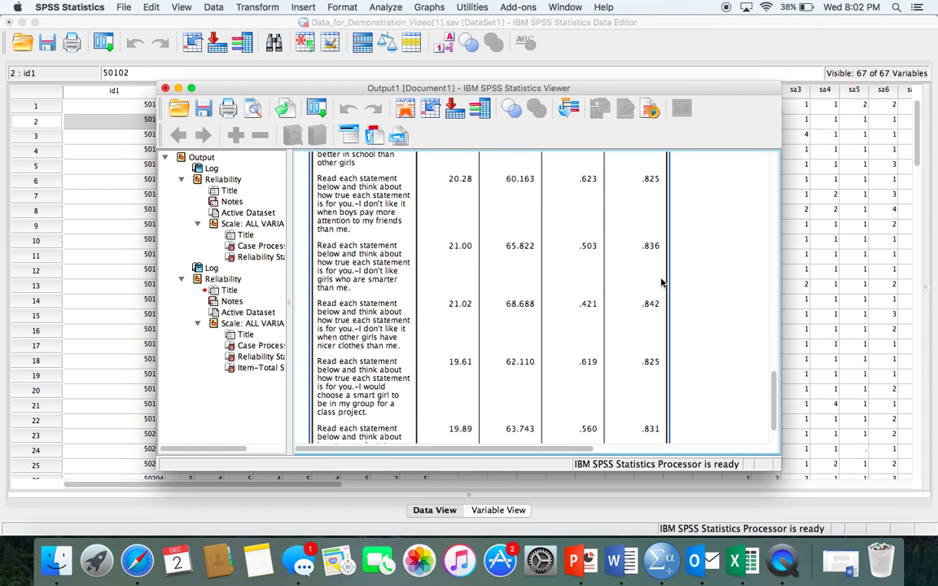
pyautogui.scroll(5, 661, 283)
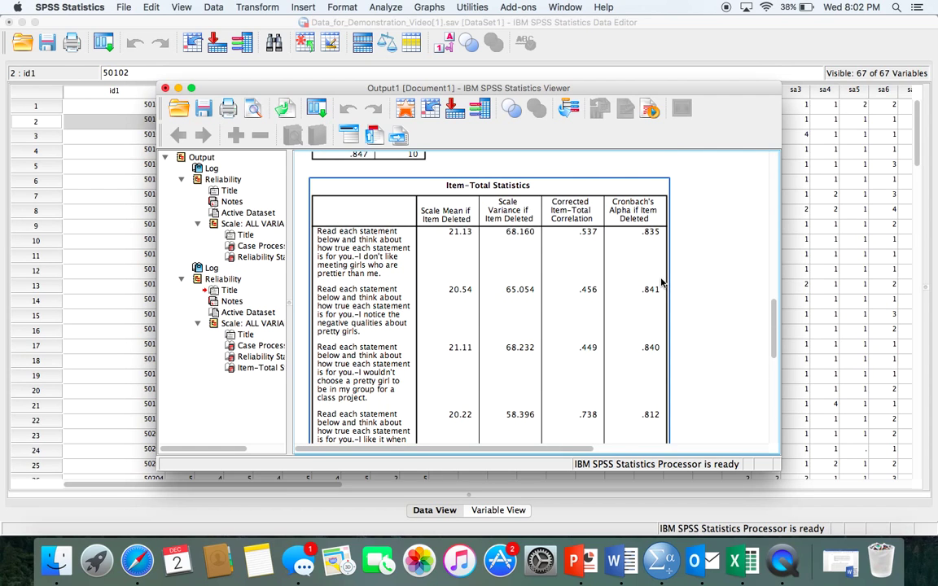
pyautogui.scroll(3, 662, 282)
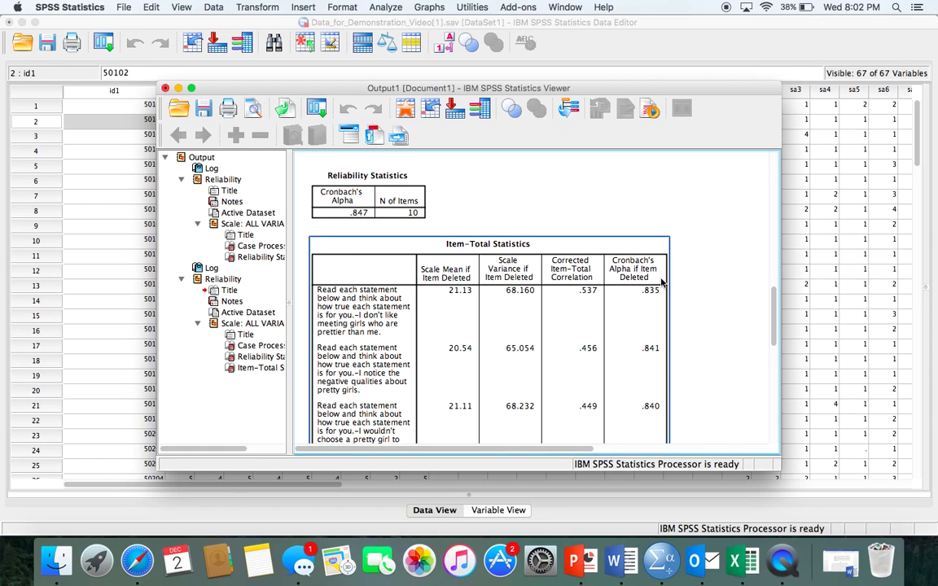
pyautogui.scroll(3, 662, 282)
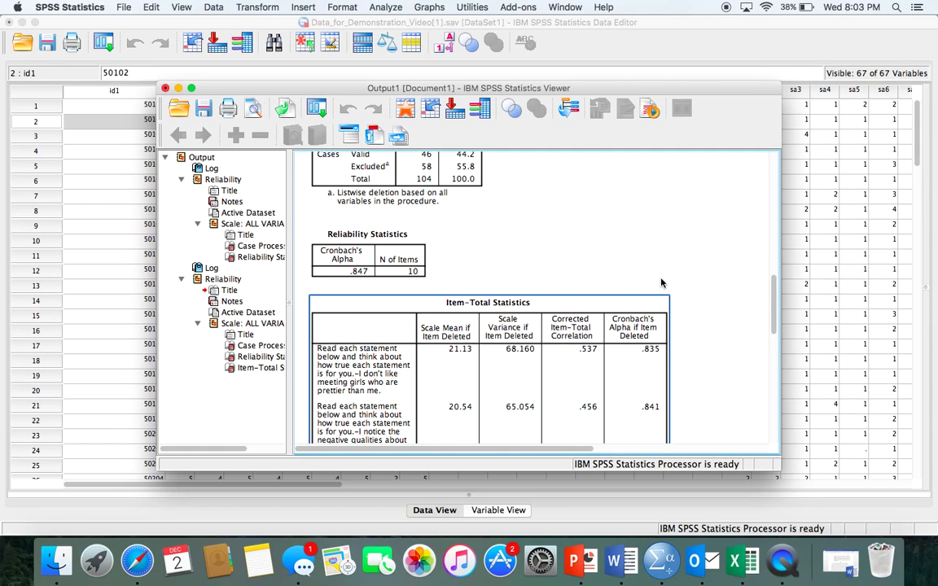
pyautogui.click(342, 180)
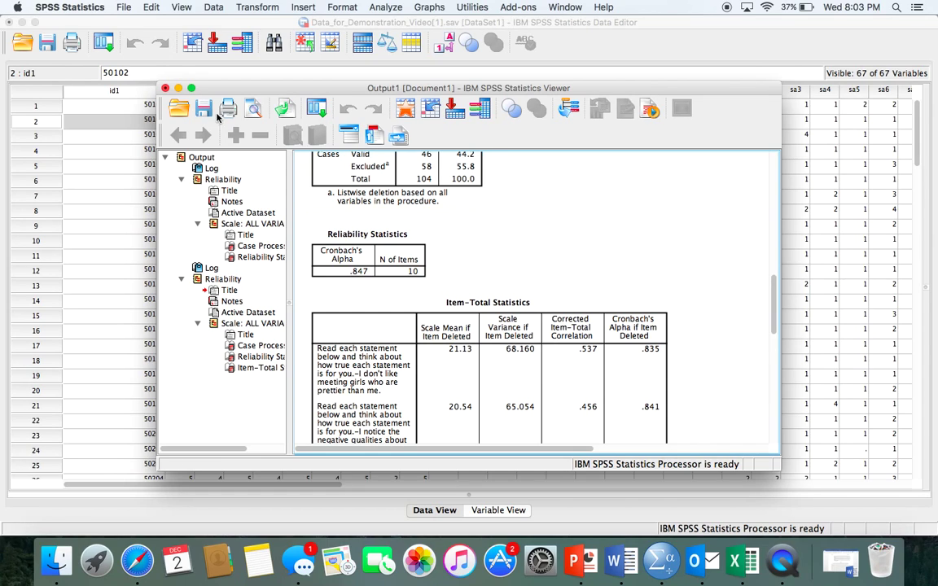
# Step: Minimize the output window and remove fpc1 through fpc10 from the reliability analysis items
pyautogui.click(179, 88)
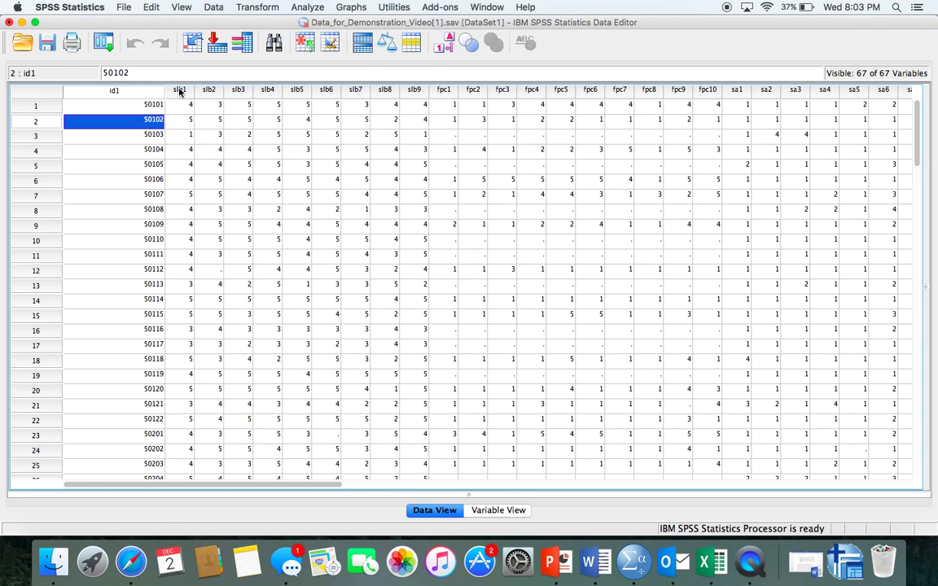
pyautogui.click(258, 7)
pyautogui.moveTo(303, 8)
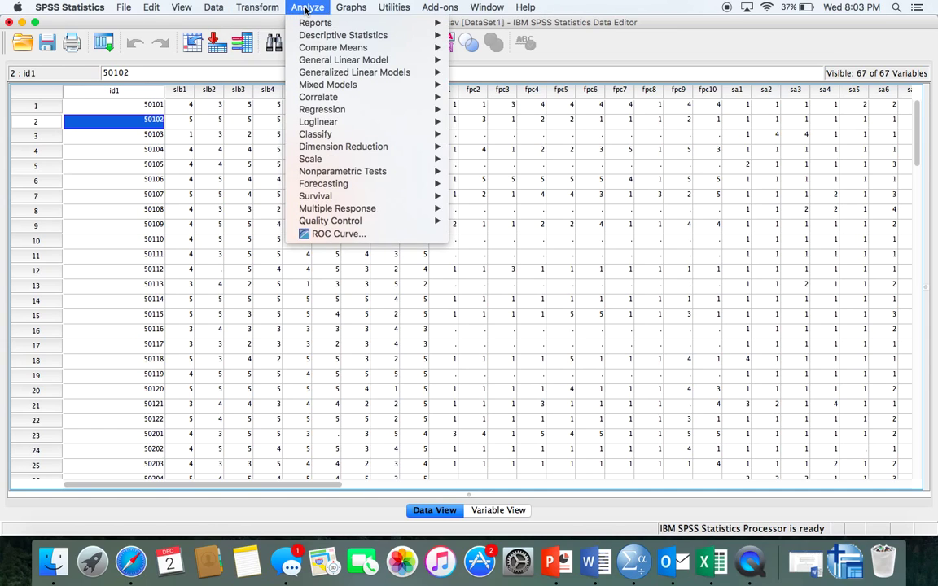
pyautogui.moveTo(305, 158)
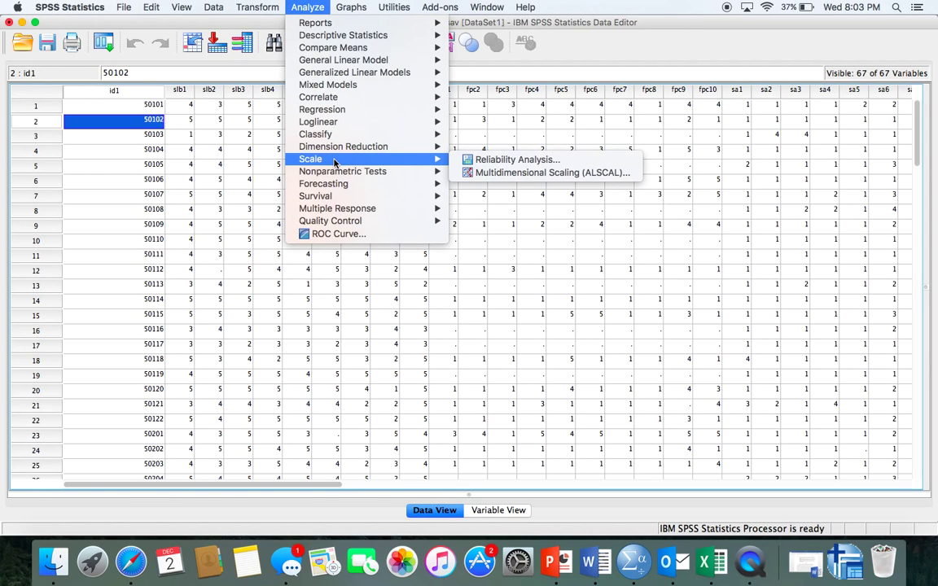
pyautogui.click(474, 162)
pyautogui.click(472, 208)
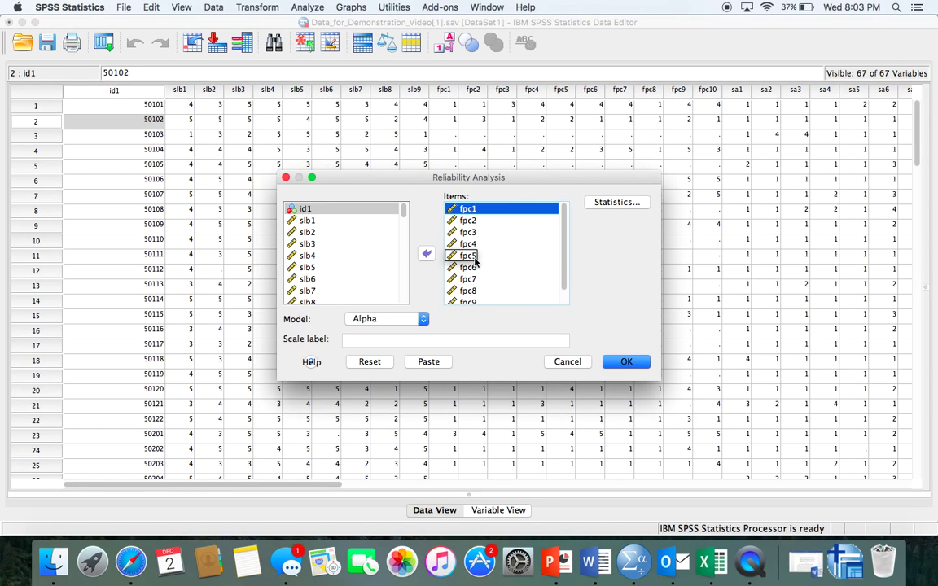
pyautogui.scroll(-1, 474, 260)
pyautogui.keyDown('shift'); pyautogui.click(480, 302); pyautogui.keyUp('shift')
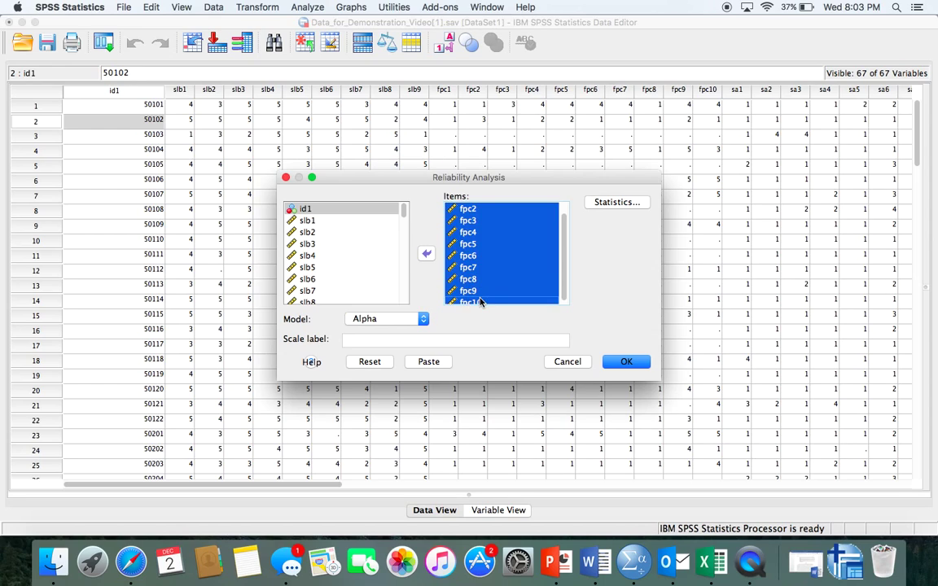
pyautogui.click(426, 253)
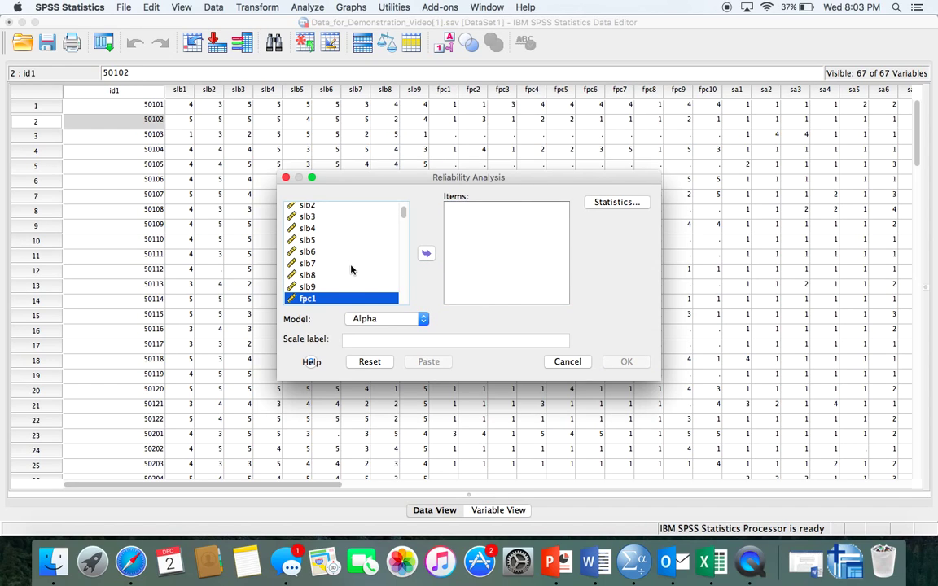
# Step: Add the variables slb1 through slb9 to the reliability analysis items
pyautogui.scroll(2, 351, 270)
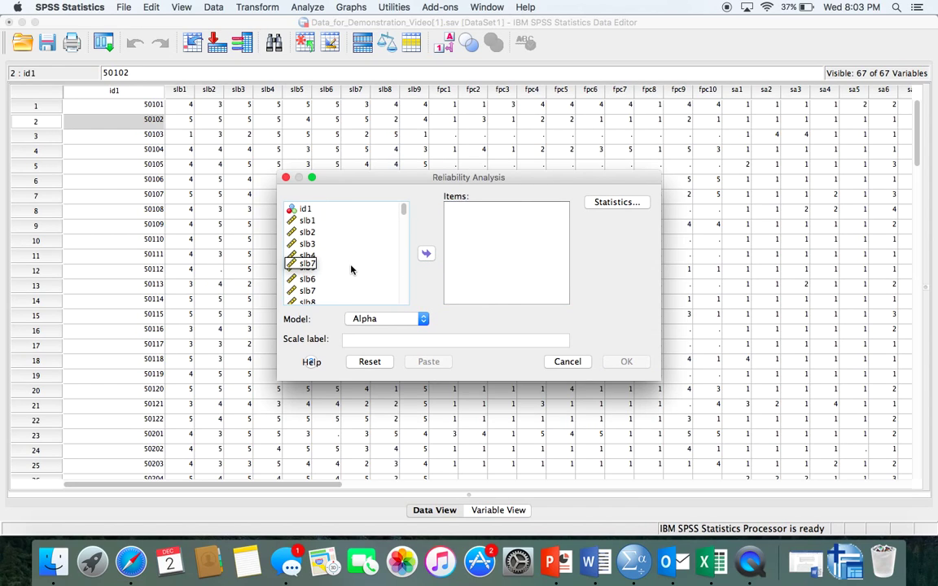
pyautogui.click(310, 222)
pyautogui.moveTo(309, 222); pyautogui.dragTo(310, 260)
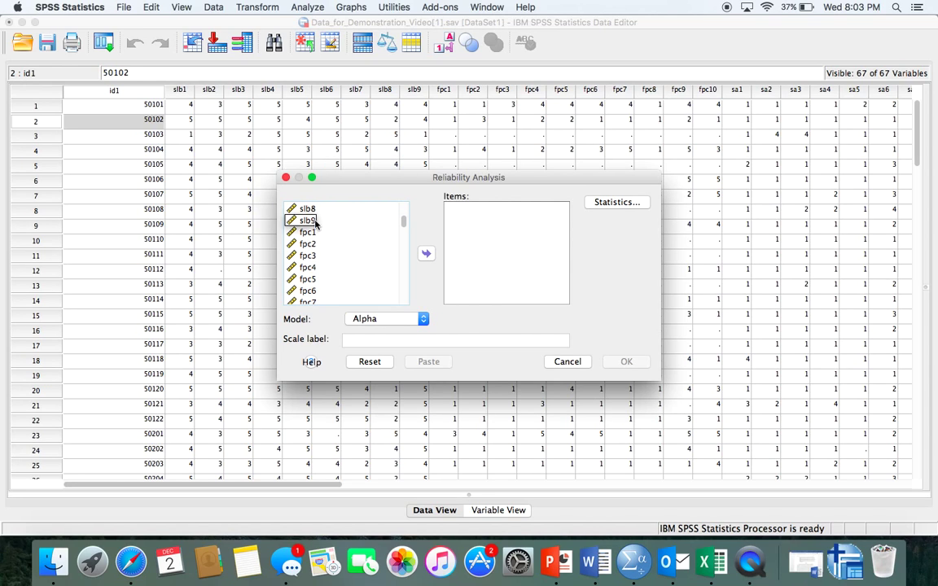
pyautogui.keyDown('shift'); pyautogui.click(307, 221); pyautogui.keyUp('shift')
pyautogui.click(426, 254)
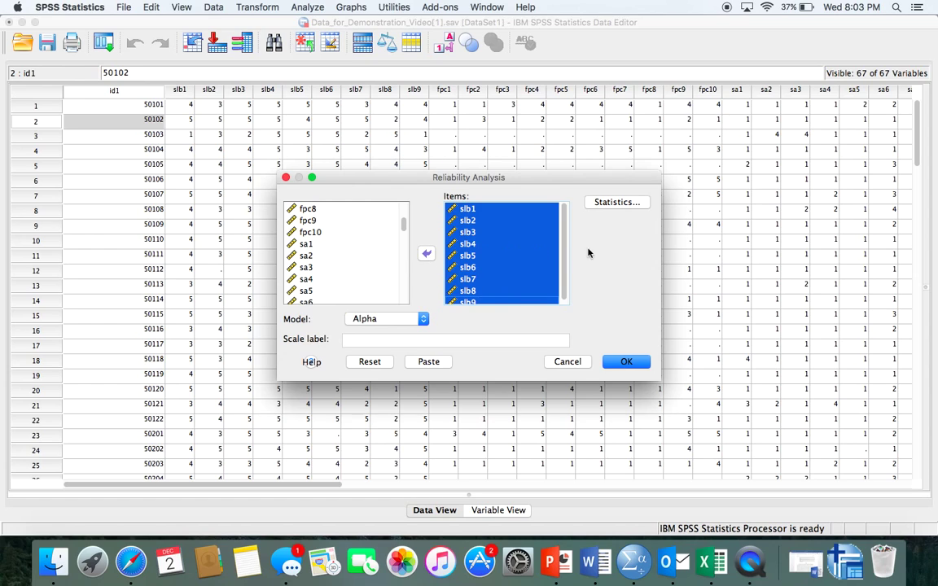
# Step: Run the reliability analysis on slb1 to slb9 with the Alpha model, keeping Scale if item deleted selected
pyautogui.click(627, 203)
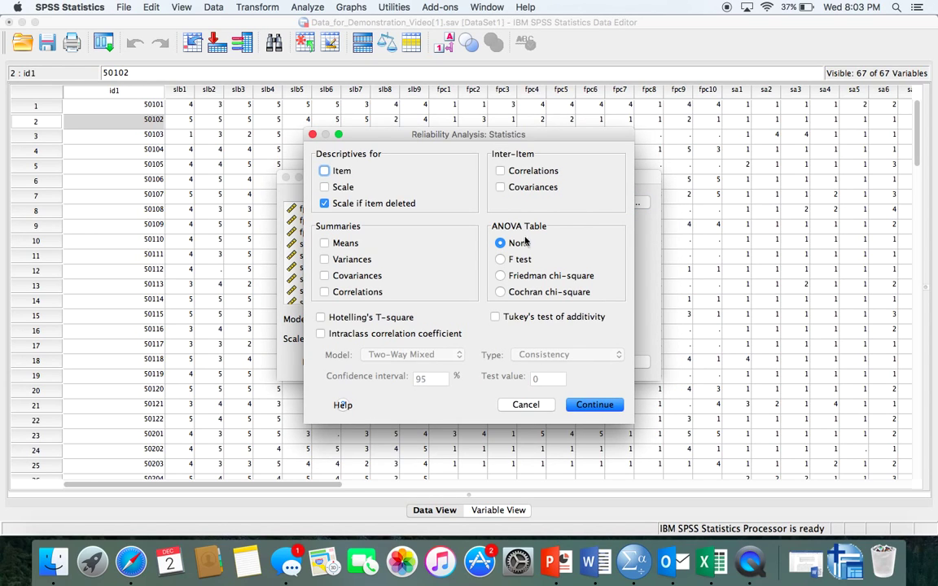
pyautogui.click(599, 404)
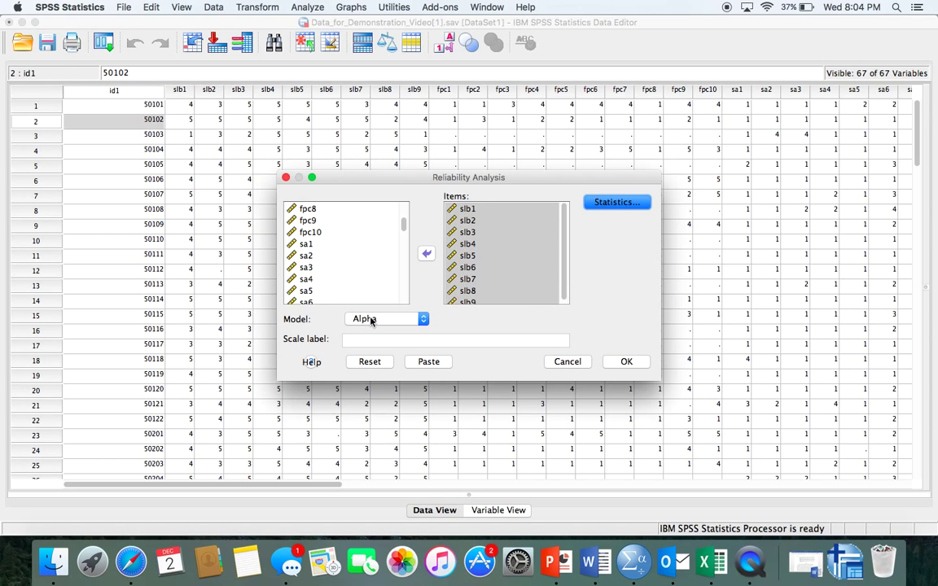
pyautogui.click(624, 363)
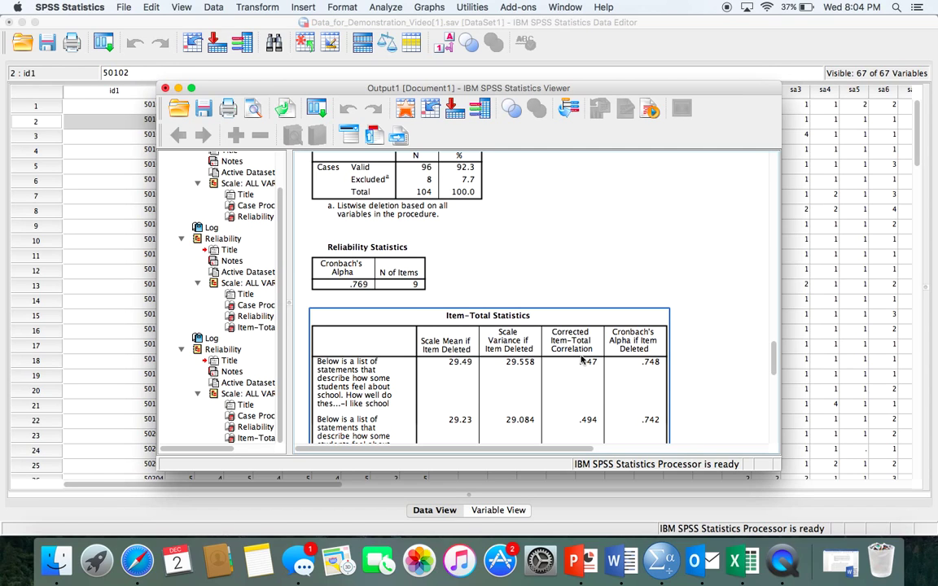
# Step: Examine the slb items' corrected item-total correlations and alpha-if-item-deleted values against the overall alpha to spot a poorly fitting item
pyautogui.scroll(-10, 582, 361)
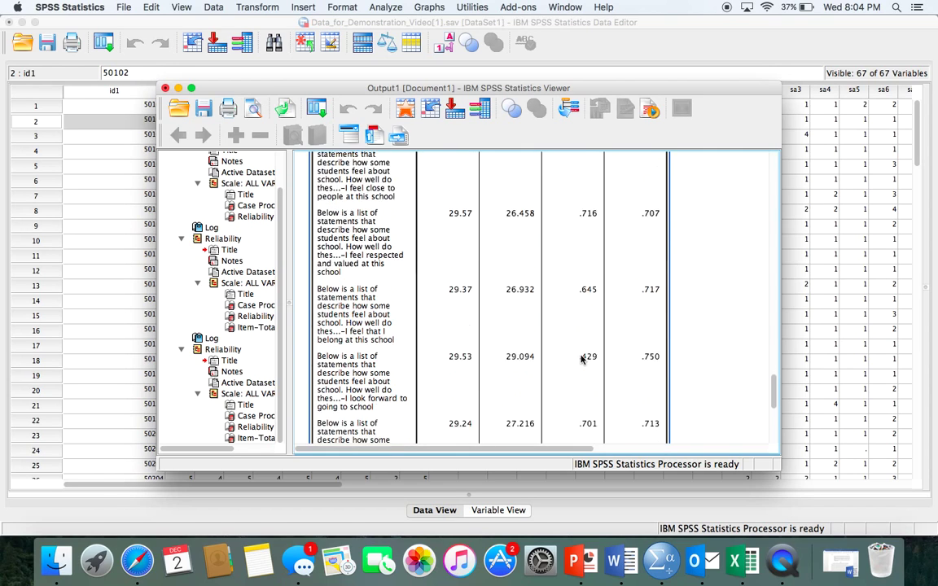
pyautogui.scroll(-2, 581, 361)
pyautogui.scroll(-5, 581, 359)
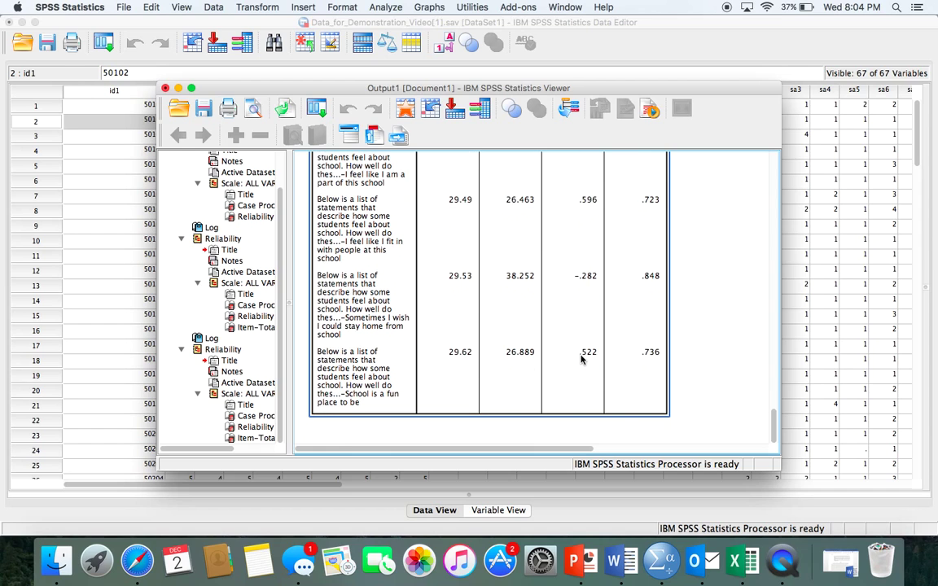
pyautogui.scroll(15, 582, 361)
pyautogui.scroll(-5, 582, 362)
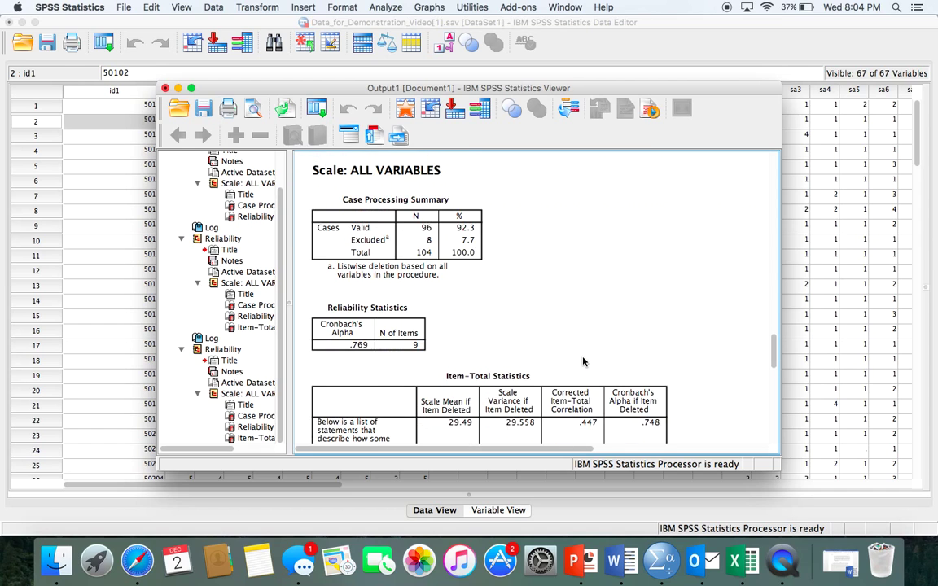
pyautogui.scroll(-9, 583, 362)
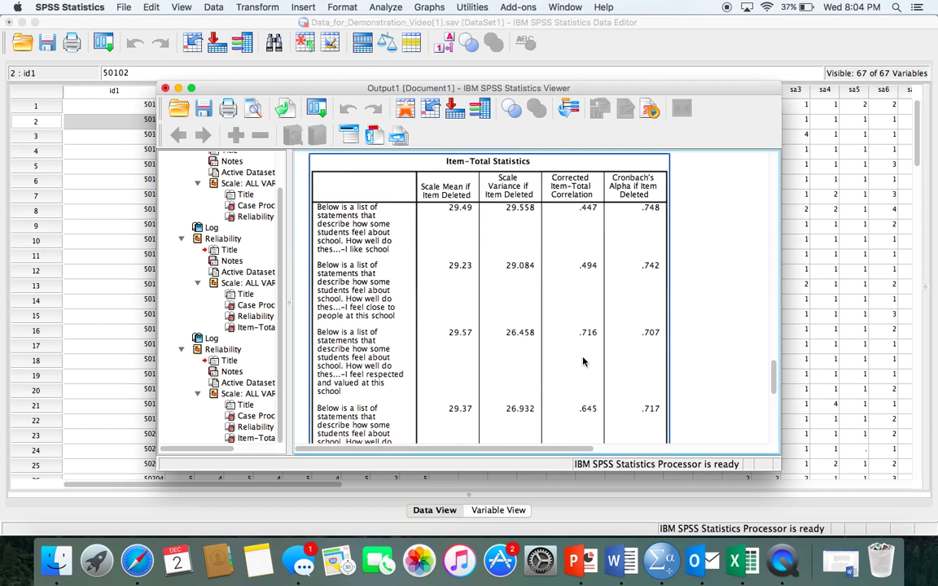
pyautogui.scroll(-8, 583, 362)
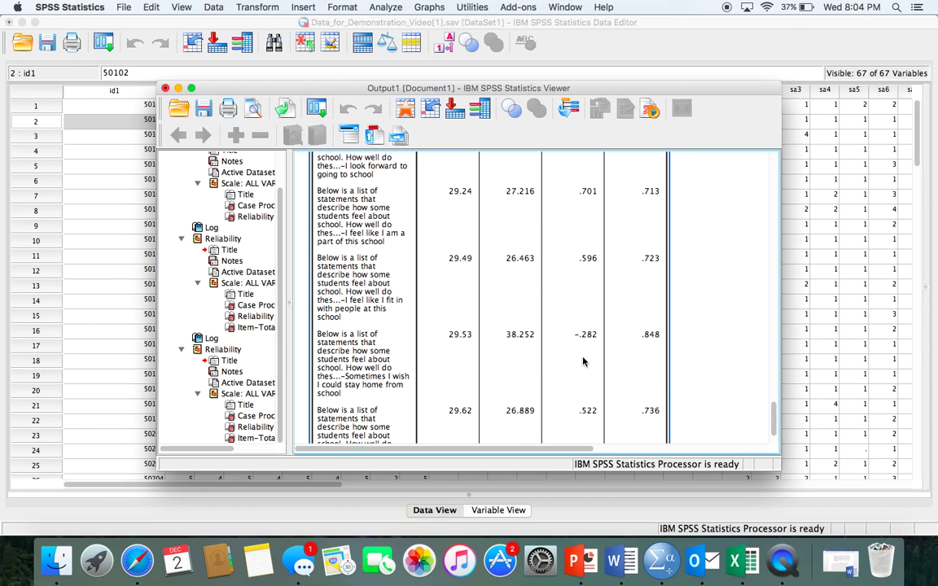
pyautogui.scroll(-5, 583, 360)
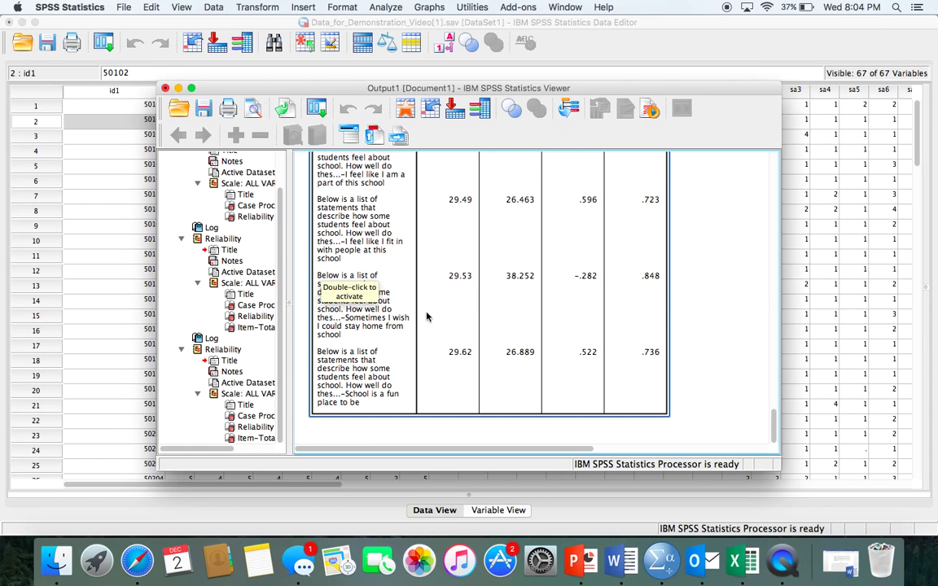
pyautogui.click(721, 347)
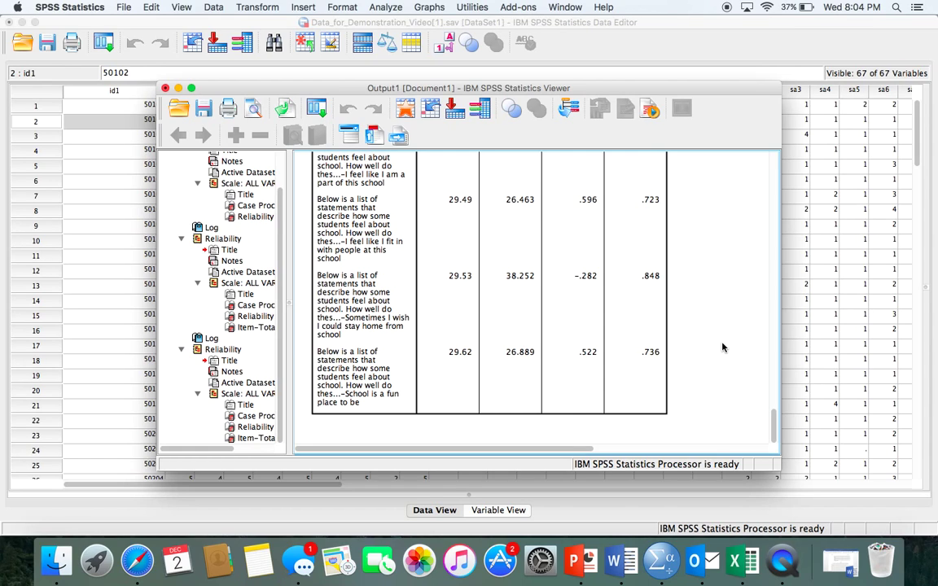
pyautogui.scroll(3, 692, 342)
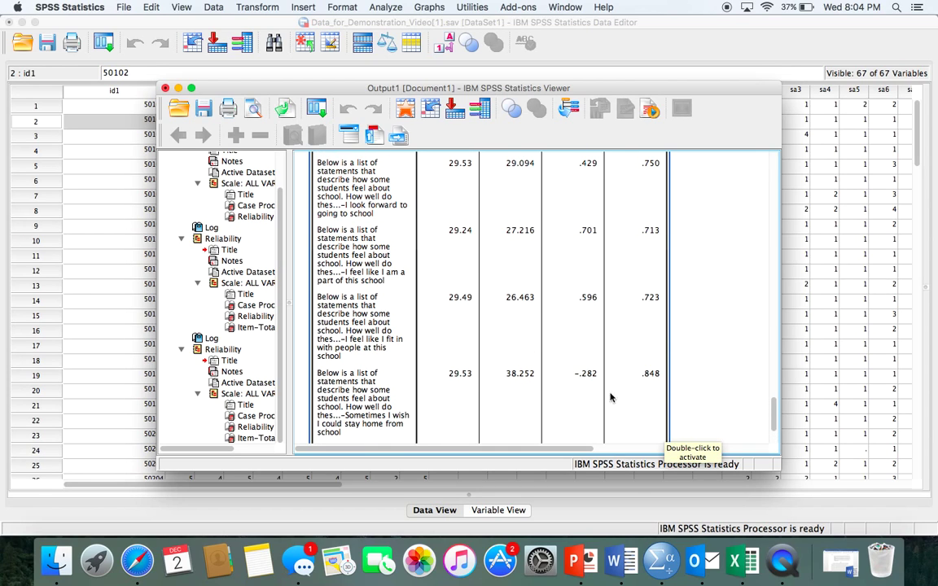
# Step: Review the alpha-if-item-deleted values across all nine slb items and compare the "Sometimes I wish I could stay home from school" item with the overall alpha
pyautogui.scroll(5, 647, 375)
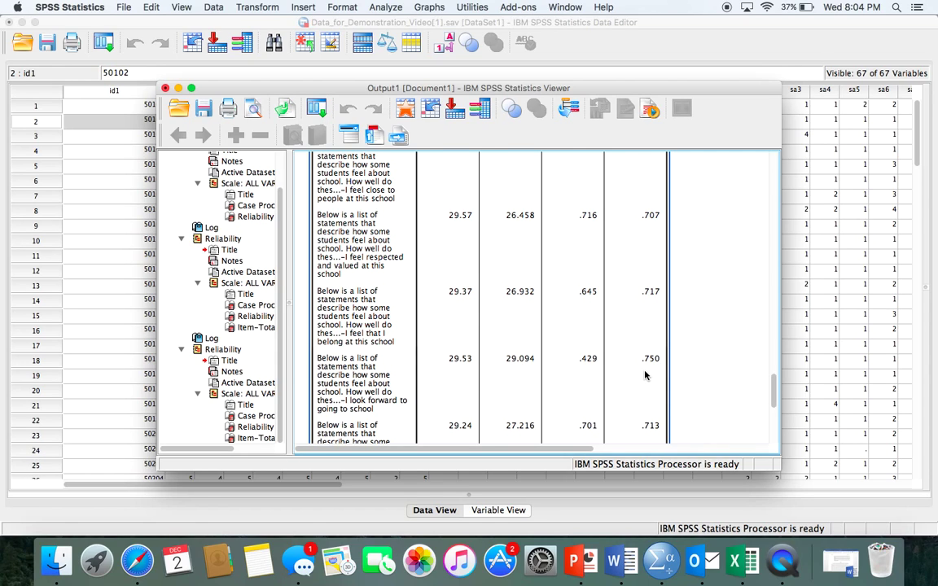
pyautogui.scroll(2, 645, 375)
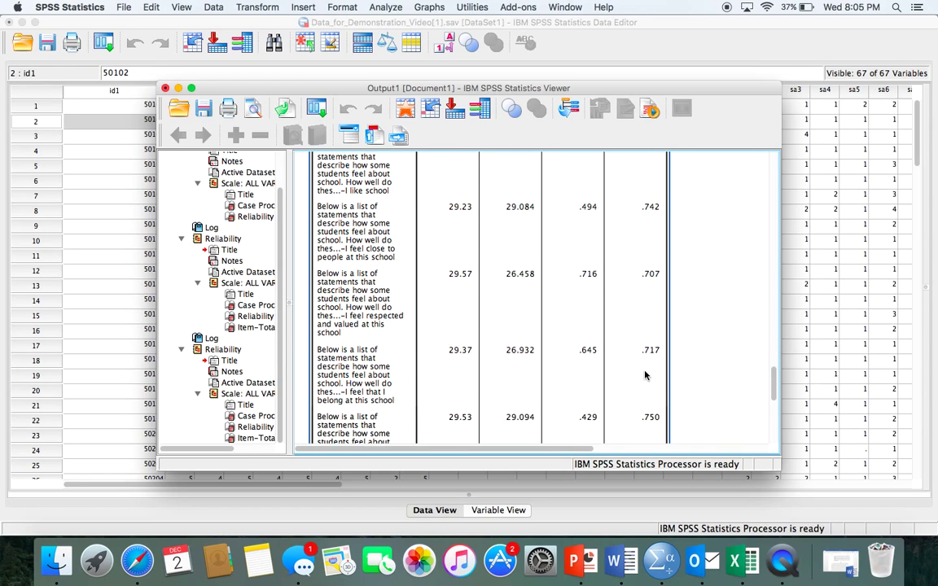
pyautogui.scroll(-1, 645, 376)
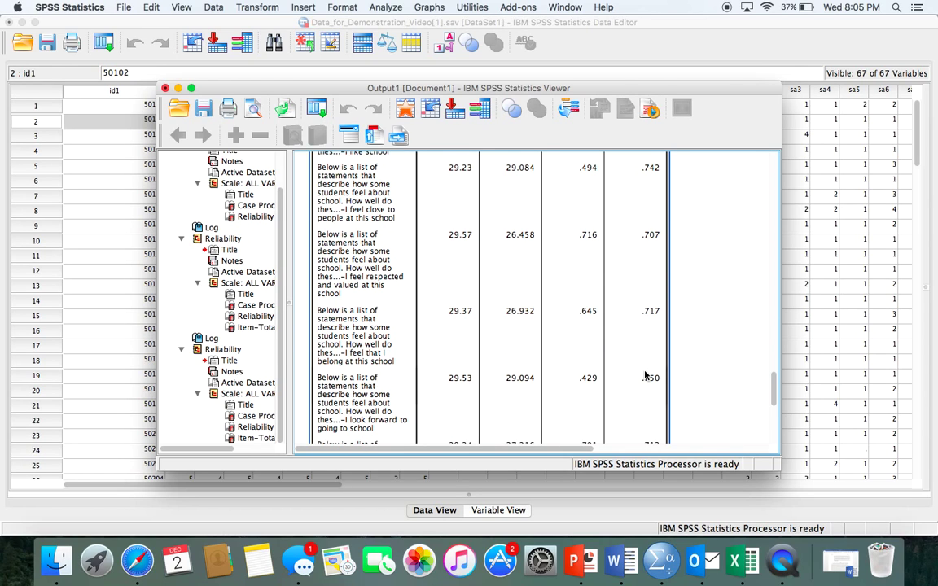
pyautogui.scroll(-3, 645, 375)
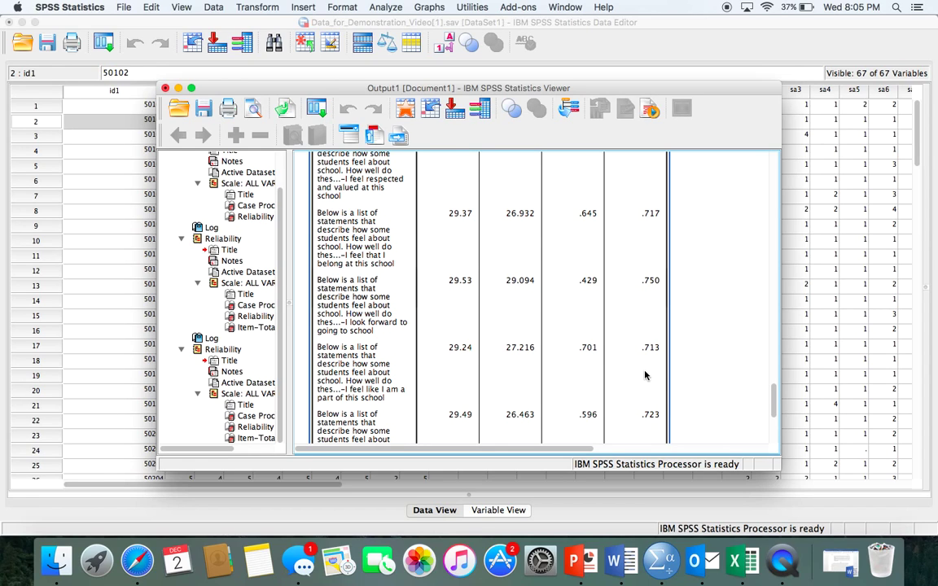
pyautogui.scroll(-4, 645, 375)
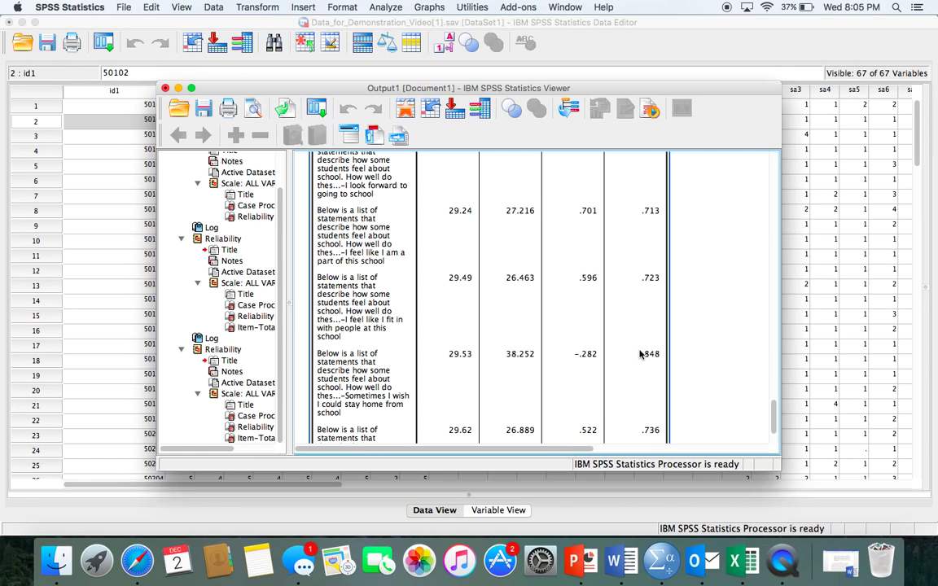
pyautogui.scroll(10, 640, 354)
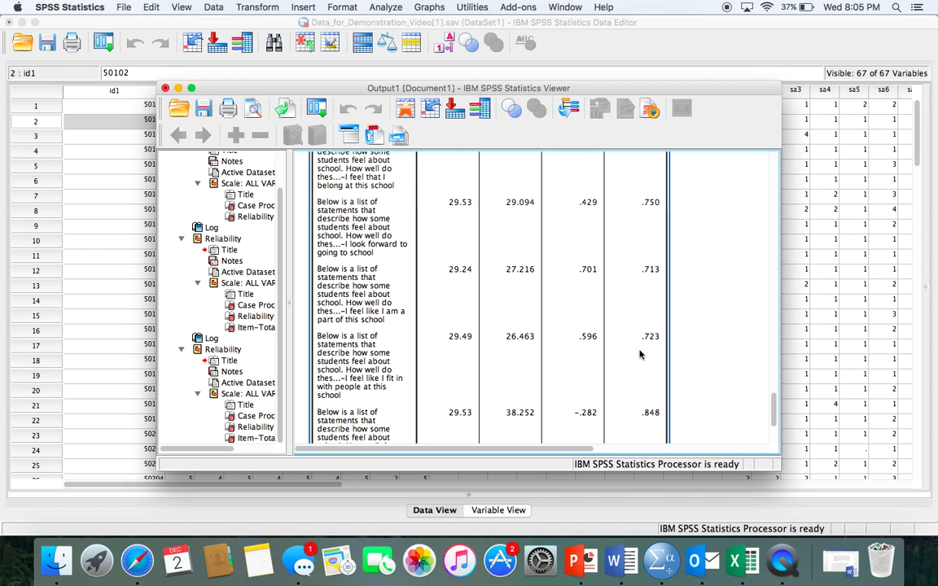
pyautogui.scroll(5, 640, 353)
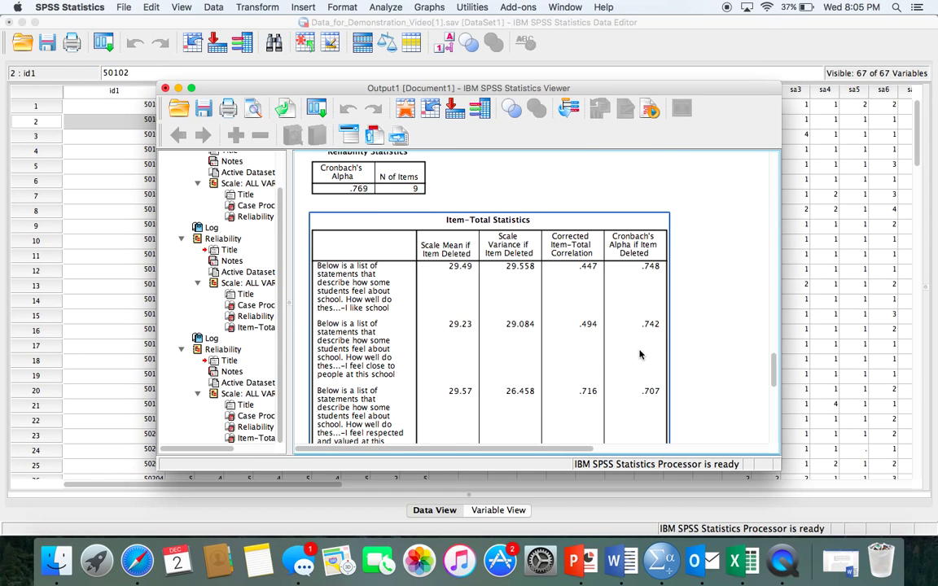
pyautogui.scroll(-4, 640, 353)
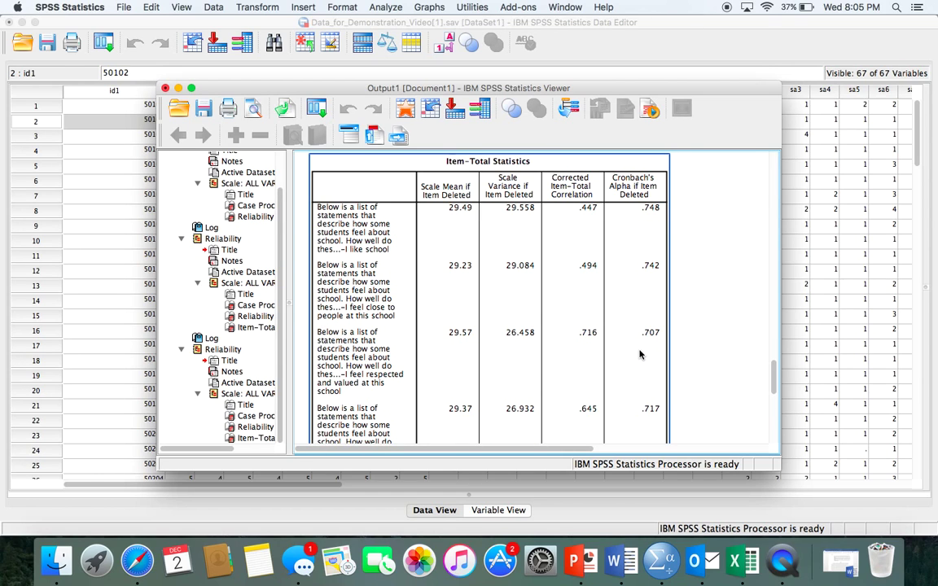
pyautogui.scroll(-8, 640, 353)
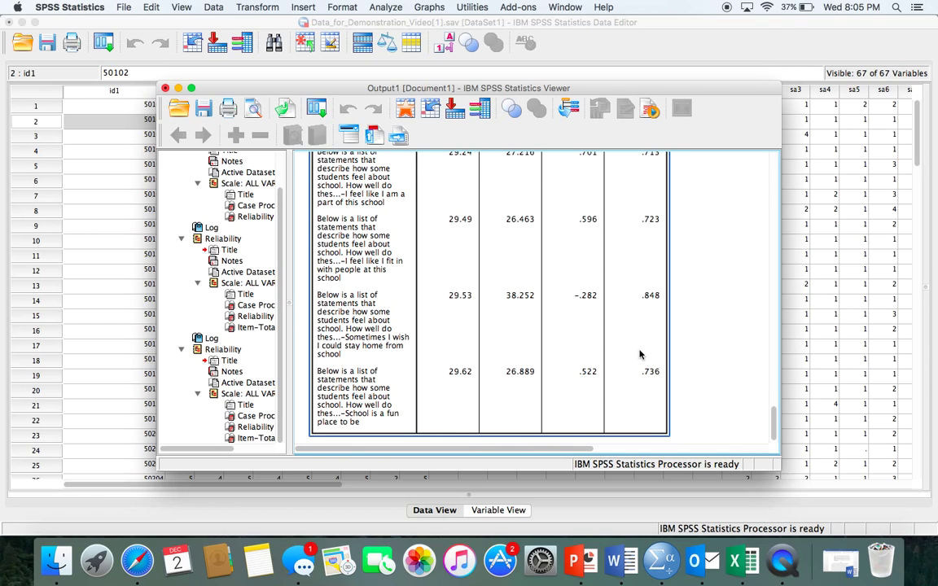
pyautogui.scroll(3, 640, 353)
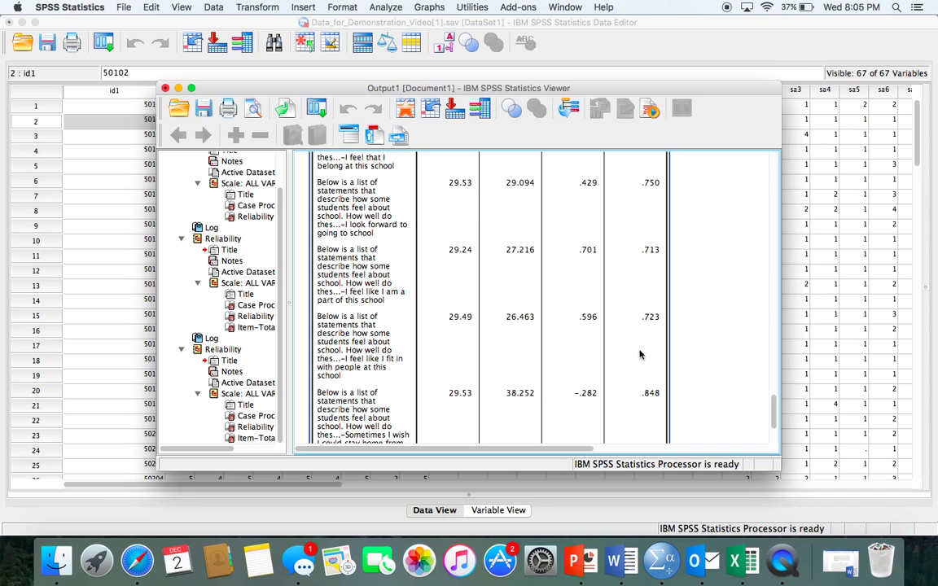
pyautogui.scroll(10, 616, 322)
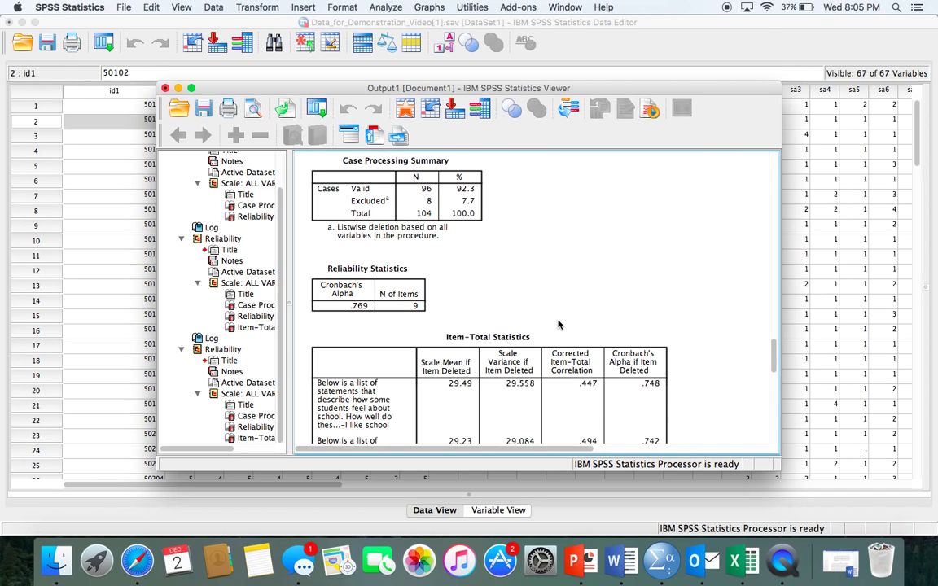
# Step: Rerun the reliability analysis with slb8 removed from the items and check the resulting Cronbach's alpha
pyautogui.click(374, 7)
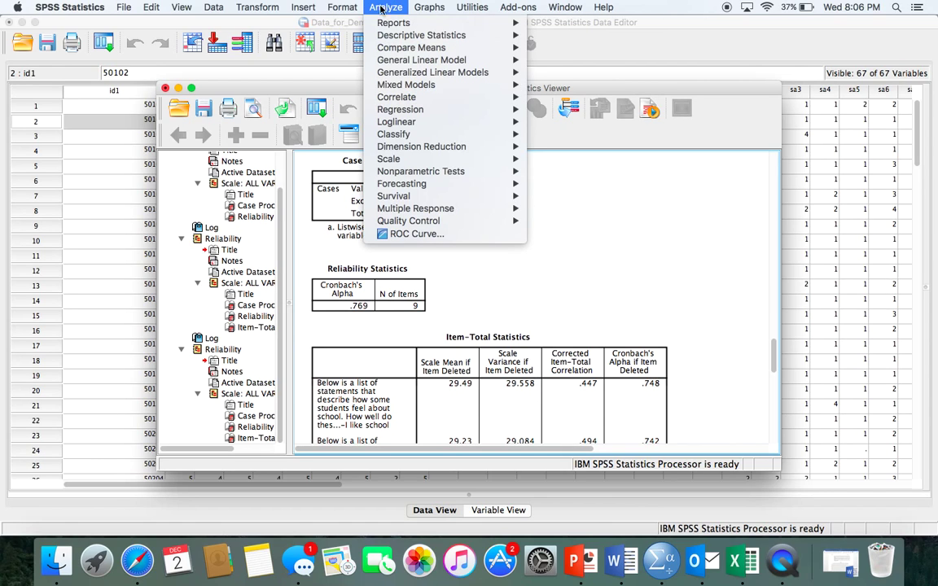
pyautogui.moveTo(408, 138)
pyautogui.moveTo(480, 158)
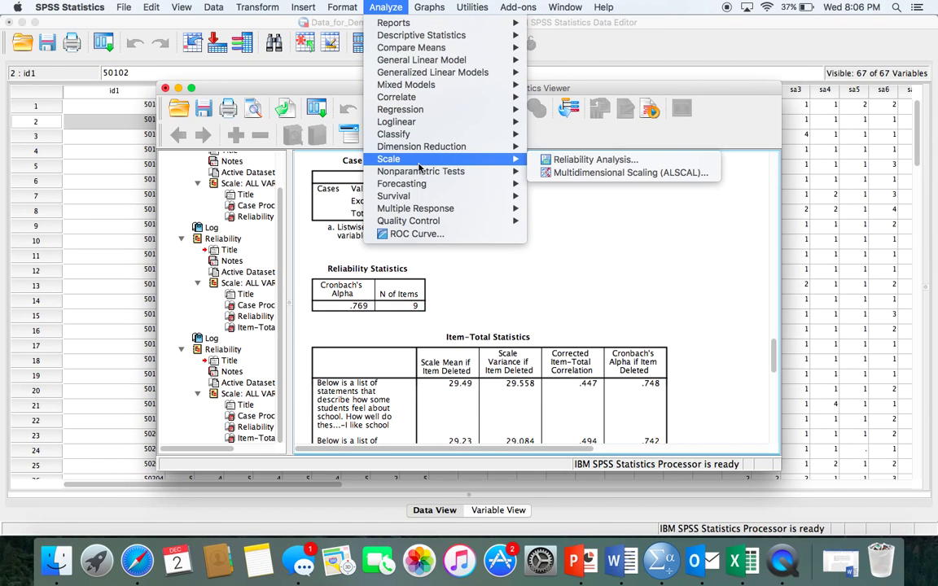
pyautogui.click(556, 158)
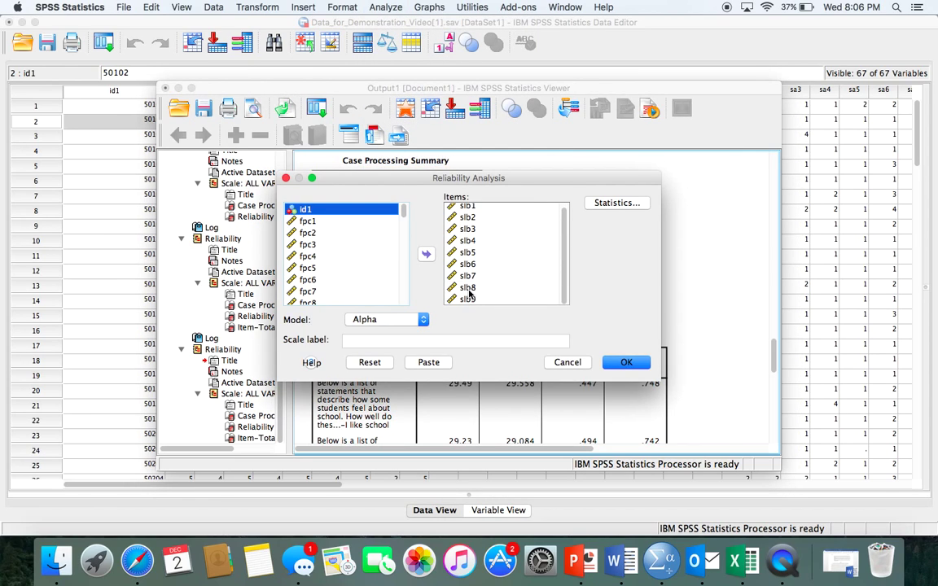
pyautogui.click(469, 289)
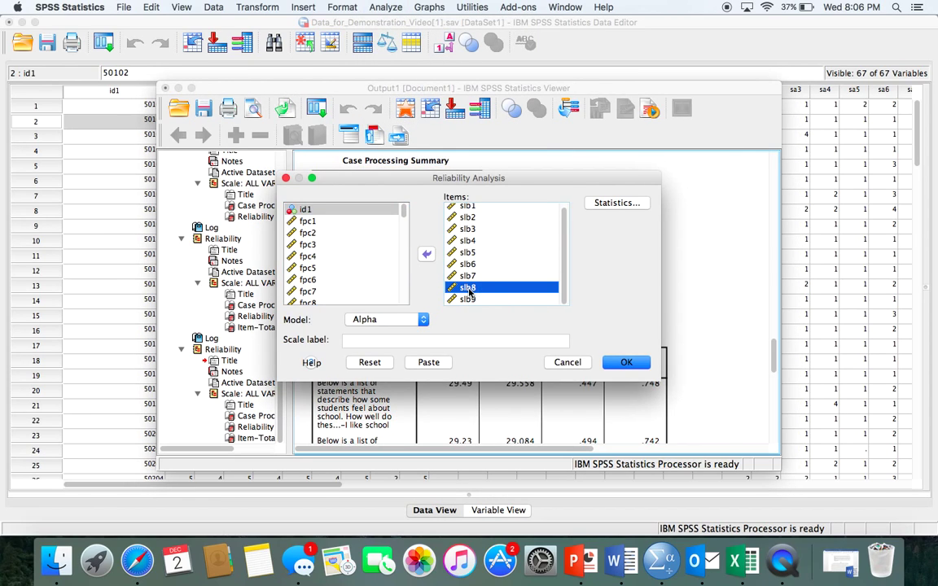
pyautogui.click(426, 254)
pyautogui.click(625, 364)
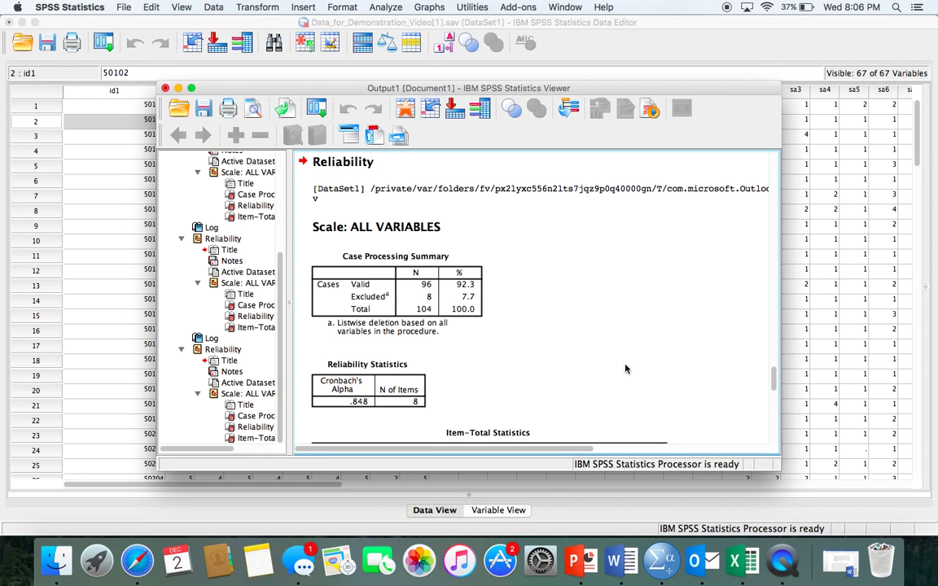
pyautogui.scroll(-2, 507, 360)
pyautogui.click(390, 356)
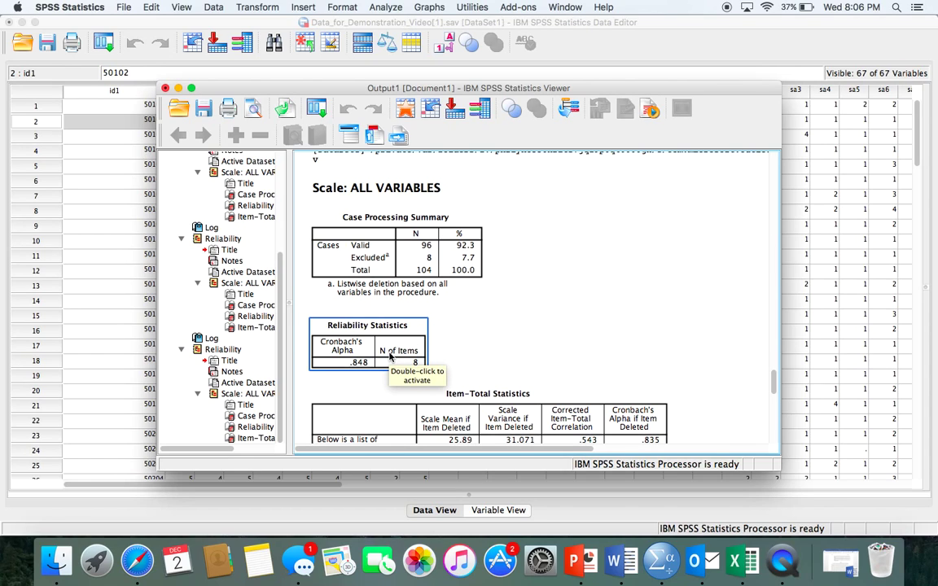
pyautogui.click(523, 356)
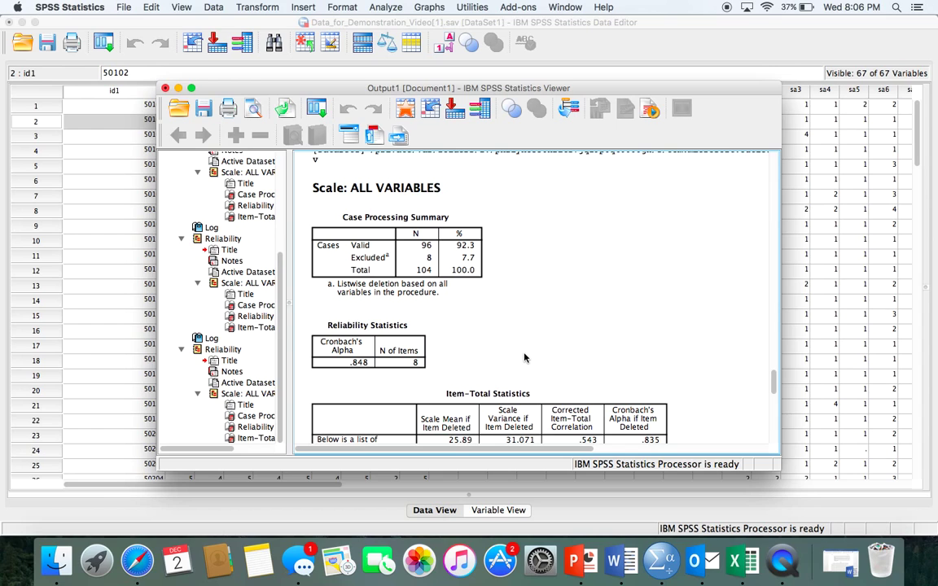
pyautogui.scroll(-10, 525, 358)
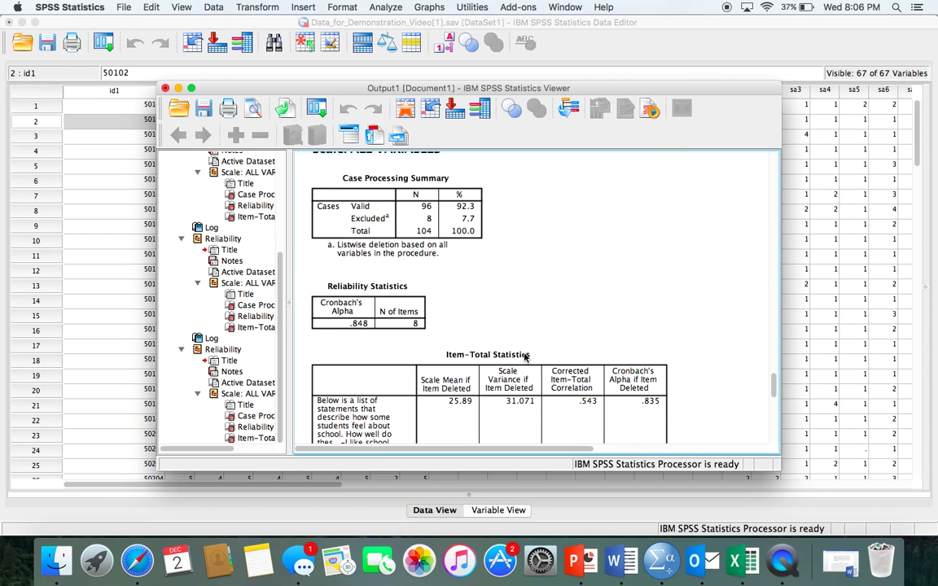
# Step: Return to the data window, reopen the reliability analysis and clear the remaining slb variables from its items
pyautogui.click(598, 68)
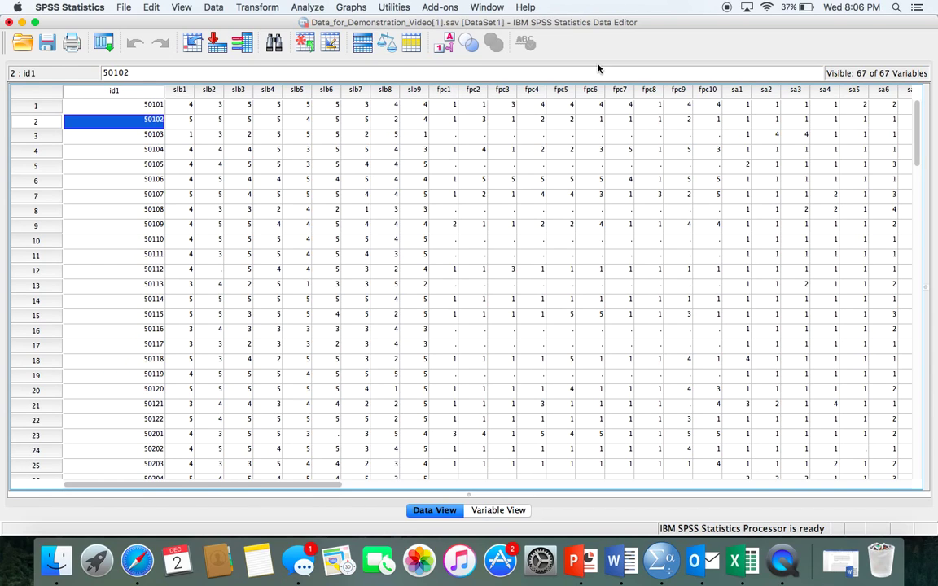
pyautogui.click(309, 6)
pyautogui.moveTo(336, 160)
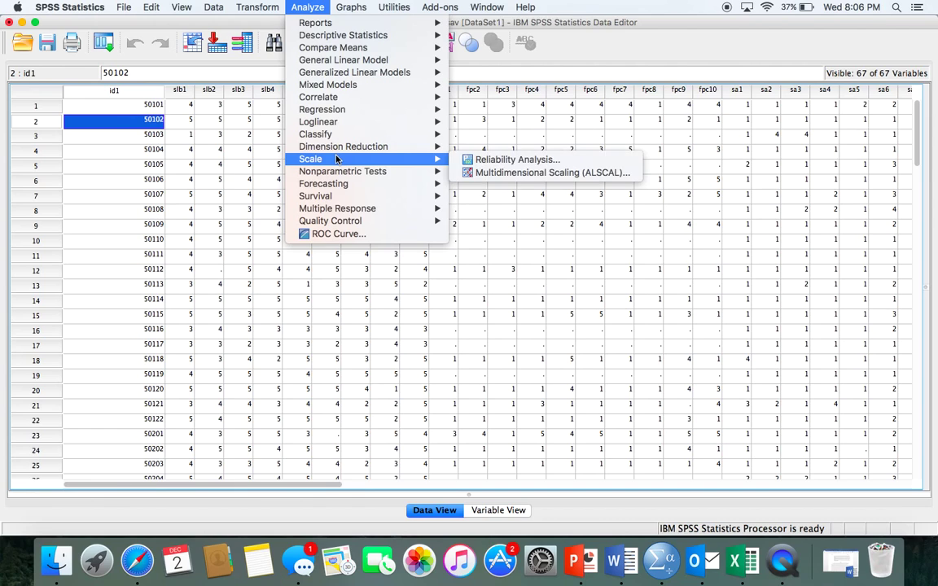
pyautogui.click(485, 166)
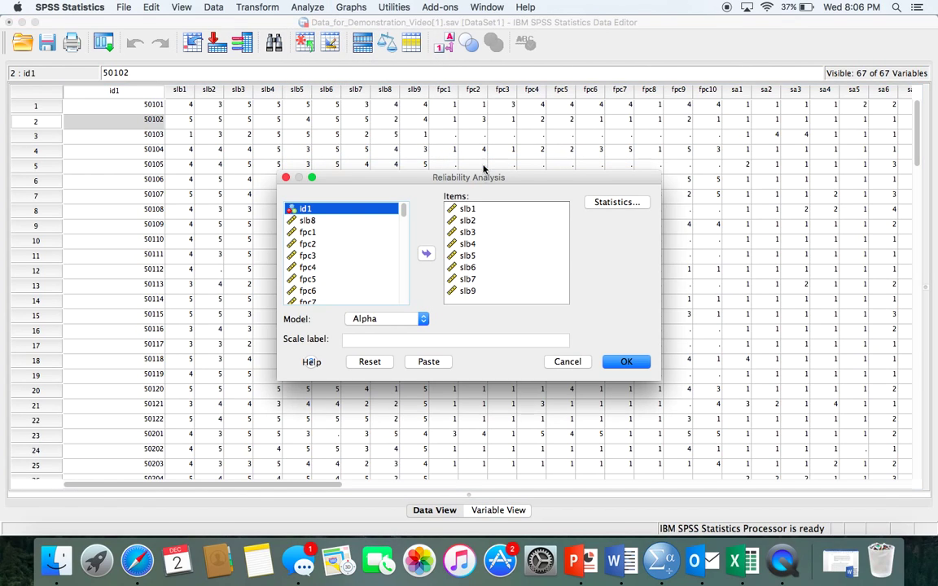
pyautogui.click(471, 210)
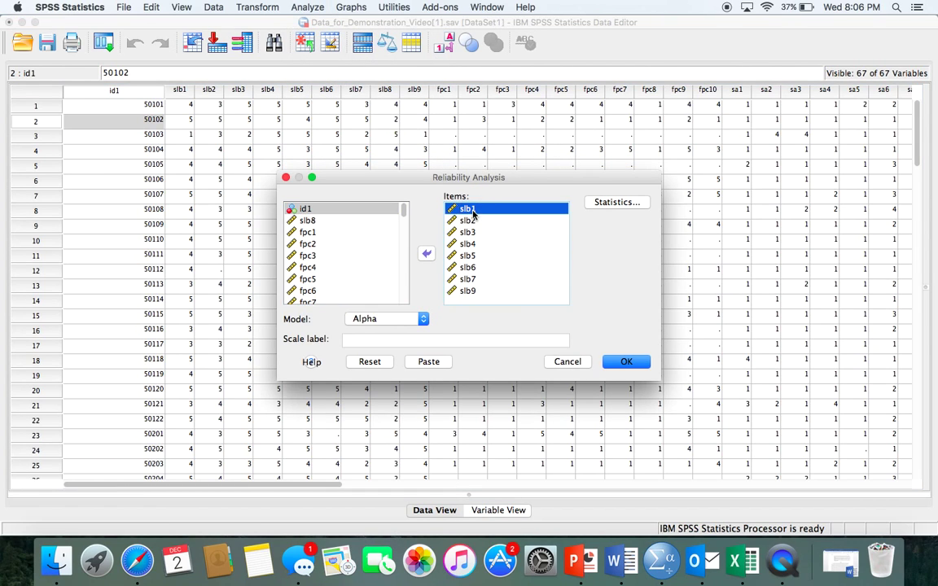
pyautogui.keyDown('shift'); pyautogui.click(468, 291); pyautogui.keyUp('shift')
pyautogui.click(427, 255)
# Step: Add ipip_1e through ipip_12nr as items and run the reliability analysis with the Alpha model
pyautogui.scroll(-8, 374, 264)
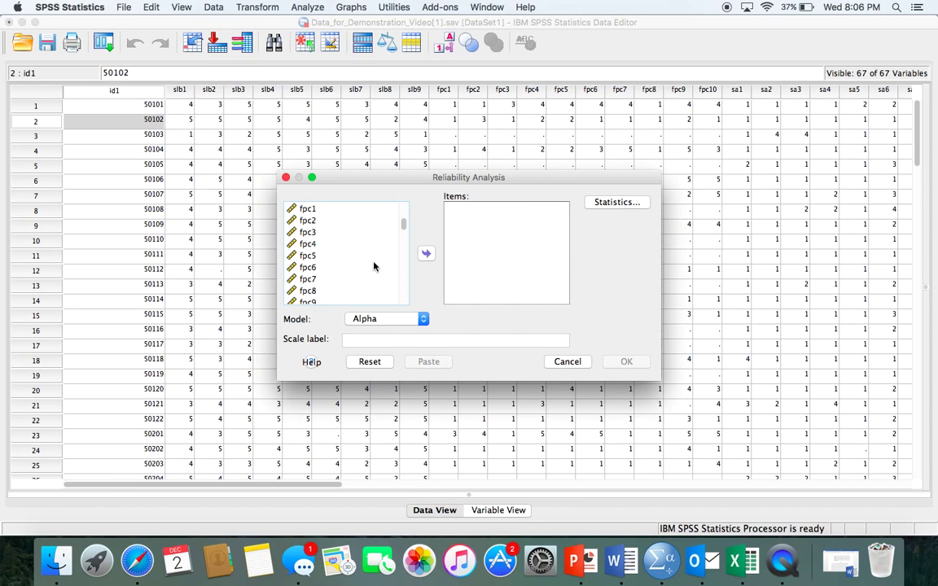
pyautogui.scroll(-10, 375, 265)
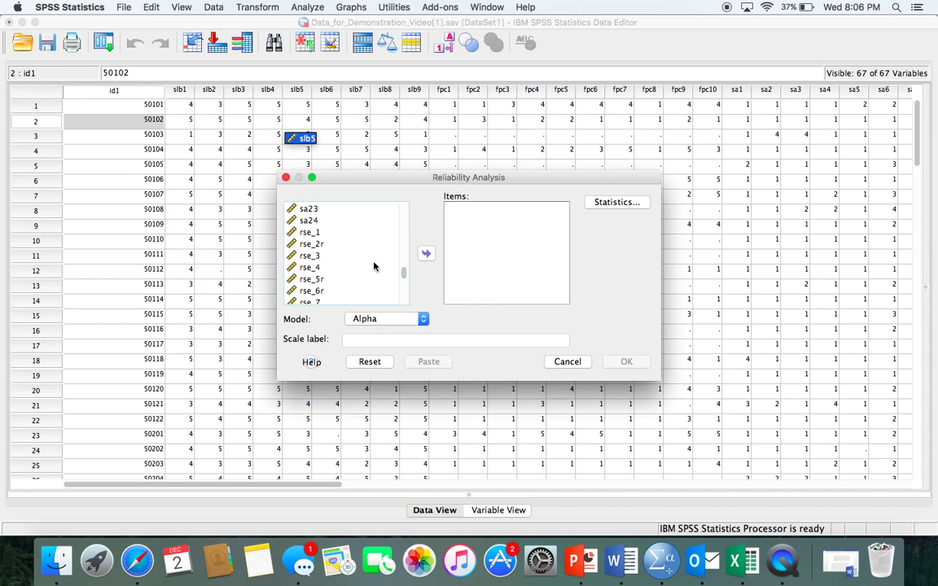
pyautogui.scroll(-3, 374, 266)
pyautogui.moveTo(348, 256)
pyautogui.mouseDown()
pyautogui.moveTo(293, 284)
pyautogui.moveTo(320, 245)
pyautogui.moveTo(314, 235)
pyautogui.moveTo(335, 266)
pyautogui.mouseUp()
pyautogui.scroll(-2, 336, 266)
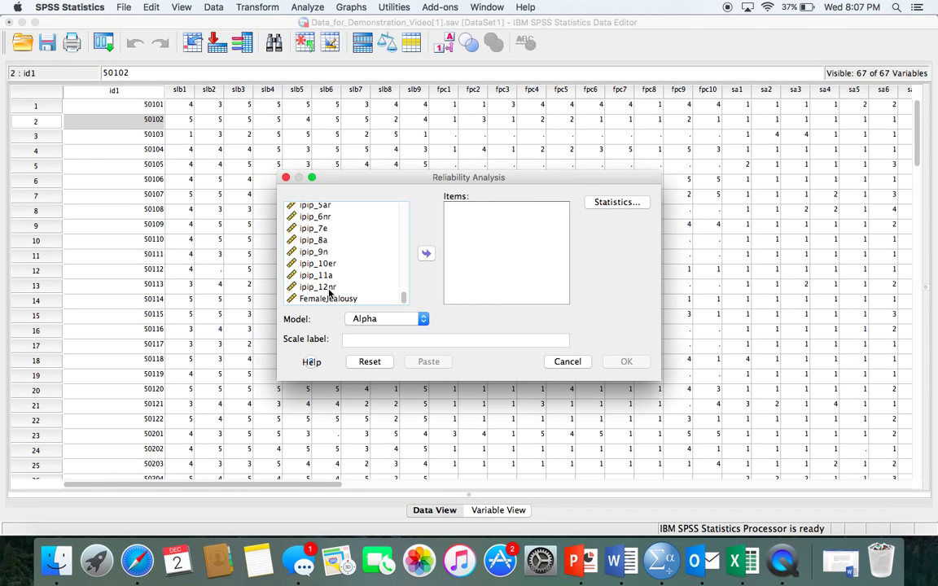
pyautogui.click(329, 289)
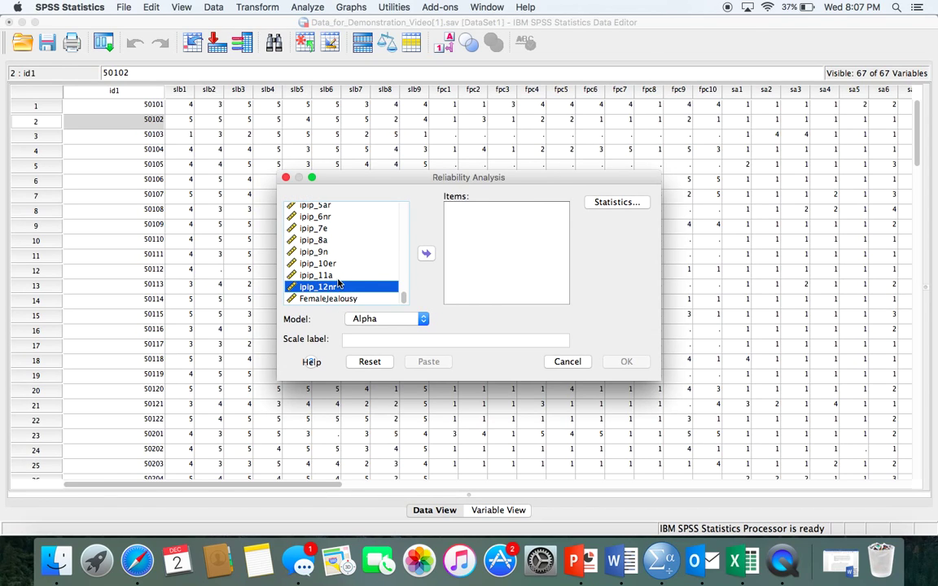
pyautogui.scroll(5, 334, 285)
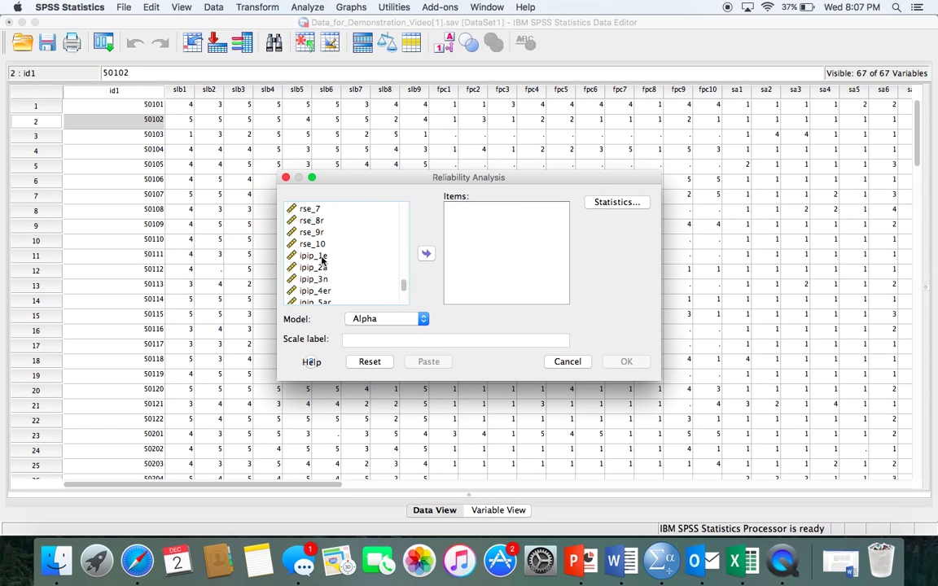
pyautogui.keyDown('shift'); pyautogui.click(321, 259); pyautogui.keyUp('shift')
pyautogui.click(425, 253)
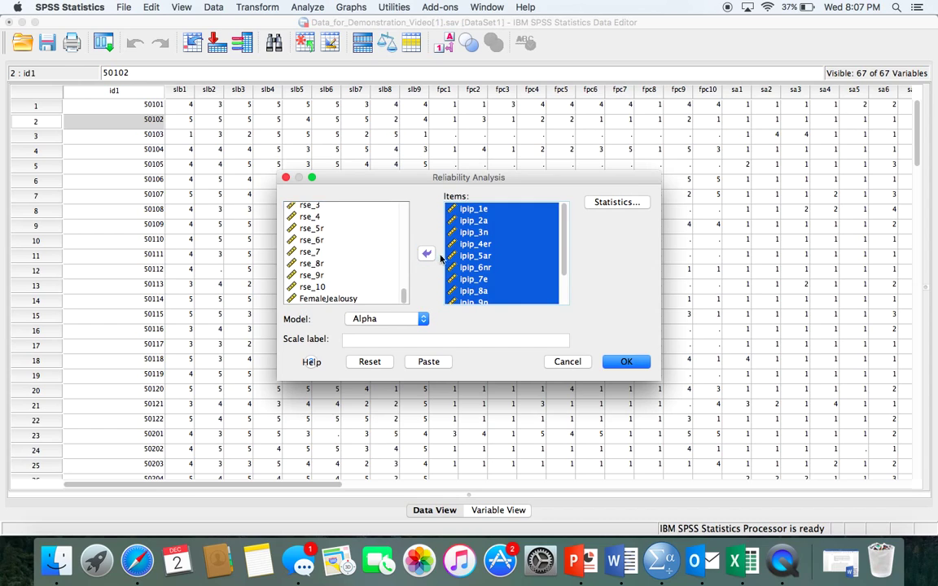
pyautogui.click(627, 363)
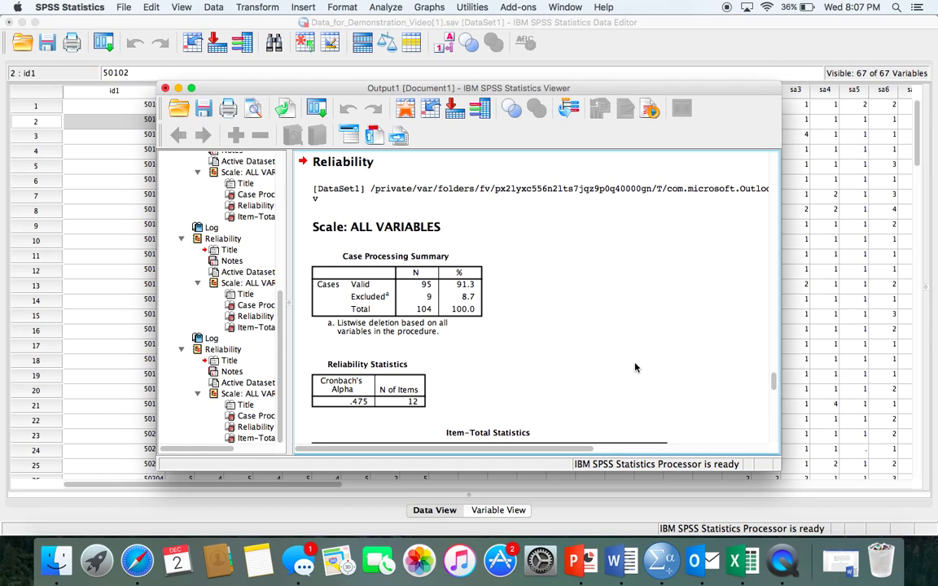
# Step: Review the item-total statistics of all twelve ipip items, comparing each alpha-if-item-deleted value with the overall Cronbach's alpha
pyautogui.scroll(-4, 635, 367)
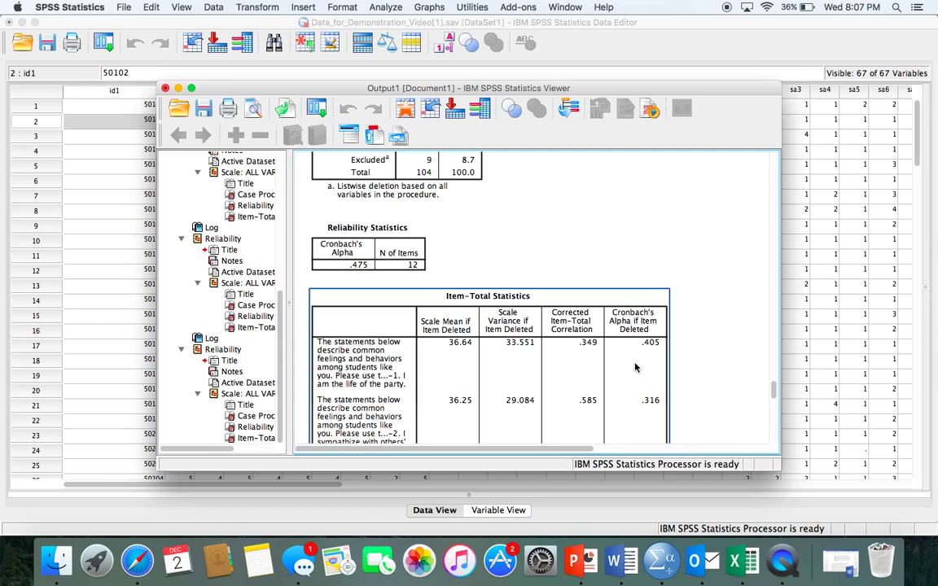
pyautogui.scroll(-3, 635, 368)
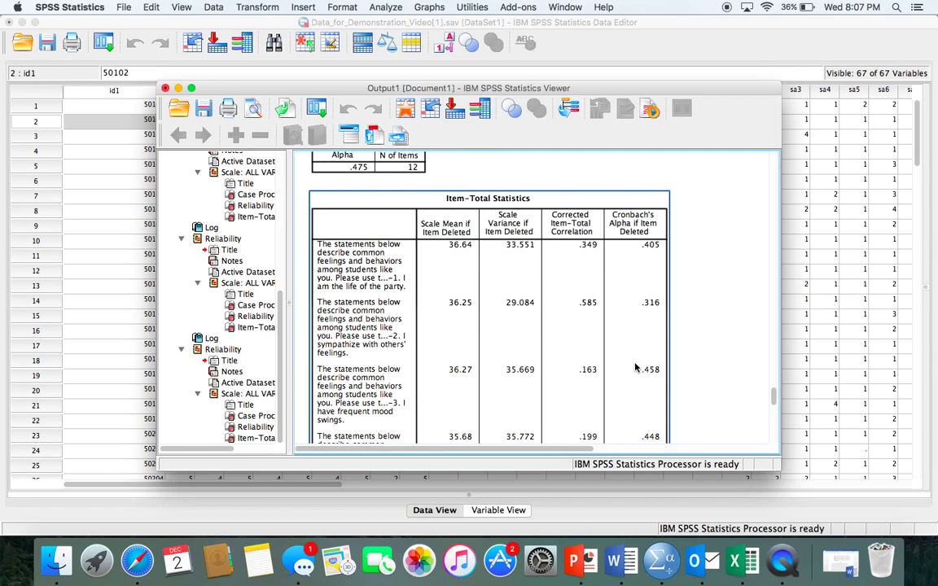
pyautogui.scroll(1, 635, 368)
pyautogui.click(399, 195)
pyautogui.click(448, 250)
pyautogui.scroll(-2, 562, 326)
pyautogui.scroll(-5, 583, 335)
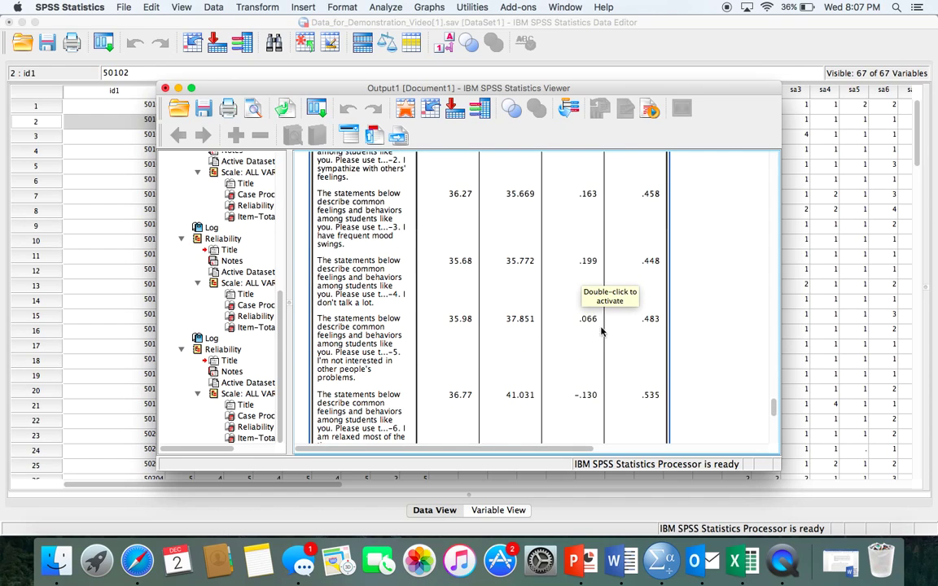
pyautogui.click(674, 315)
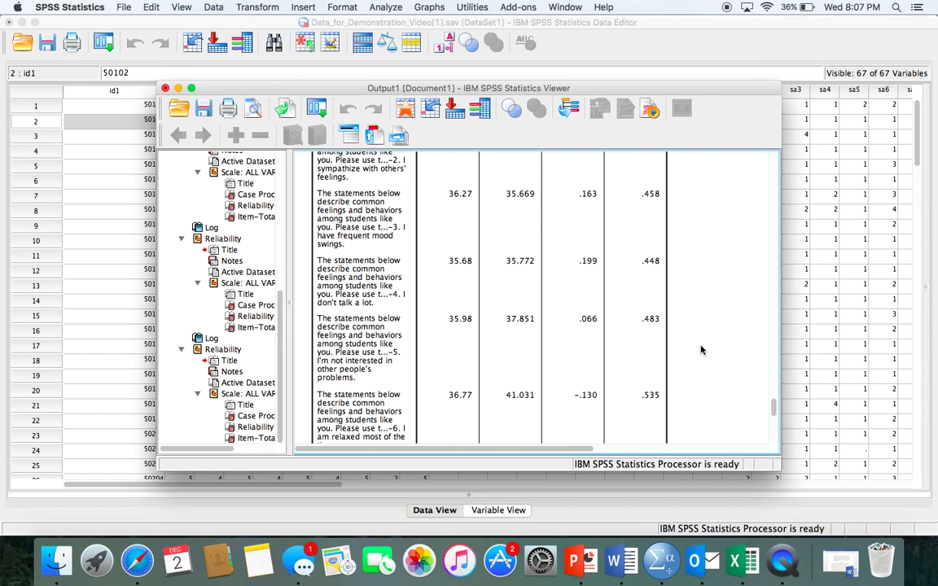
pyautogui.click(411, 303)
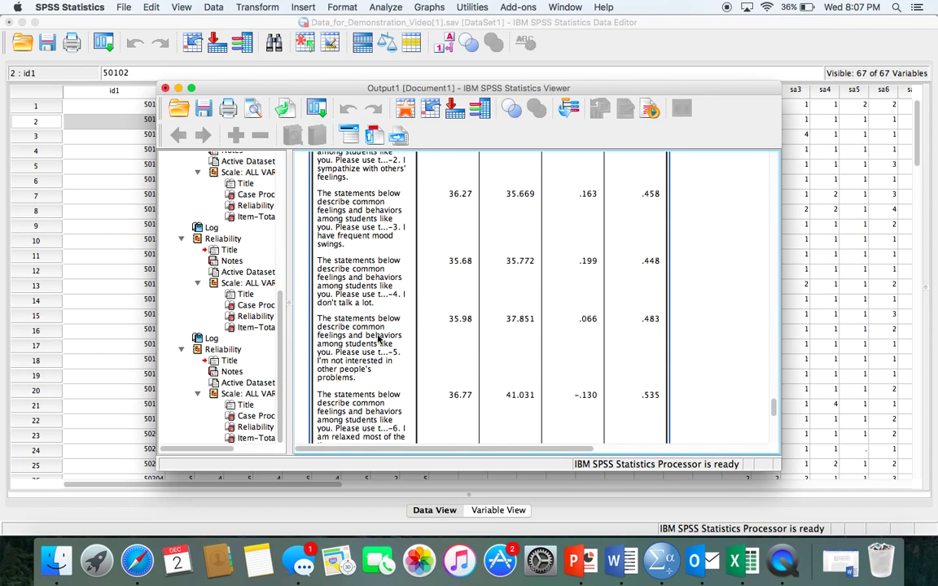
pyautogui.scroll(-5, 378, 339)
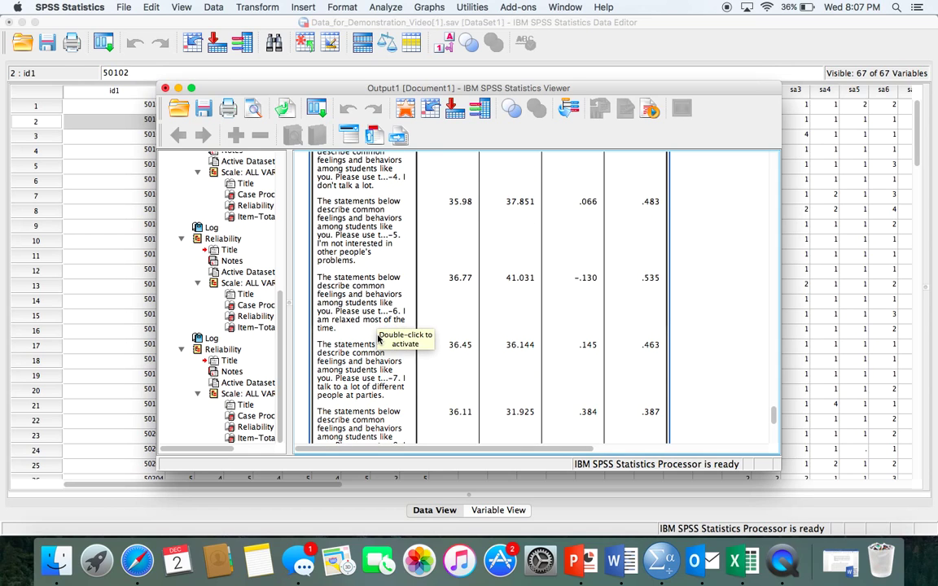
pyautogui.scroll(-12, 378, 339)
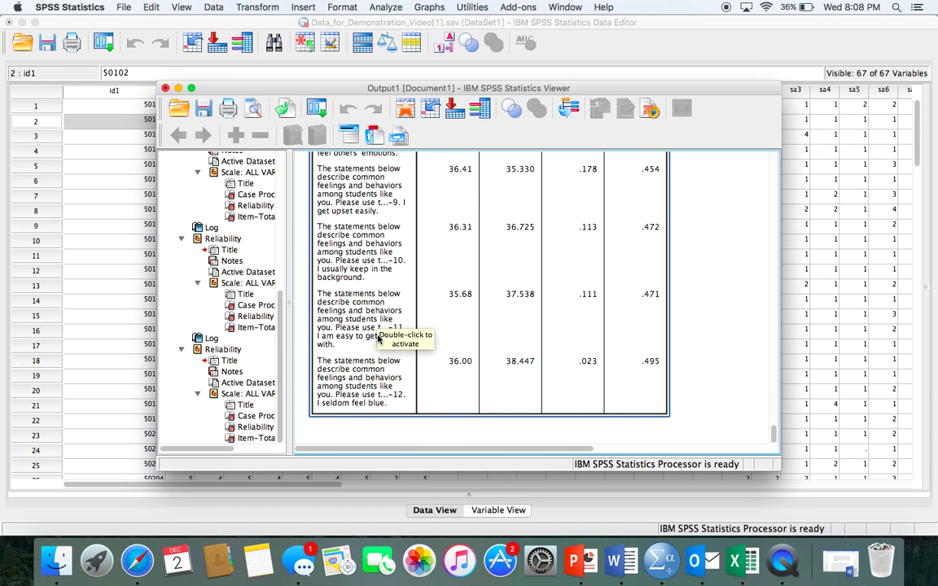
# Step: Recheck the alpha-if-item-deleted values of the first ipip items, focusing on "I'm not interested in other people's problems"
pyautogui.scroll(15, 378, 338)
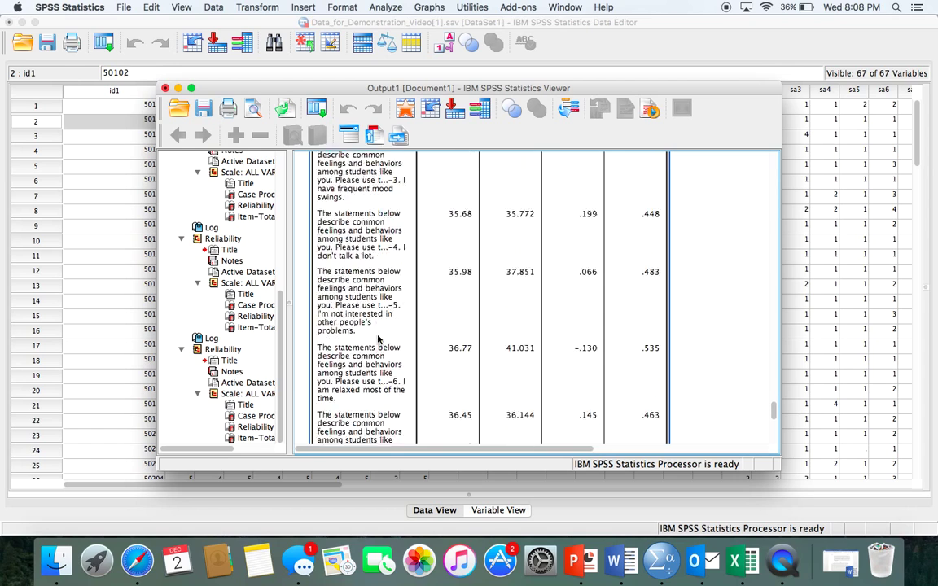
pyautogui.scroll(3, 378, 339)
pyautogui.scroll(-6, 378, 339)
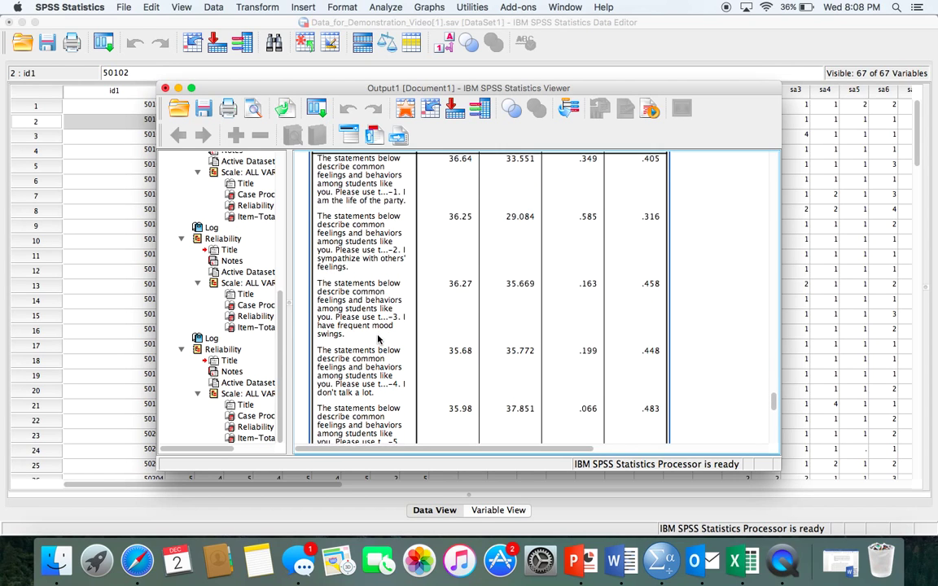
pyautogui.scroll(6, 488, 279)
pyautogui.scroll(-3, 487, 279)
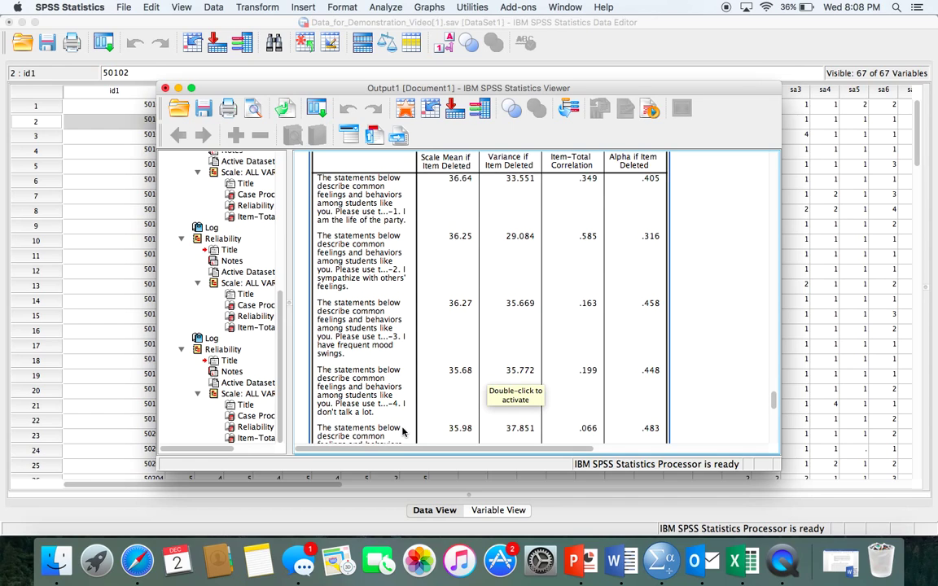
pyautogui.scroll(-5, 365, 390)
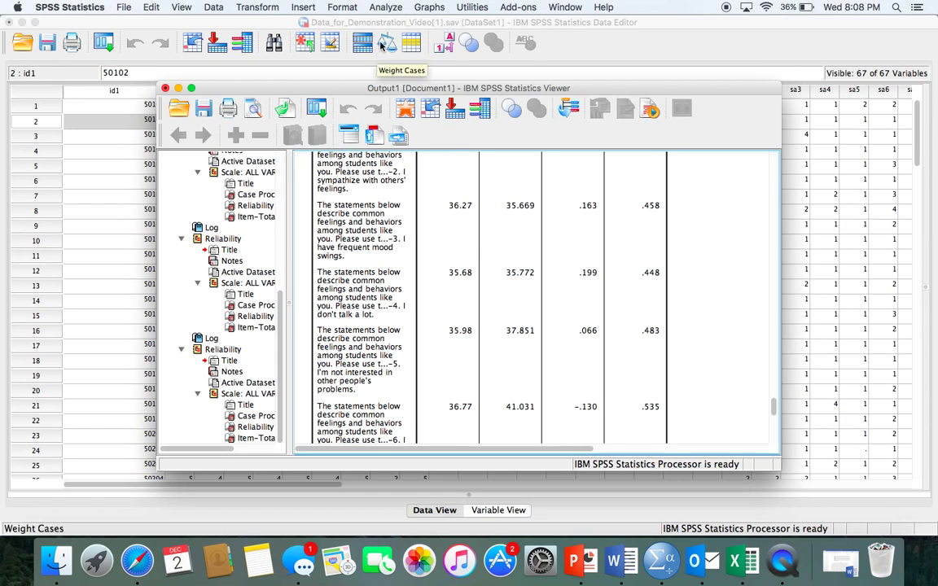
# Step: Rerun the reliability analysis with ipip_5ar removed from the items
pyautogui.click(385, 8)
pyautogui.moveTo(390, 158)
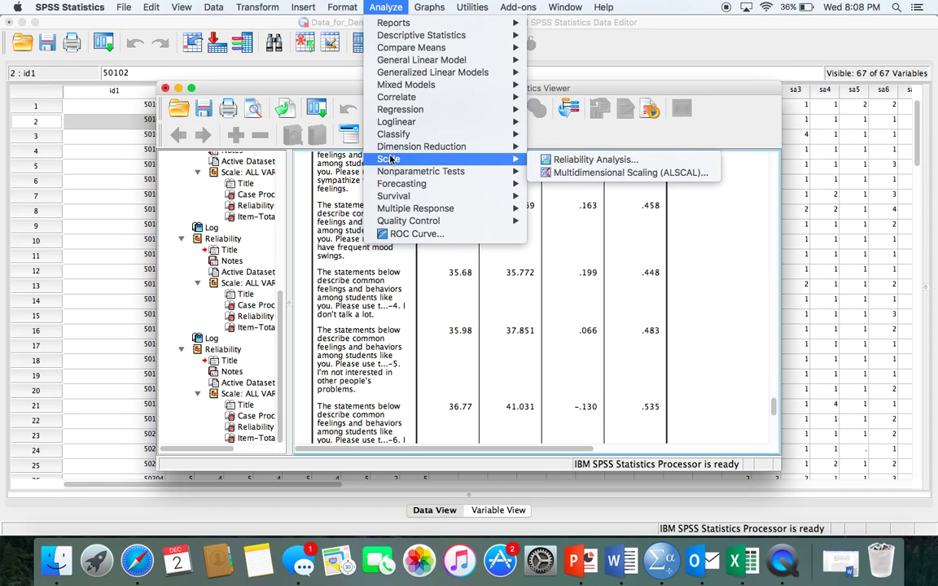
pyautogui.click(560, 160)
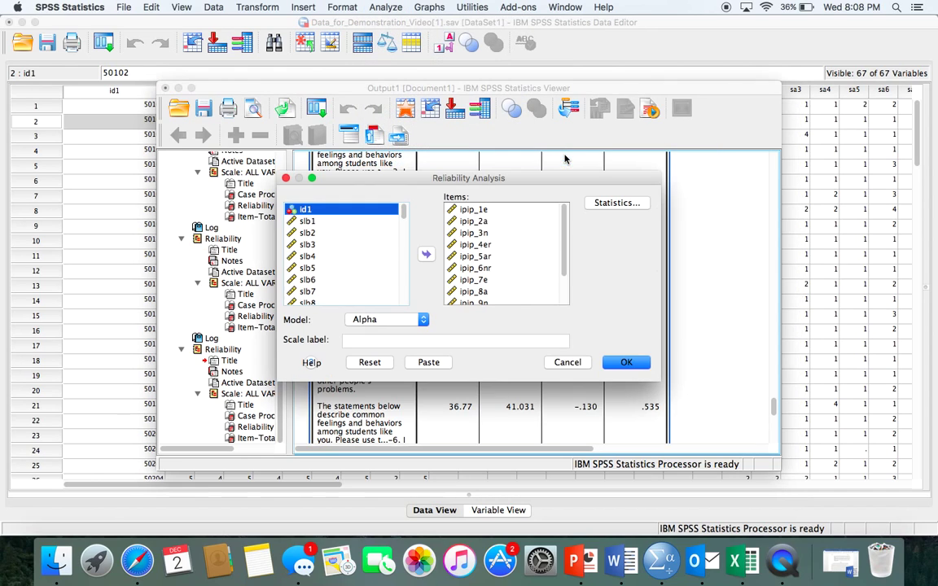
pyautogui.click(485, 257)
pyautogui.click(425, 256)
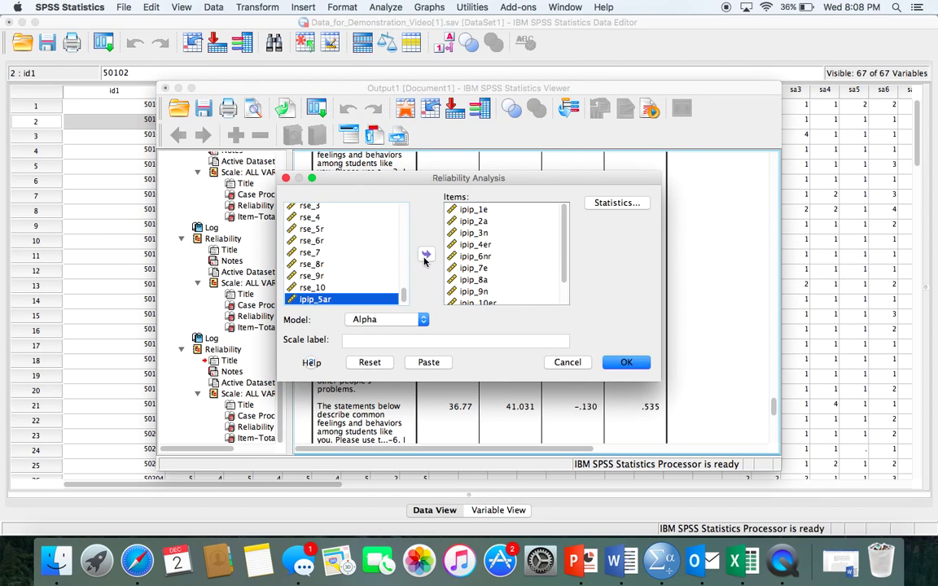
pyautogui.click(626, 362)
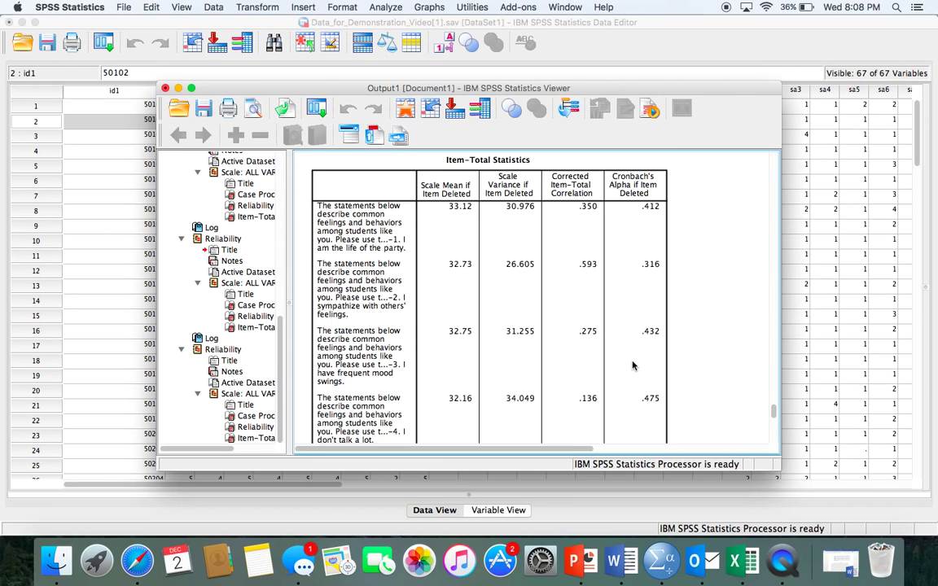
# Step: Examine the new Cronbach's alpha and the alpha-if-item-deleted values of the remaining eleven ipip items, including "I am relaxed most of the time"
pyautogui.scroll(-5, 632, 365)
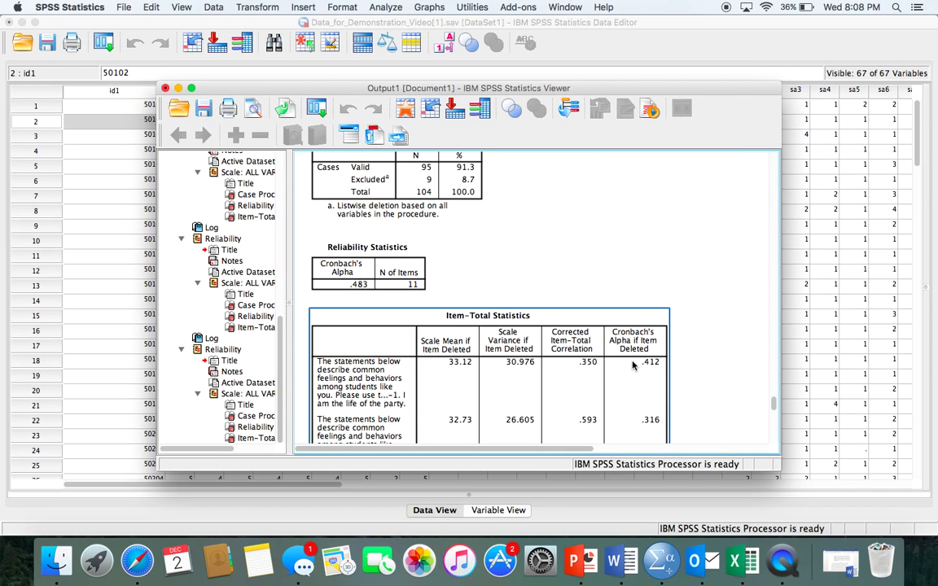
pyautogui.scroll(-10, 632, 365)
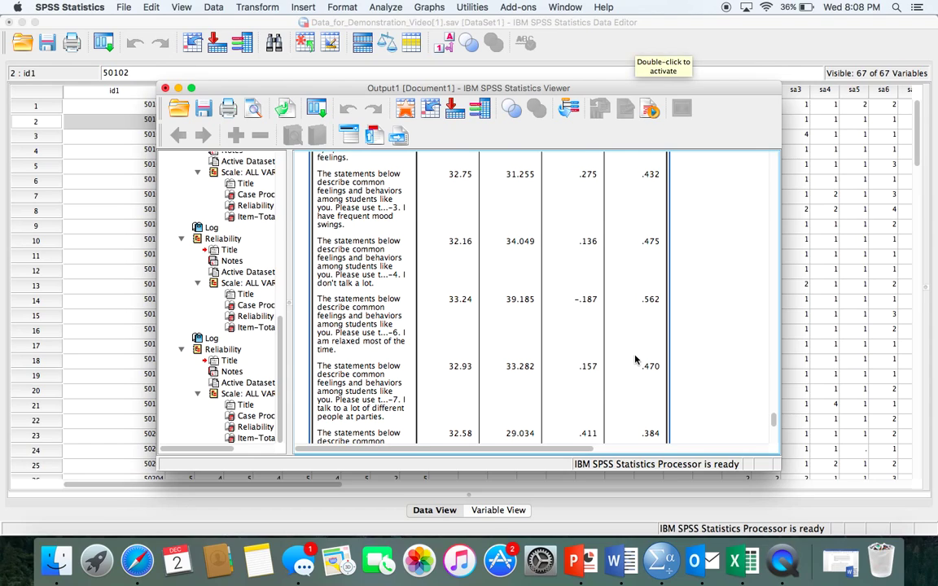
pyautogui.scroll(-2, 636, 360)
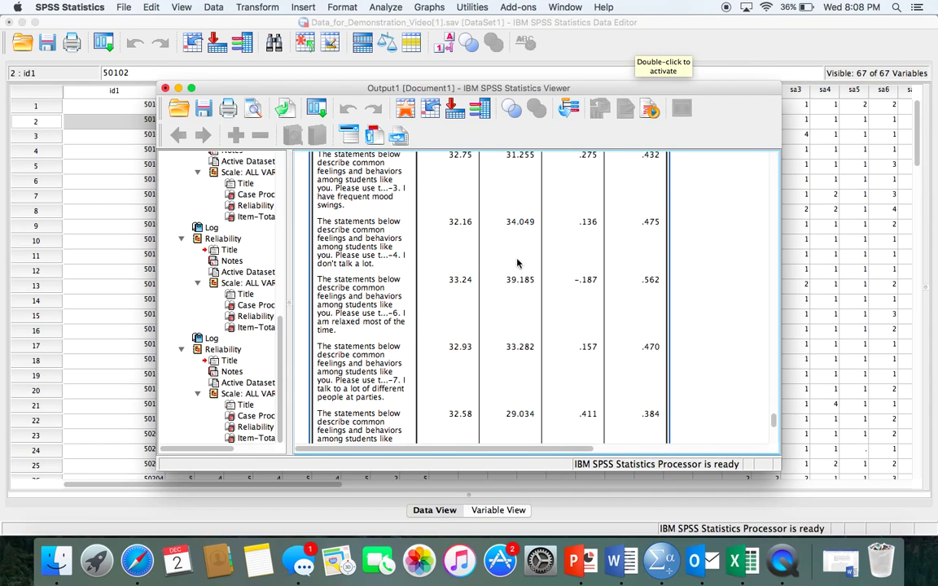
pyautogui.scroll(15, 633, 308)
pyautogui.scroll(2, 633, 308)
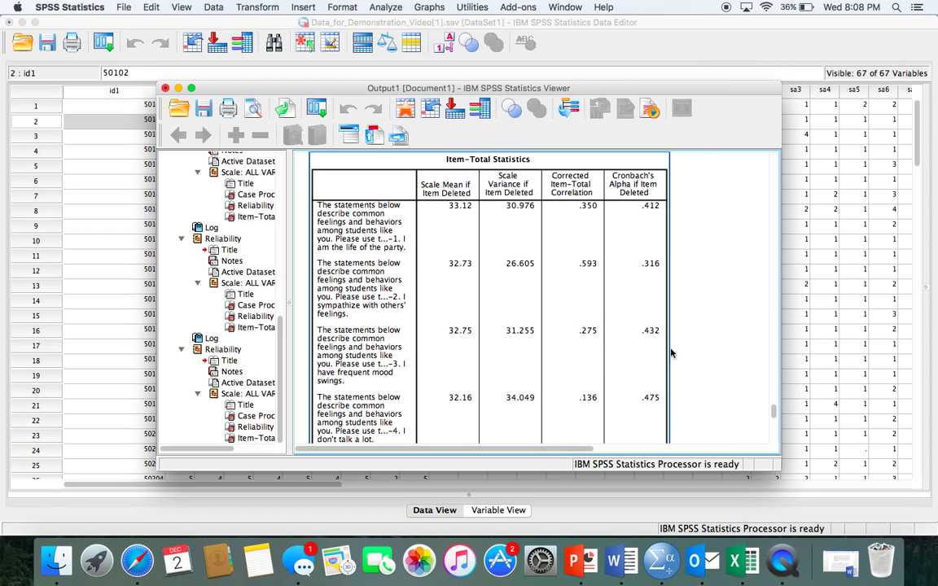
pyautogui.scroll(-15, 651, 367)
pyautogui.scroll(-10, 649, 390)
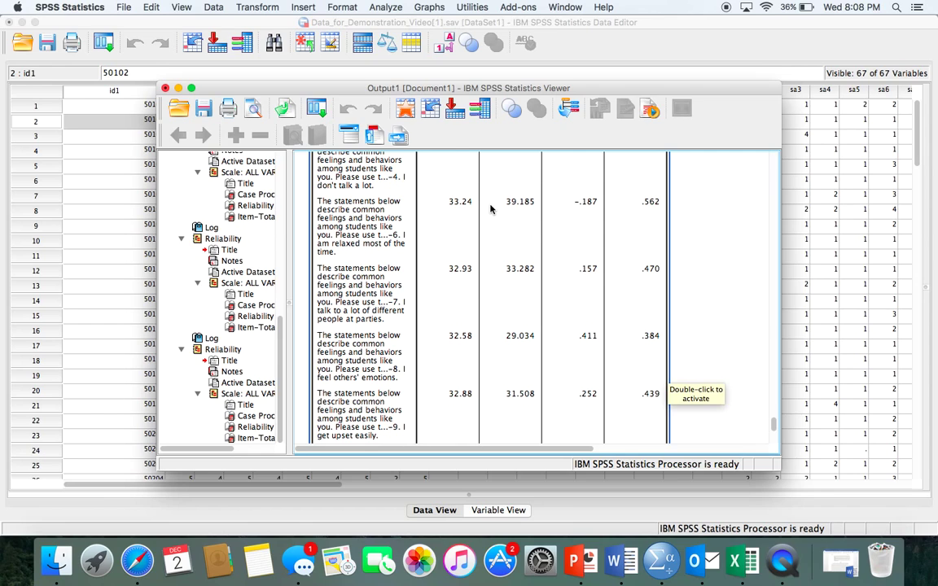
# Step: Rerun the reliability analysis with ipip_6nr also removed and check the resulting alpha and item-deleted values
pyautogui.click(386, 7)
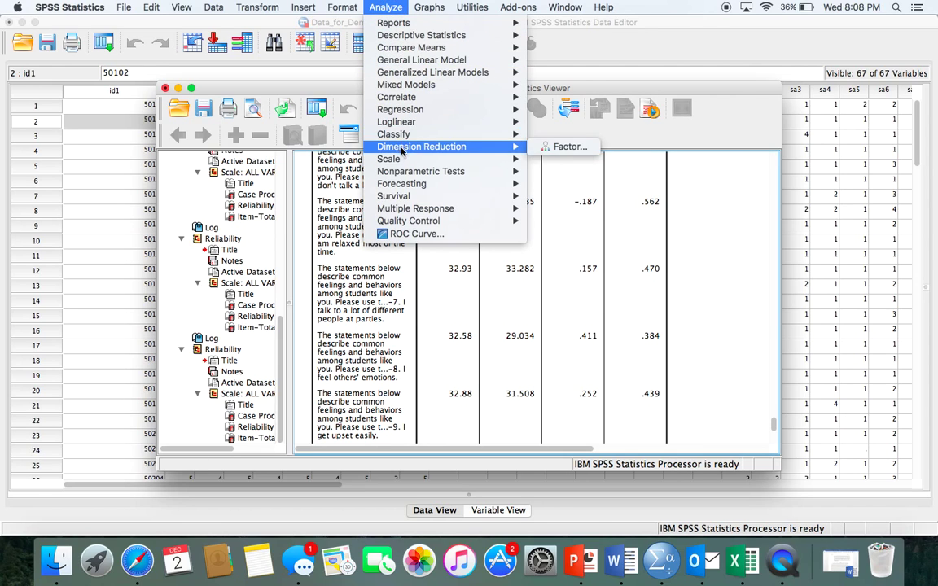
pyautogui.moveTo(404, 160)
pyautogui.click(572, 159)
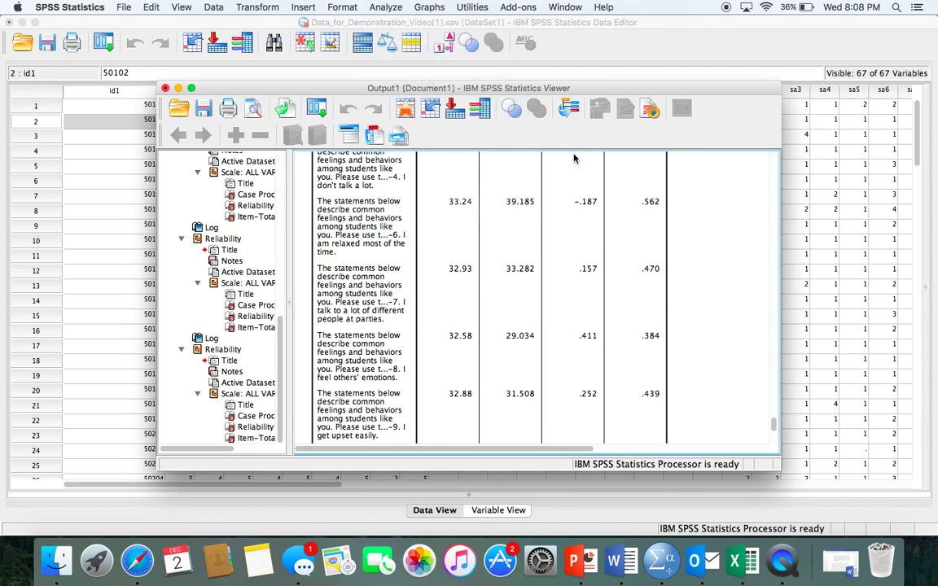
pyautogui.click(476, 256)
pyautogui.click(426, 254)
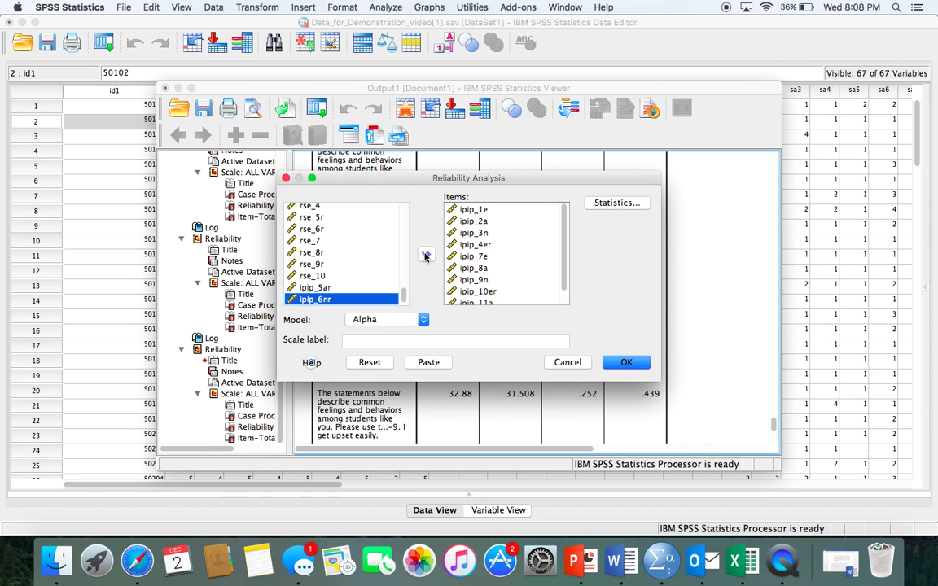
pyautogui.click(623, 364)
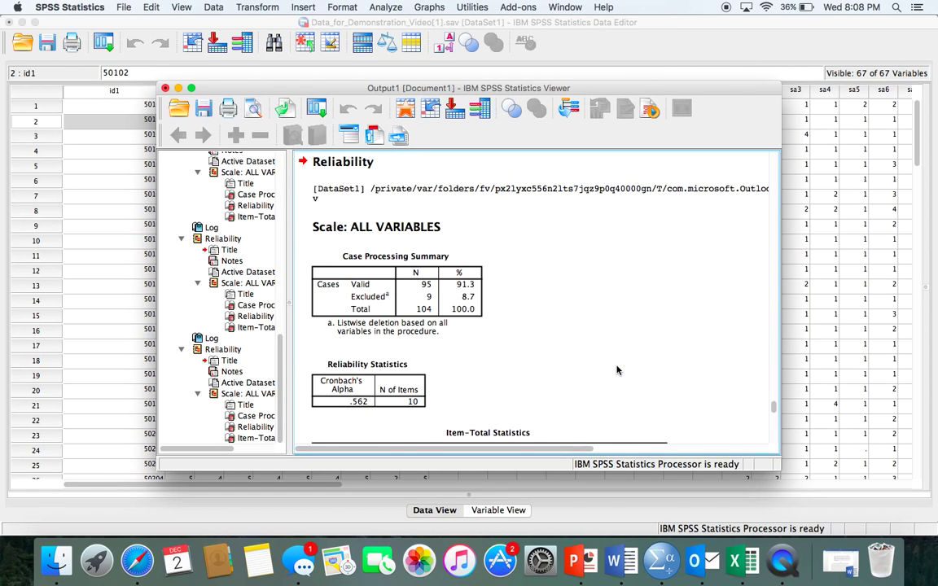
pyautogui.scroll(-5, 617, 370)
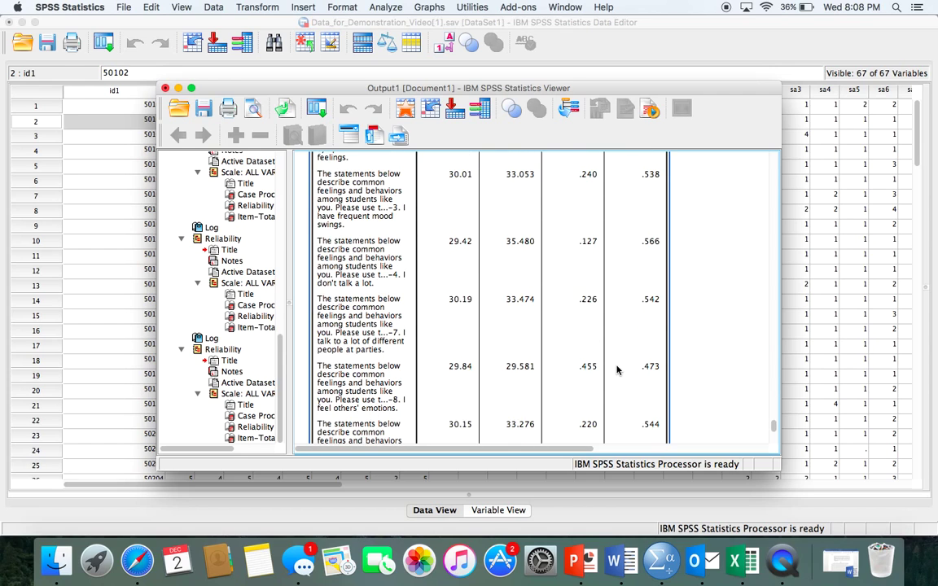
pyautogui.scroll(5, 617, 371)
pyautogui.scroll(-5, 617, 371)
pyautogui.scroll(1, 617, 371)
pyautogui.scroll(5, 616, 371)
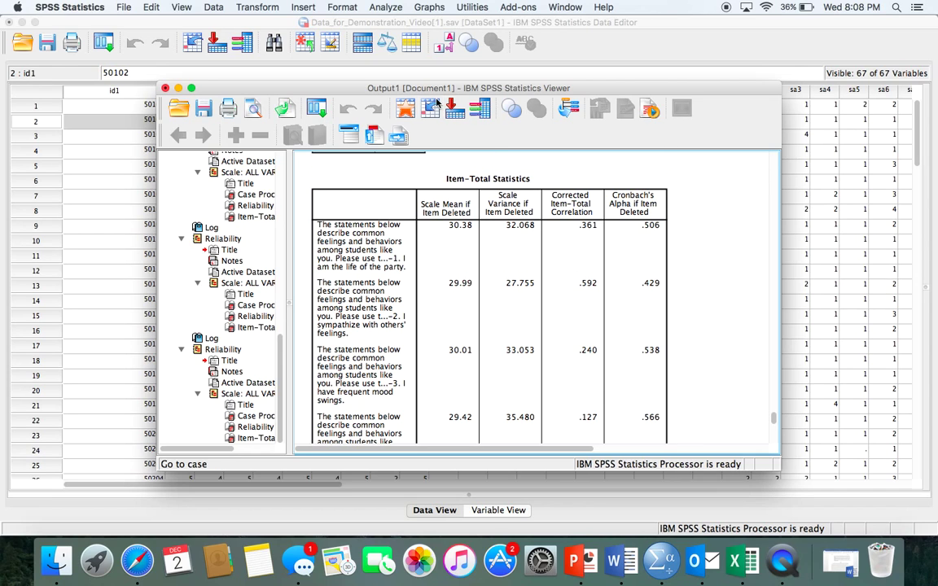
# Step: Remove ipip_4er from the items, rerun the reliability analysis and review the item-total statistics down to ipip item 12
pyautogui.click(383, 8)
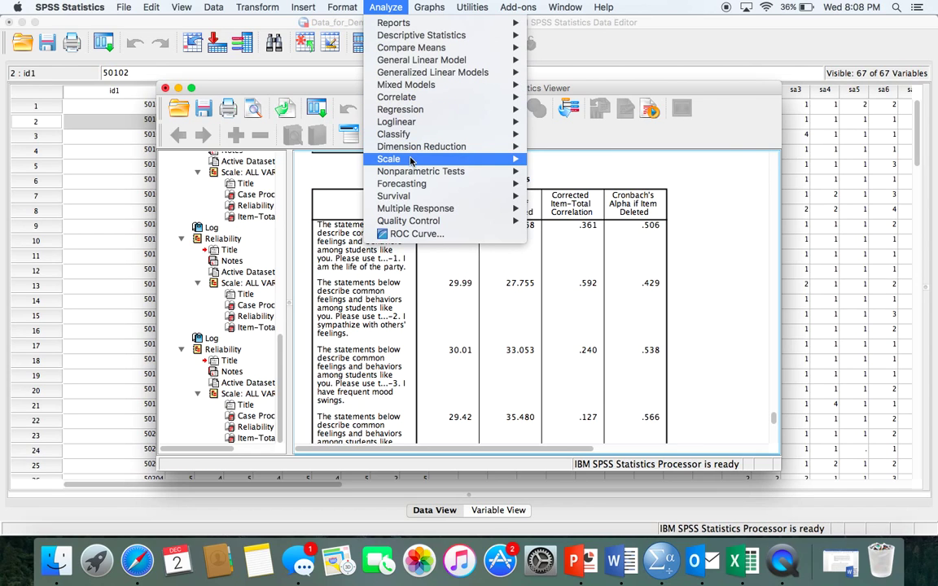
pyautogui.moveTo(410, 159)
pyautogui.click(580, 160)
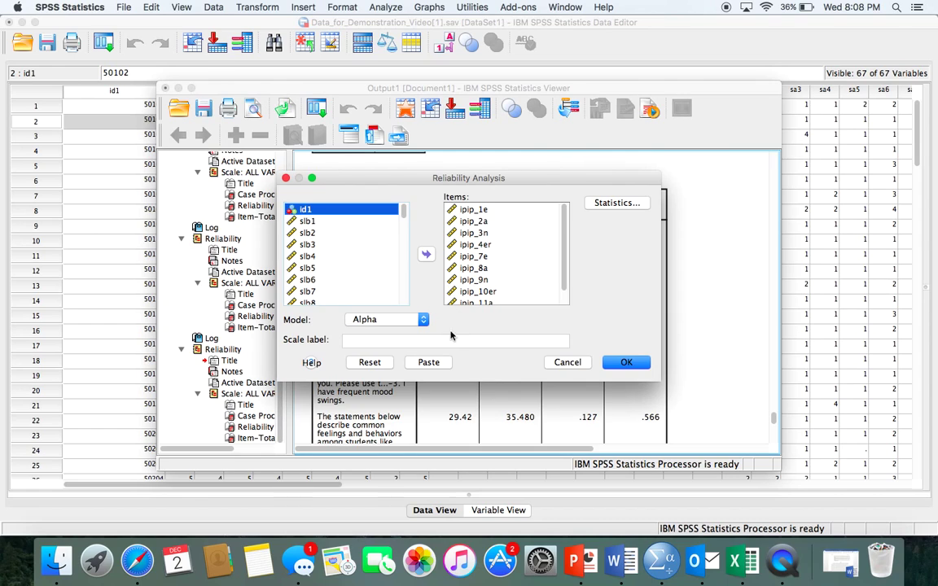
pyautogui.click(480, 245)
pyautogui.click(426, 254)
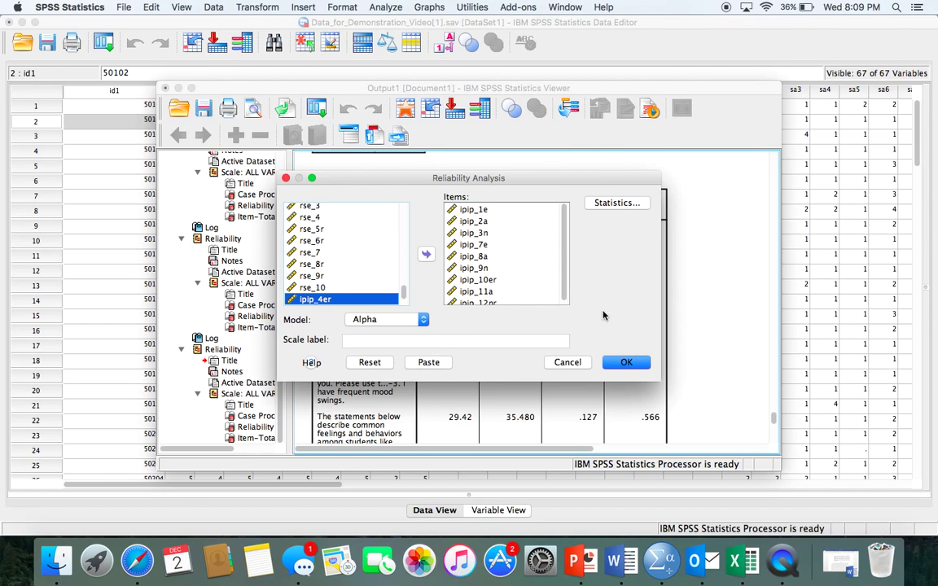
pyautogui.click(626, 362)
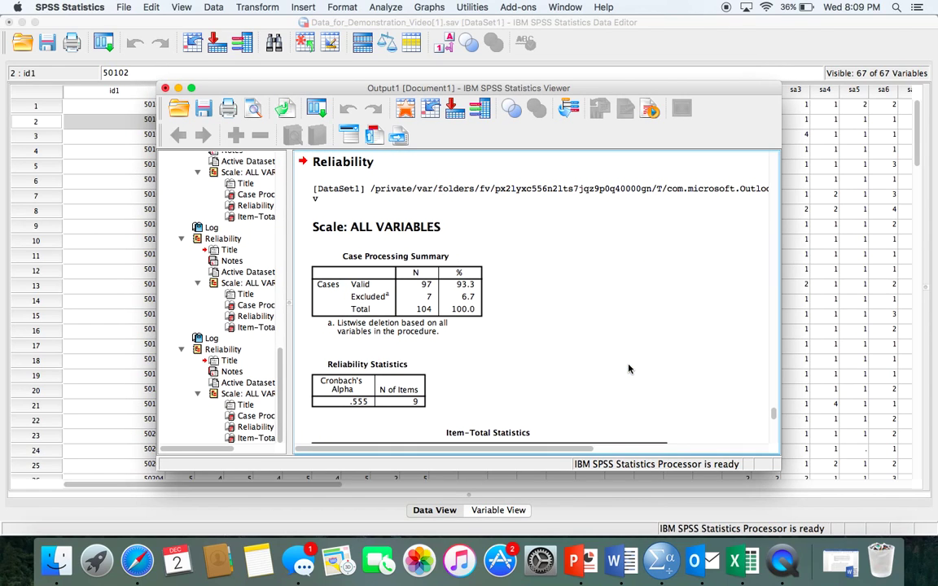
pyautogui.scroll(-10, 628, 369)
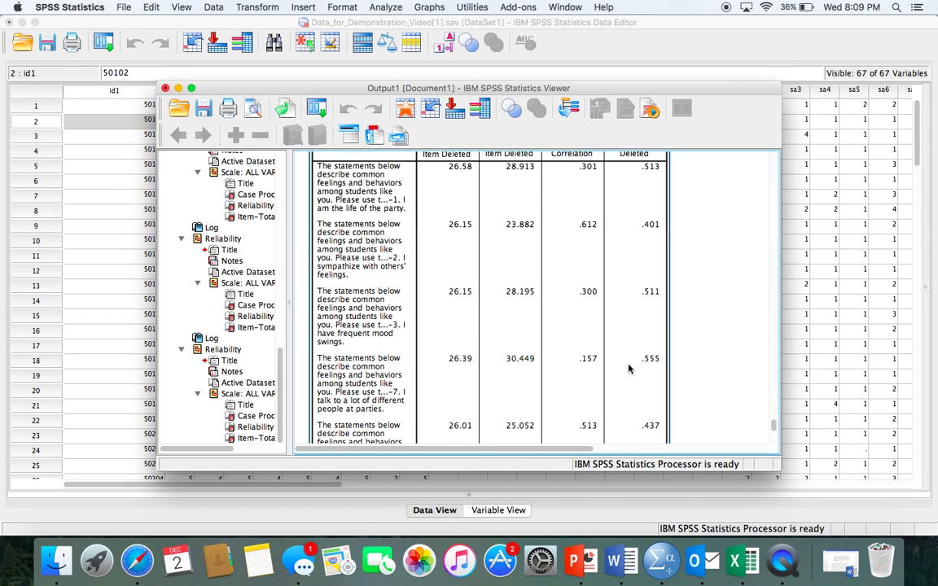
pyautogui.scroll(-5, 628, 369)
pyautogui.scroll(5, 628, 369)
pyautogui.scroll(-18, 630, 364)
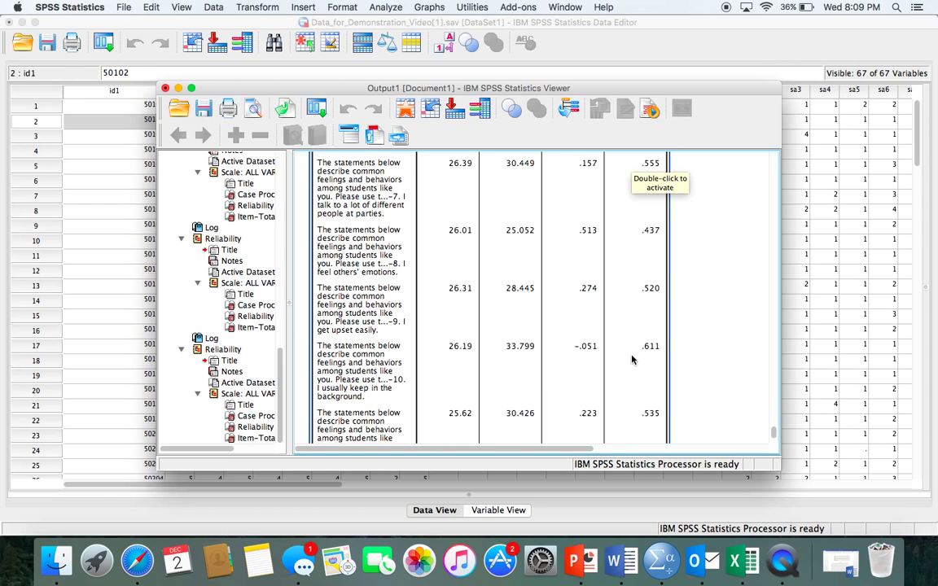
pyautogui.scroll(-2, 632, 359)
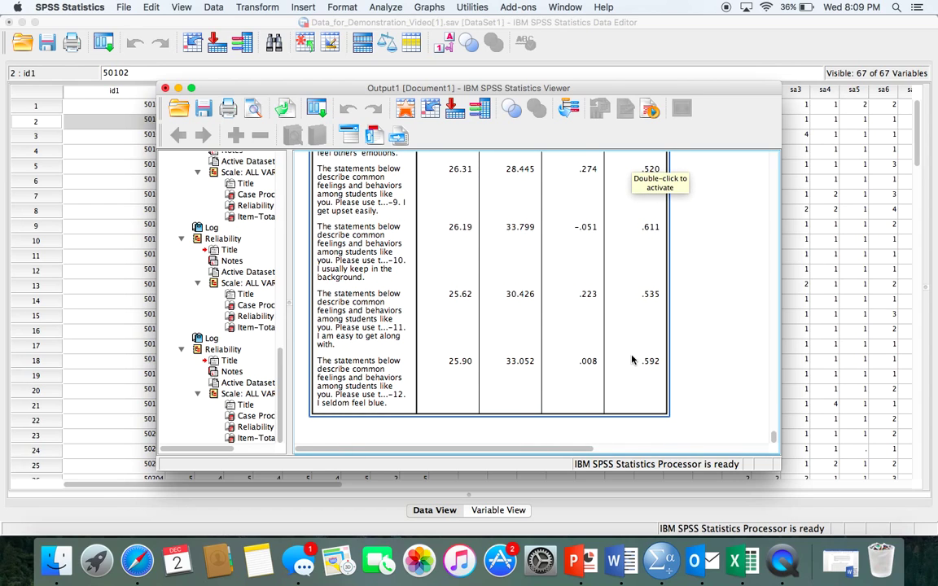
# Step: Remove ipip_12nr from the items, rerun the reliability analysis and review the alpha and item-deleted values
pyautogui.click(387, 7)
pyautogui.moveTo(513, 159)
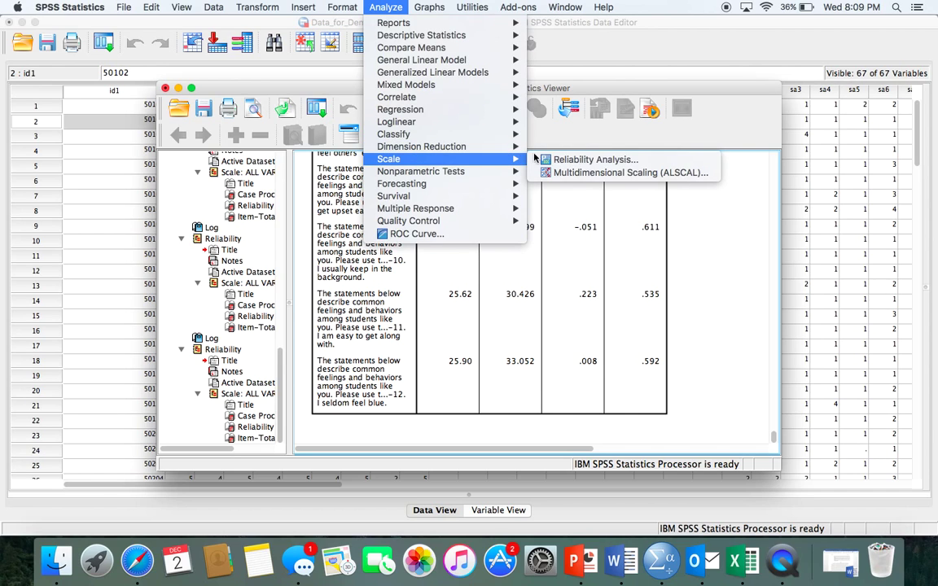
pyautogui.click(570, 160)
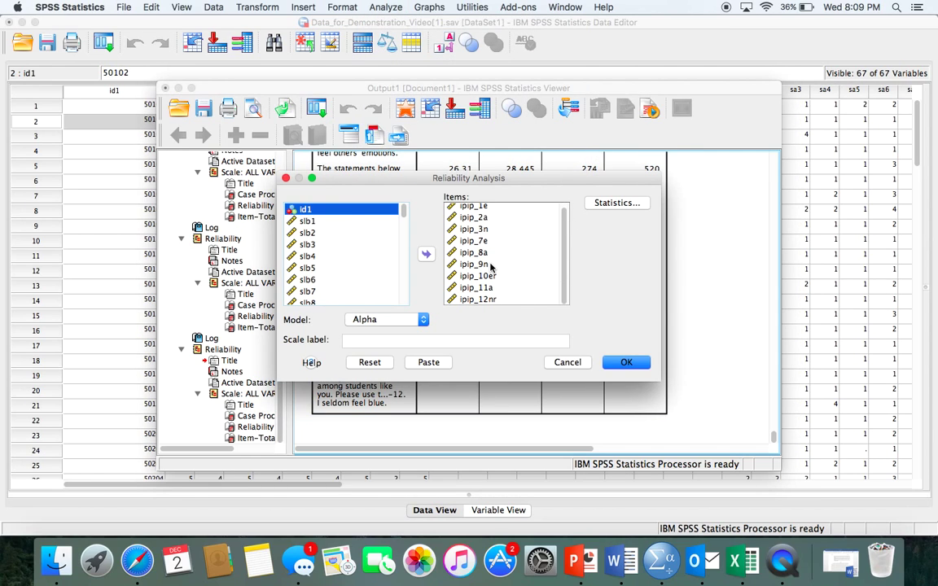
pyautogui.click(479, 298)
pyautogui.click(426, 254)
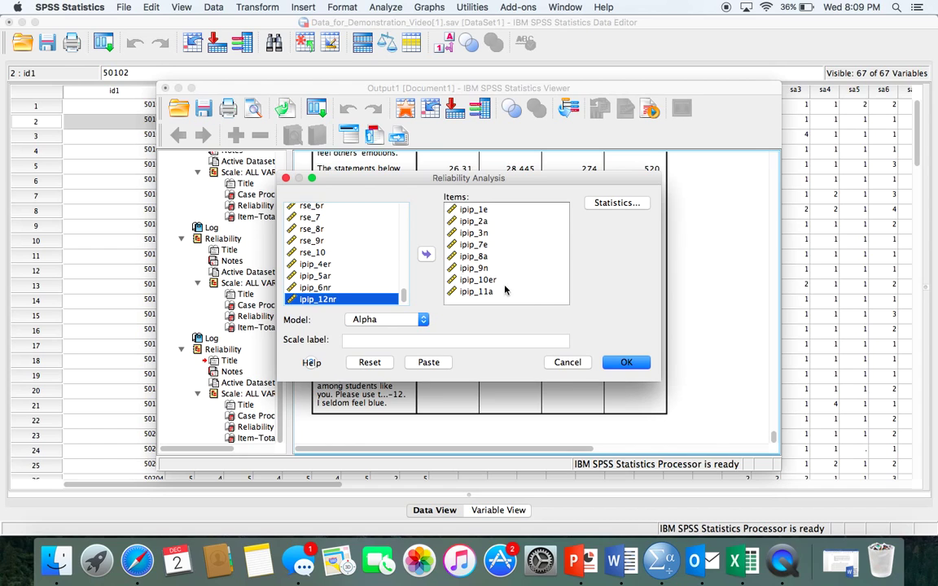
pyautogui.click(625, 361)
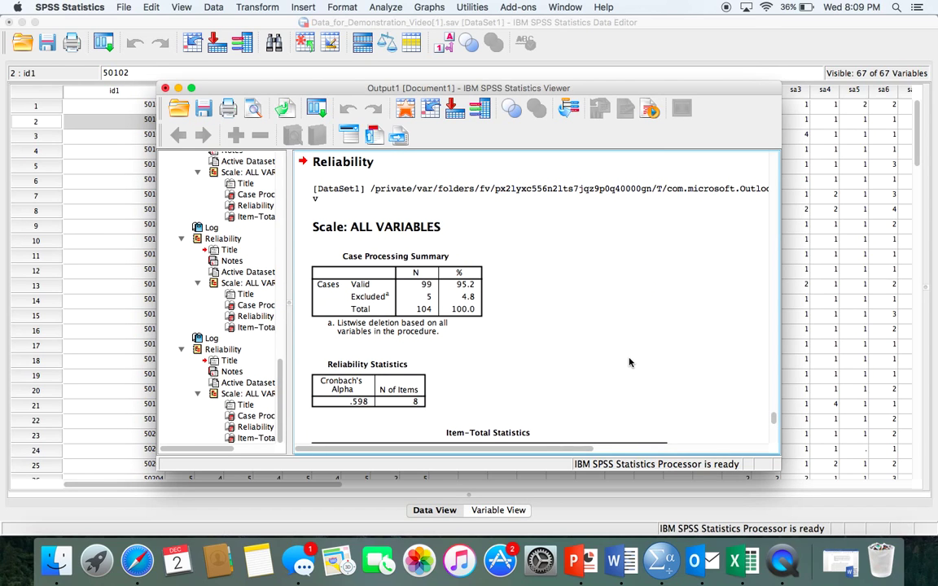
pyautogui.scroll(-10, 629, 361)
pyautogui.scroll(2, 630, 362)
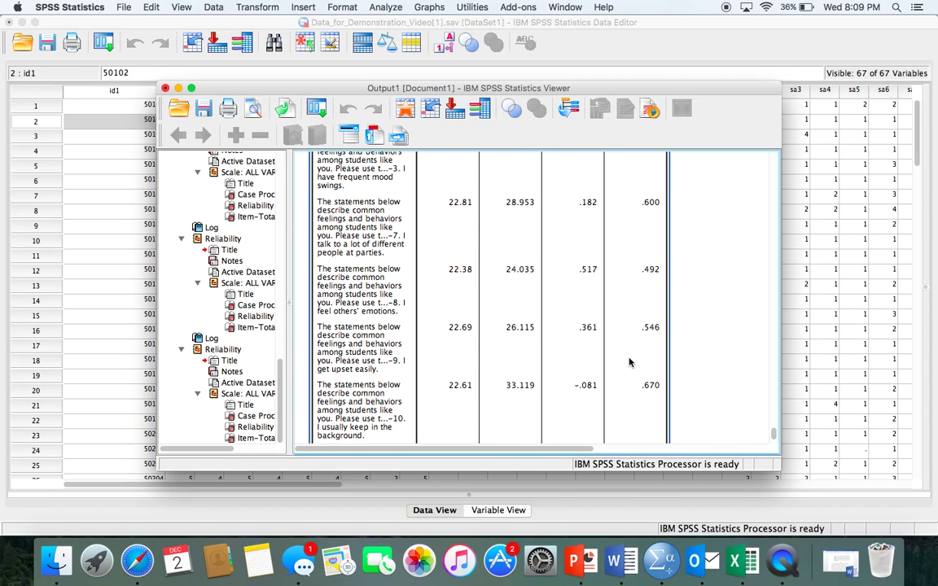
pyautogui.scroll(5, 630, 362)
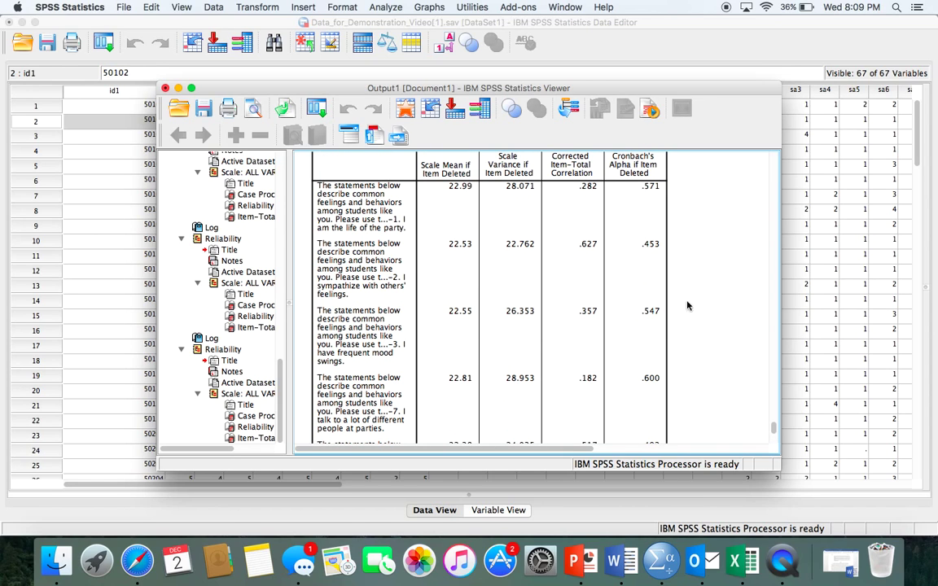
# Step: Take ipip_7e out of the items, rerun the reliability analysis and review the item-total statistics
pyautogui.click(398, 10)
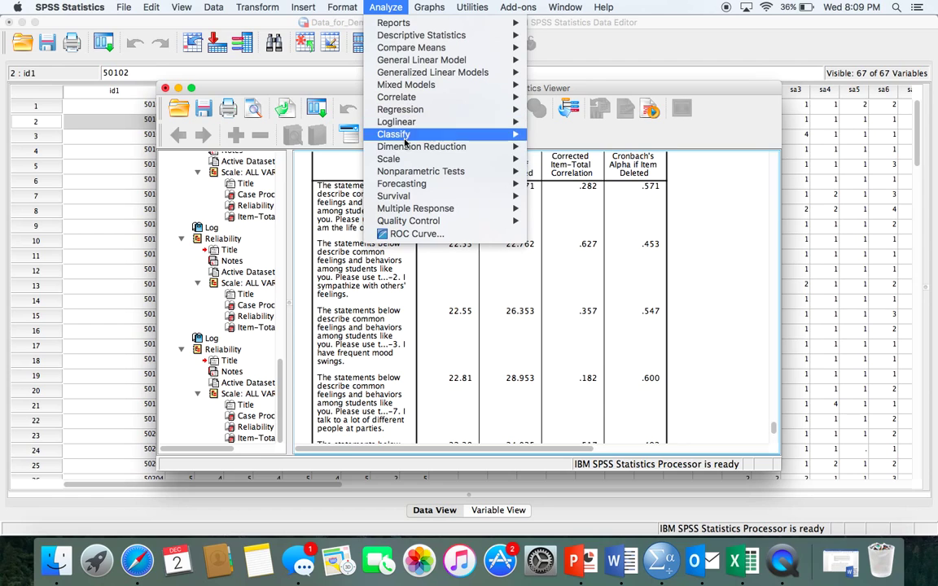
pyautogui.moveTo(517, 159)
pyautogui.click(546, 158)
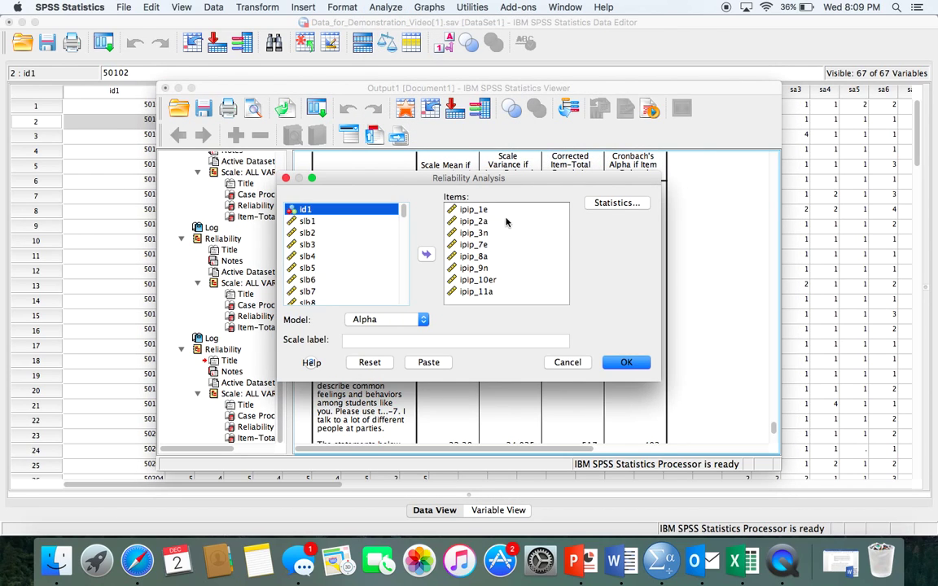
pyautogui.click(469, 244)
pyautogui.click(427, 253)
pyautogui.click(624, 362)
pyautogui.scroll(-10, 633, 369)
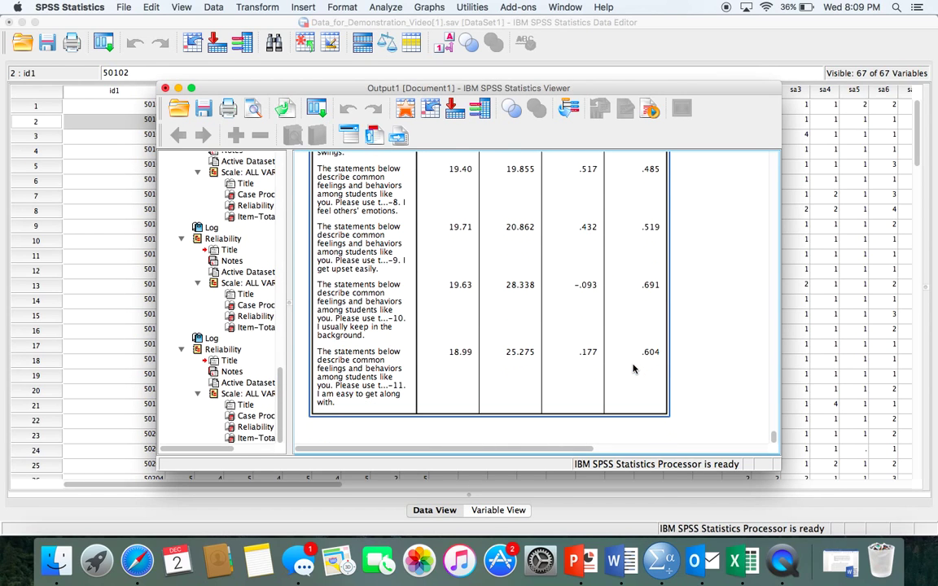
pyautogui.scroll(1, 634, 369)
pyautogui.scroll(2, 634, 369)
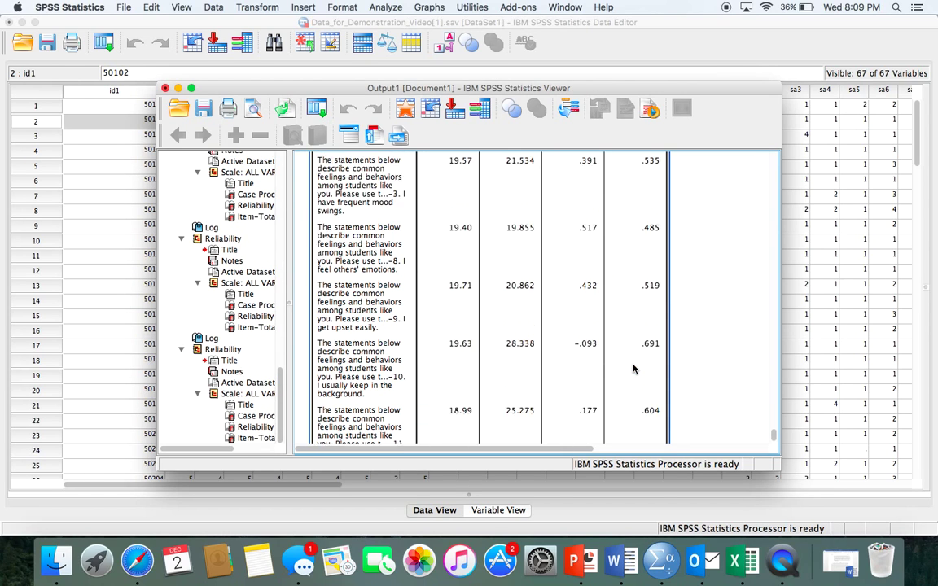
pyautogui.scroll(-2, 634, 369)
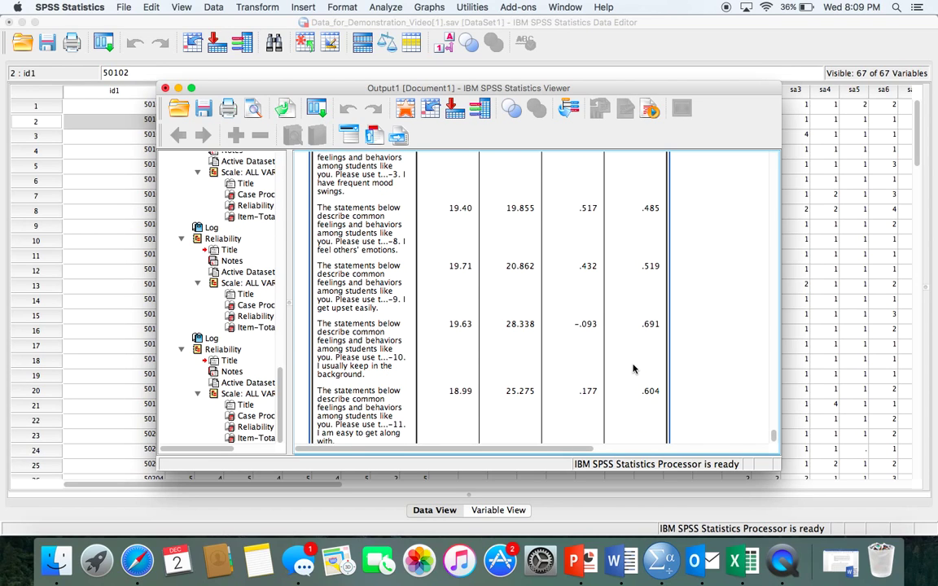
# Step: Rerun the reliability analysis without ipip_11a and check the item-total statistics down to ipip item 10
pyautogui.click(383, 7)
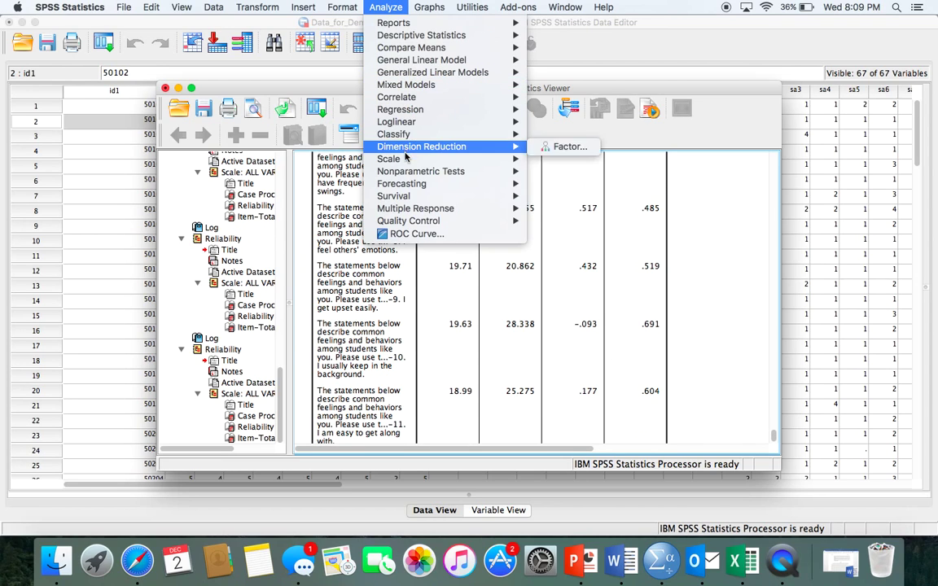
pyautogui.moveTo(456, 159)
pyautogui.click(562, 159)
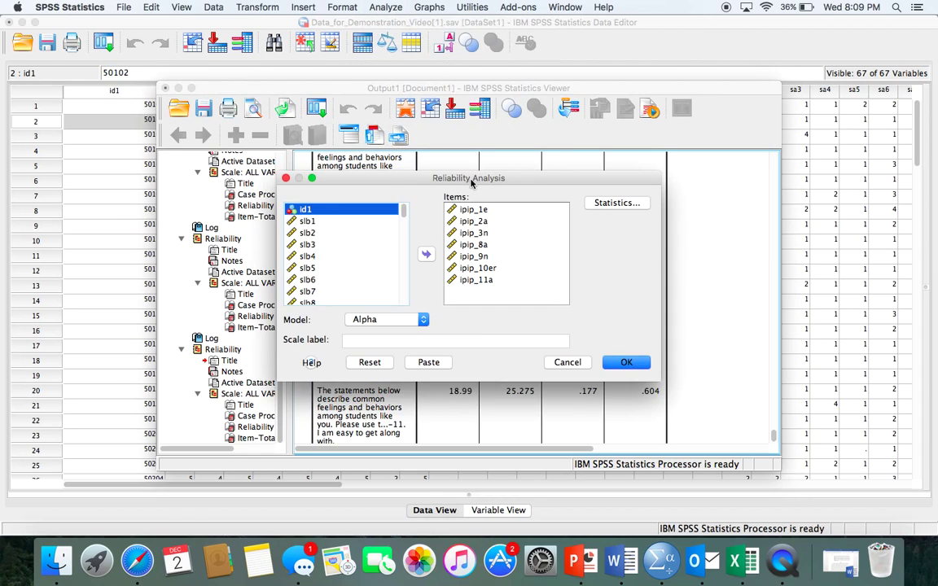
pyautogui.click(426, 254)
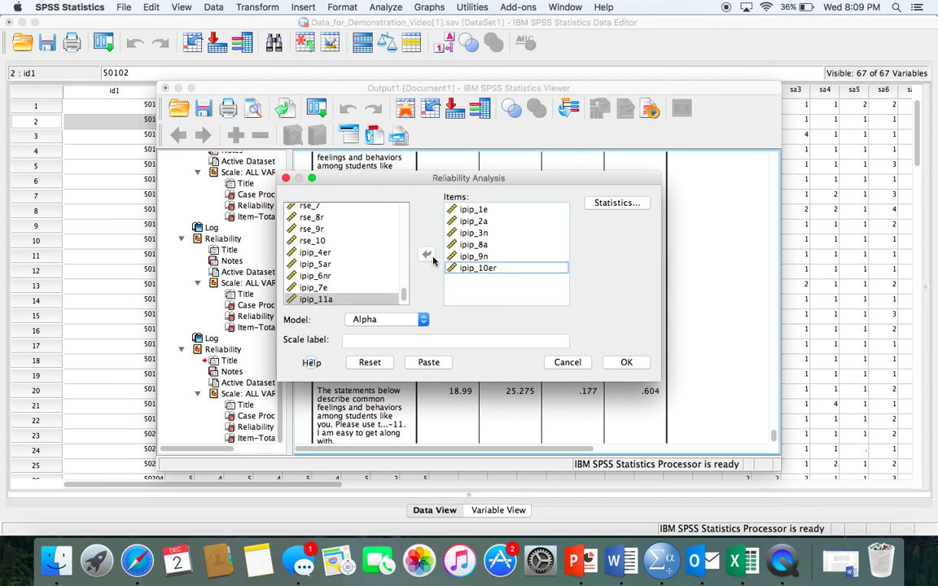
pyautogui.click(626, 362)
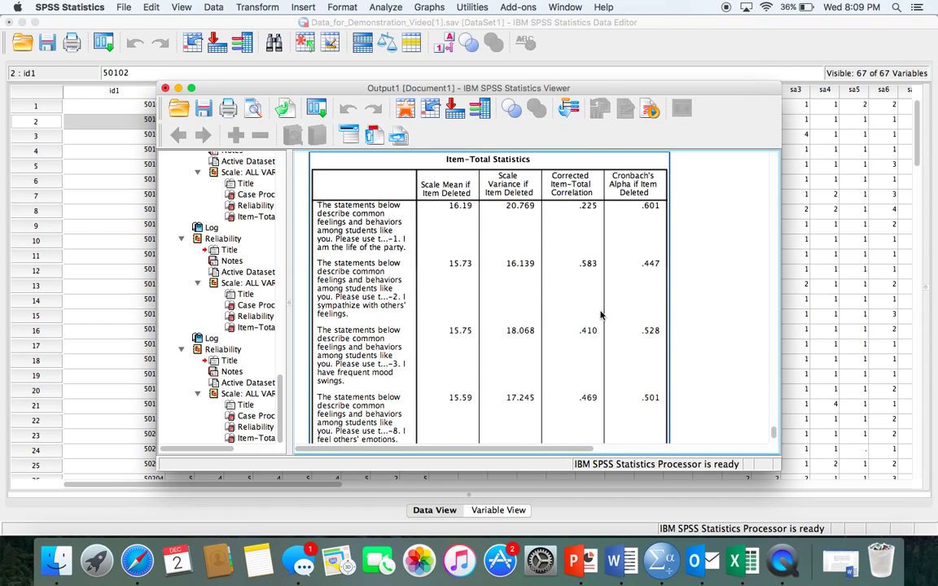
pyautogui.scroll(-5, 598, 326)
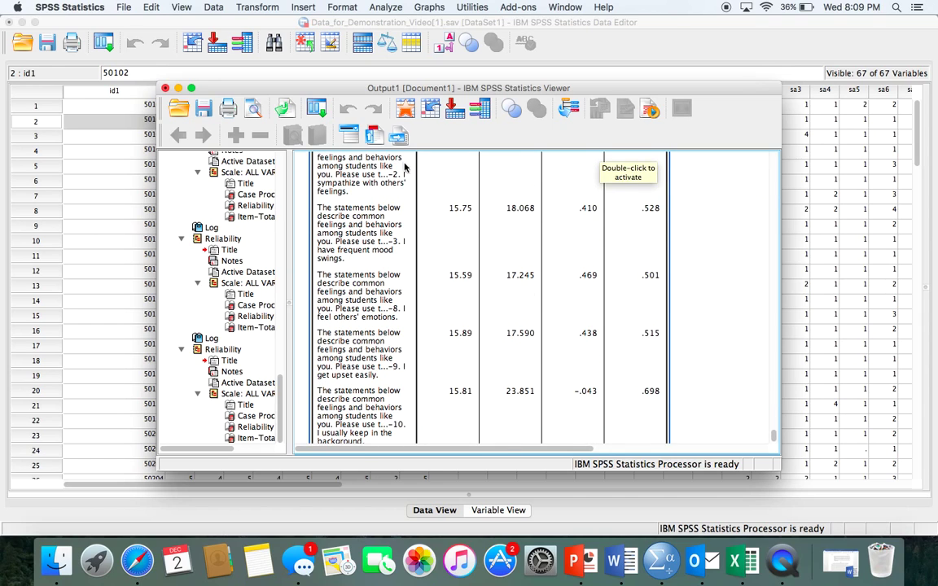
# Step: Remove ipip_10er, keep only the scale-if-item-deleted descriptives, rerun the reliability analysis and review the alpha and item-total statistics
pyautogui.click(385, 6)
pyautogui.moveTo(497, 159)
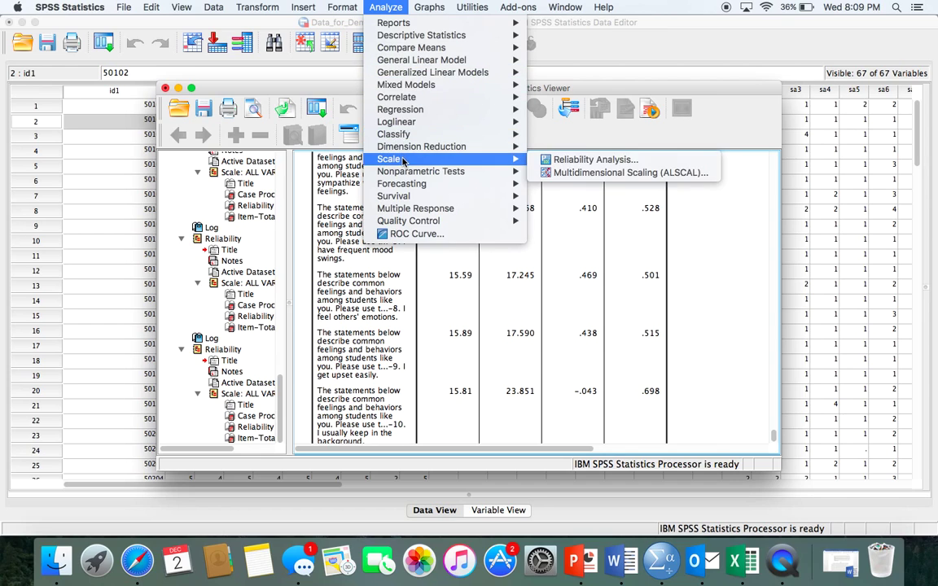
pyautogui.click(557, 158)
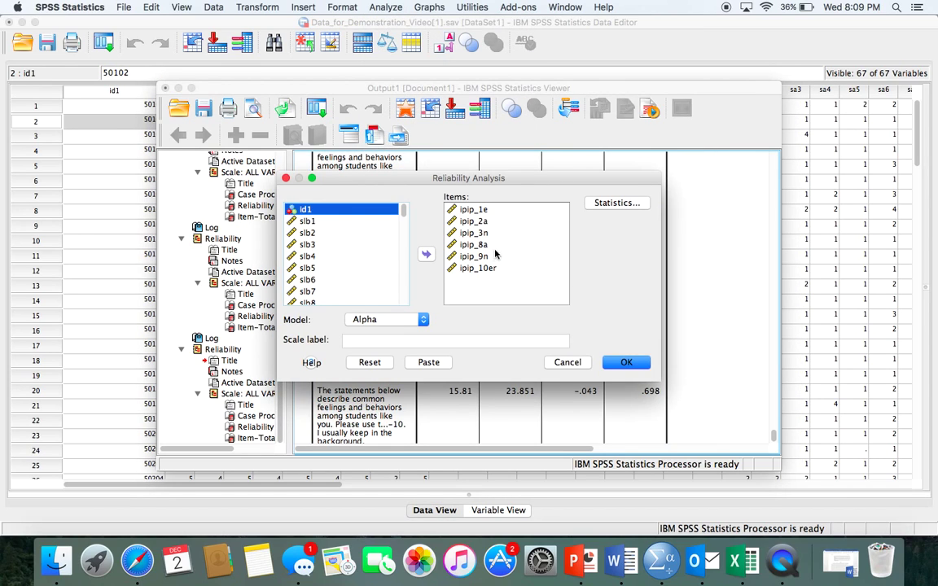
pyautogui.click(477, 268)
pyautogui.click(425, 254)
pyautogui.click(623, 203)
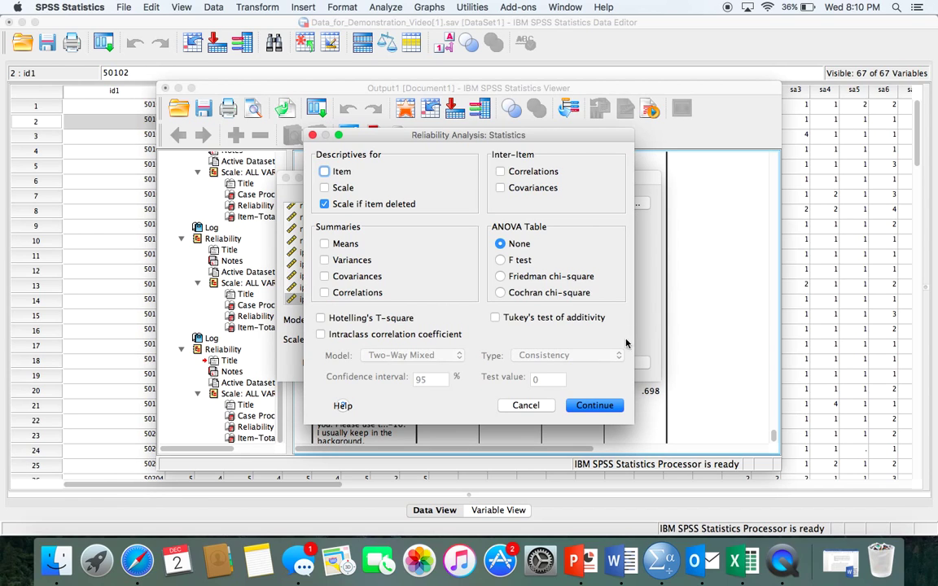
pyautogui.click(593, 405)
pyautogui.click(626, 360)
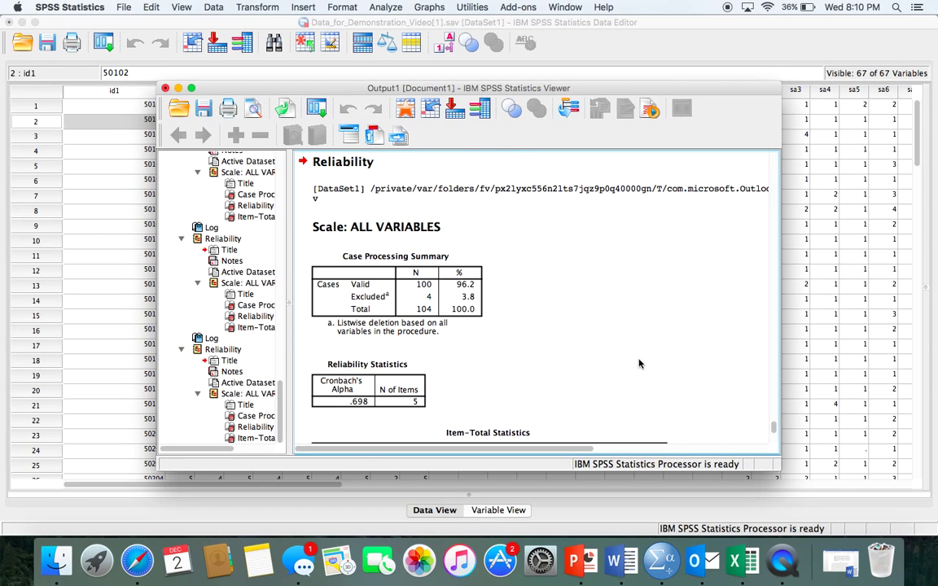
pyautogui.scroll(3, 640, 363)
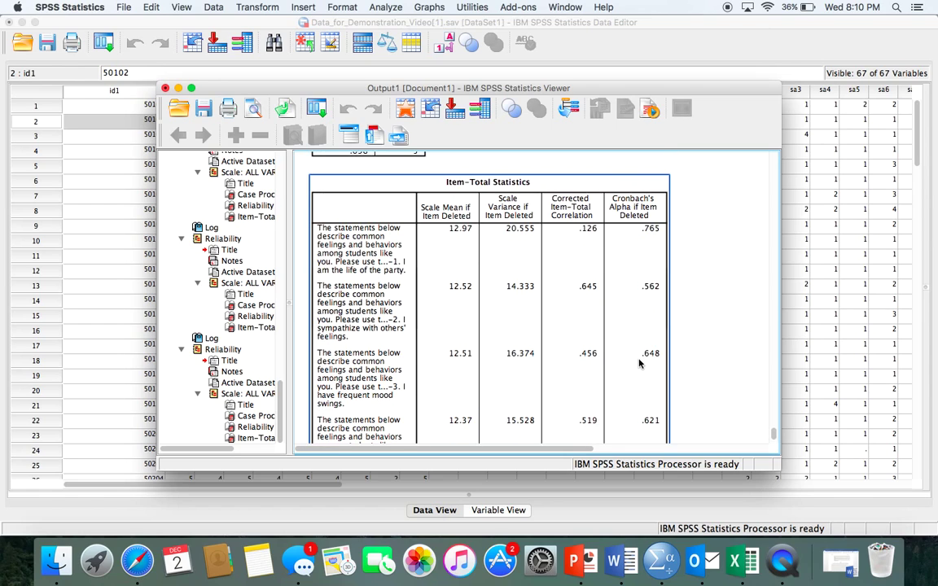
pyautogui.scroll(2, 640, 363)
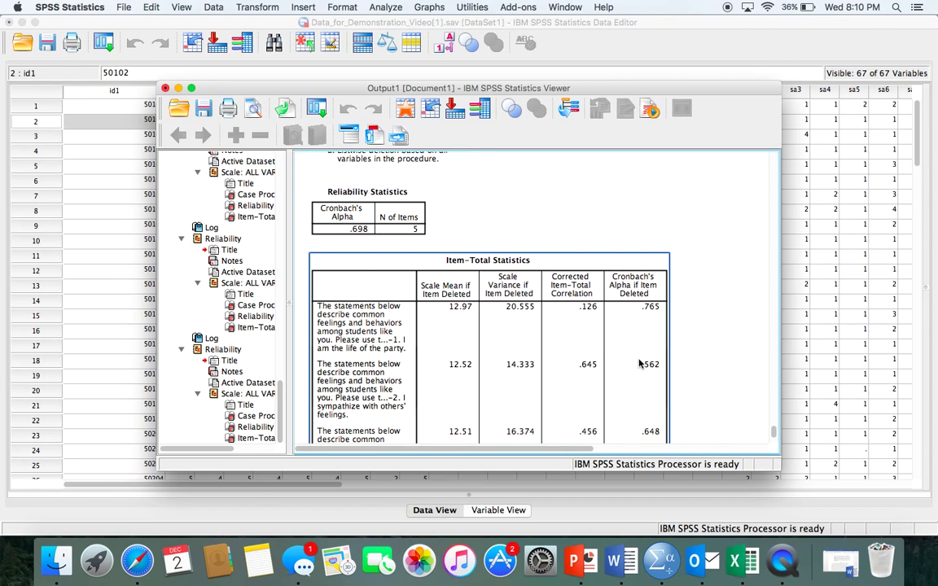
# Step: Rerun the reliability analysis with ipip_1e removed, keeping ipip_2a, ipip_3n, ipip_8a and ipip_9n
pyautogui.click(386, 8)
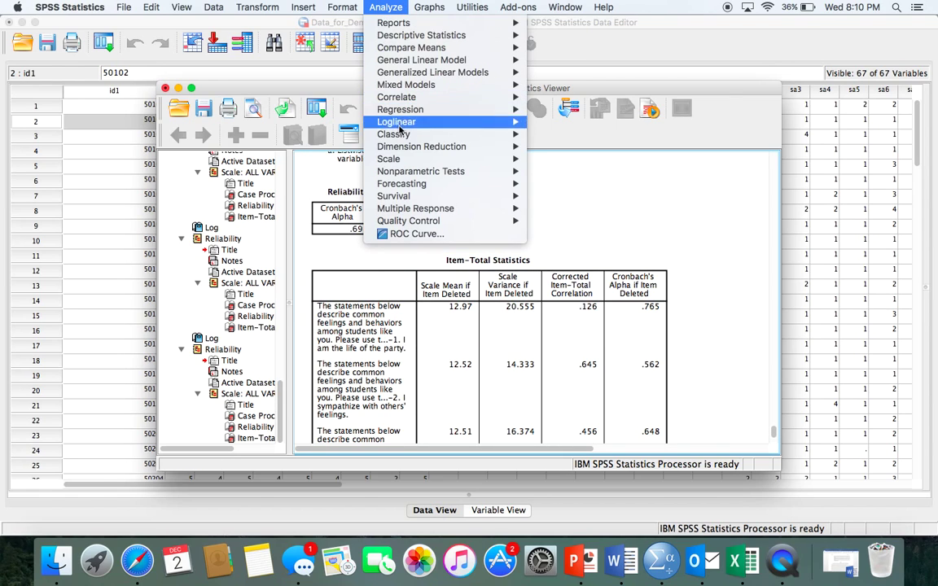
pyautogui.moveTo(444, 159)
pyautogui.click(604, 159)
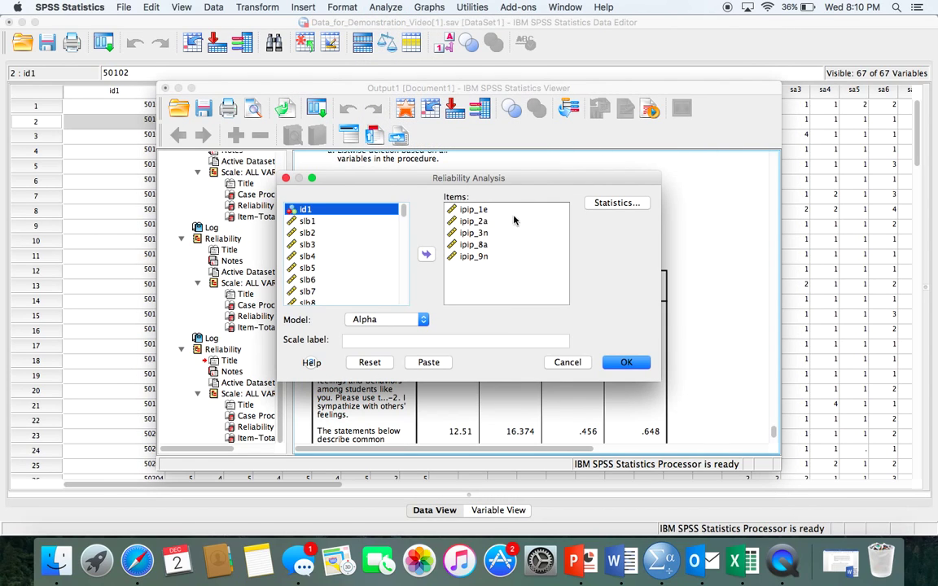
pyautogui.click(476, 210)
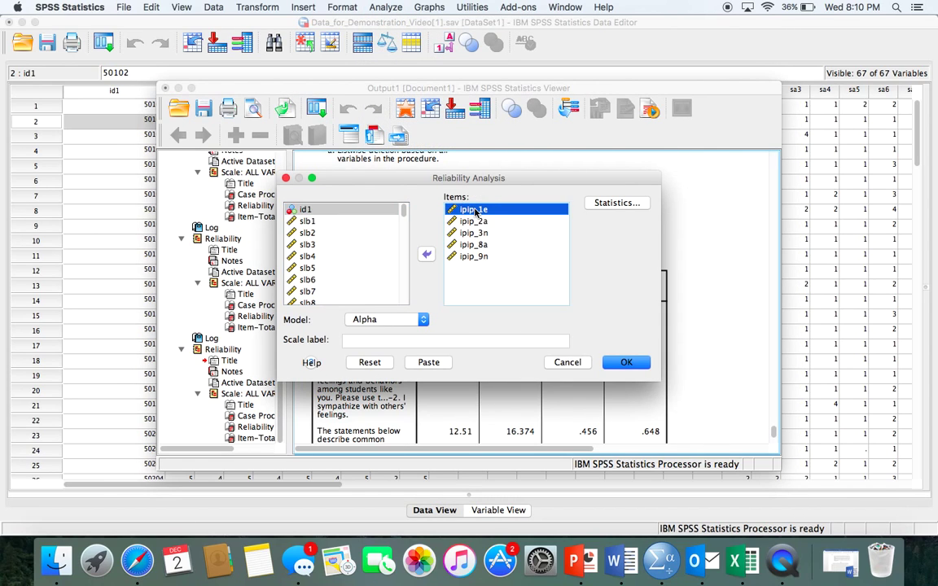
pyautogui.click(425, 254)
pyautogui.click(627, 363)
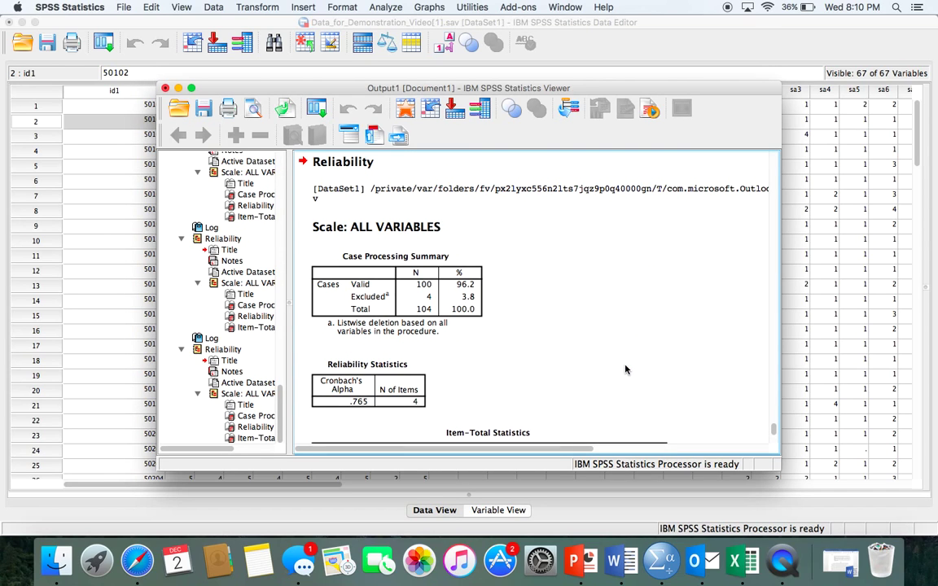
# Step: Compare the Cronbach's alpha of the four-item ipip scale with the alpha-if-item-deleted value of each remaining item
pyautogui.scroll(-8, 625, 370)
pyautogui.scroll(5, 625, 369)
pyautogui.scroll(-3, 625, 370)
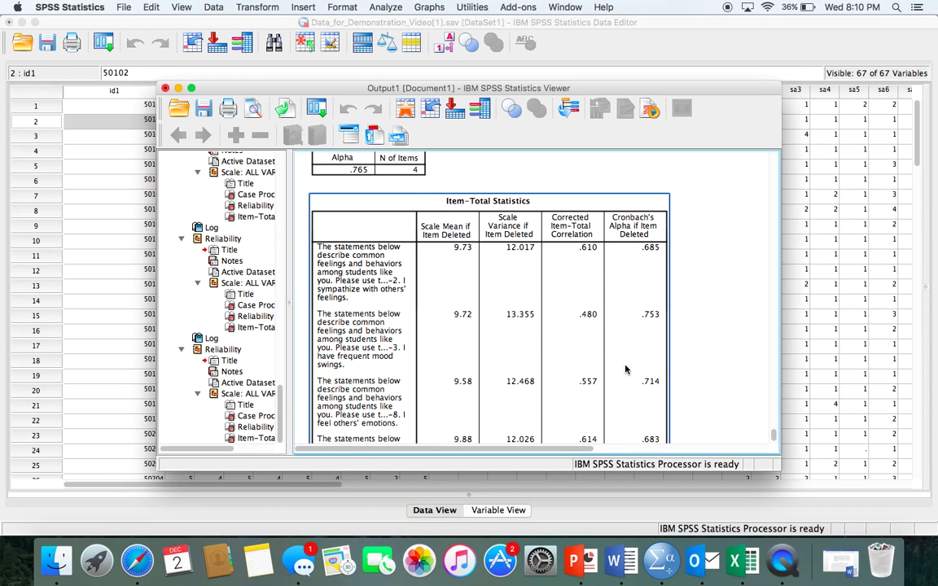
pyautogui.scroll(3, 625, 369)
pyautogui.scroll(-5, 625, 370)
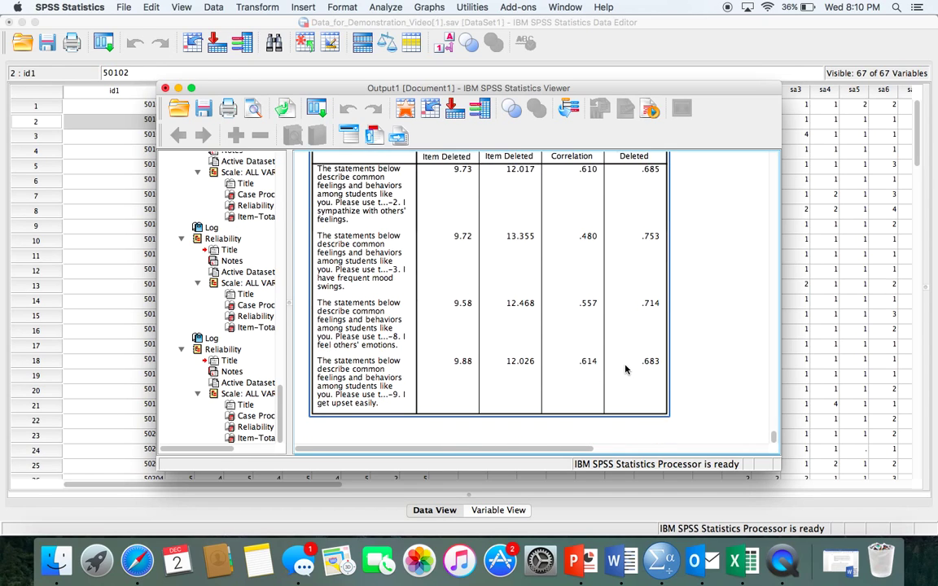
pyautogui.scroll(2, 625, 370)
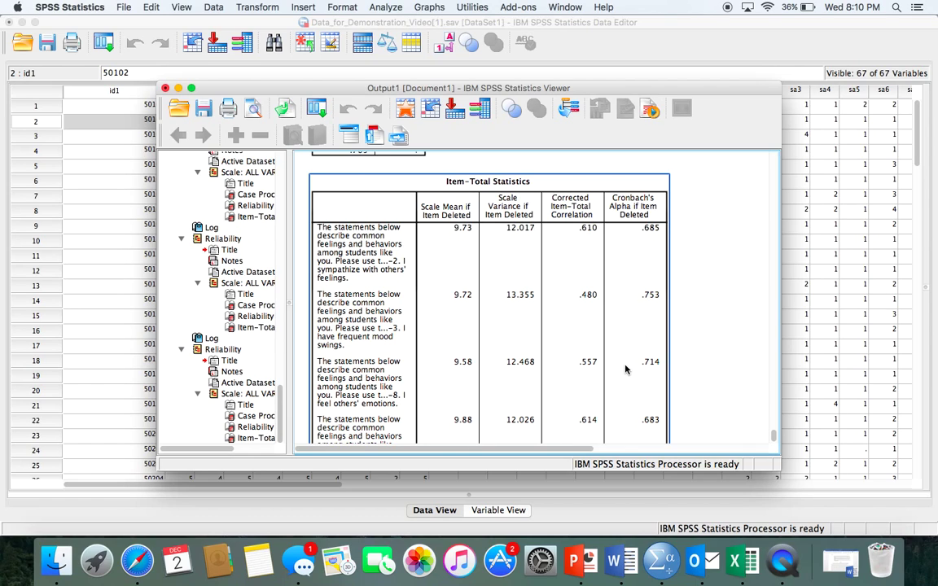
pyautogui.scroll(2, 625, 370)
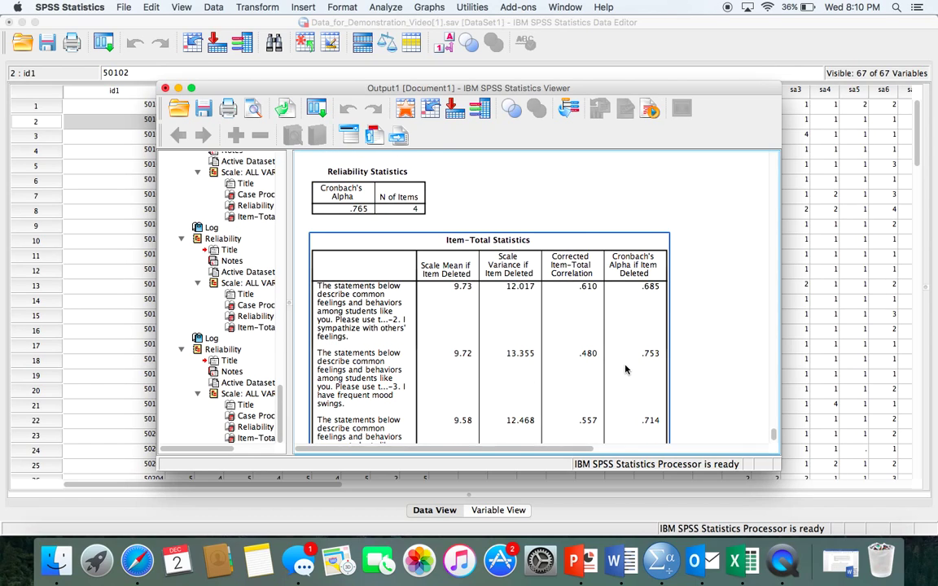
pyautogui.scroll(-1, 625, 369)
pyautogui.scroll(2, 626, 370)
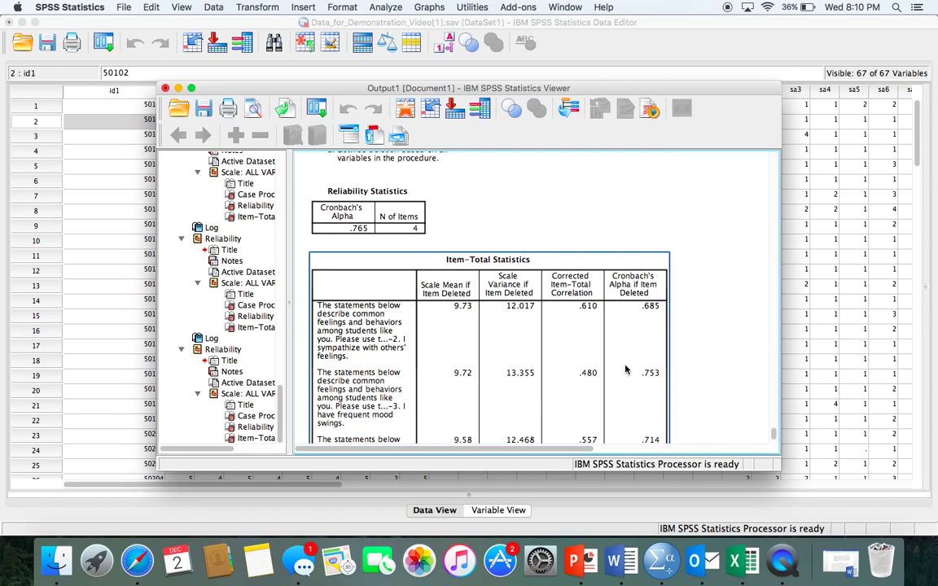
pyautogui.scroll(-5, 625, 369)
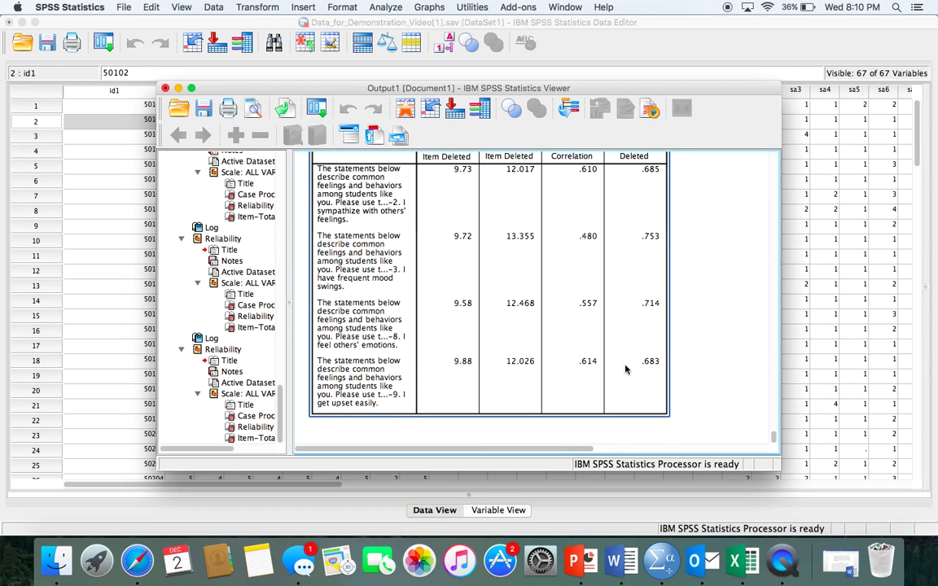
pyautogui.scroll(3, 625, 369)
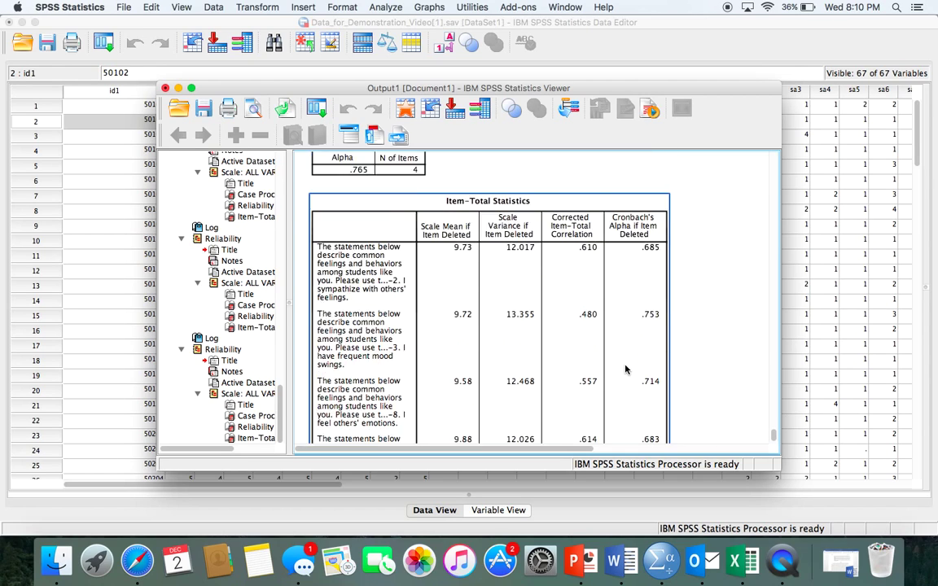
pyautogui.scroll(-3, 548, 310)
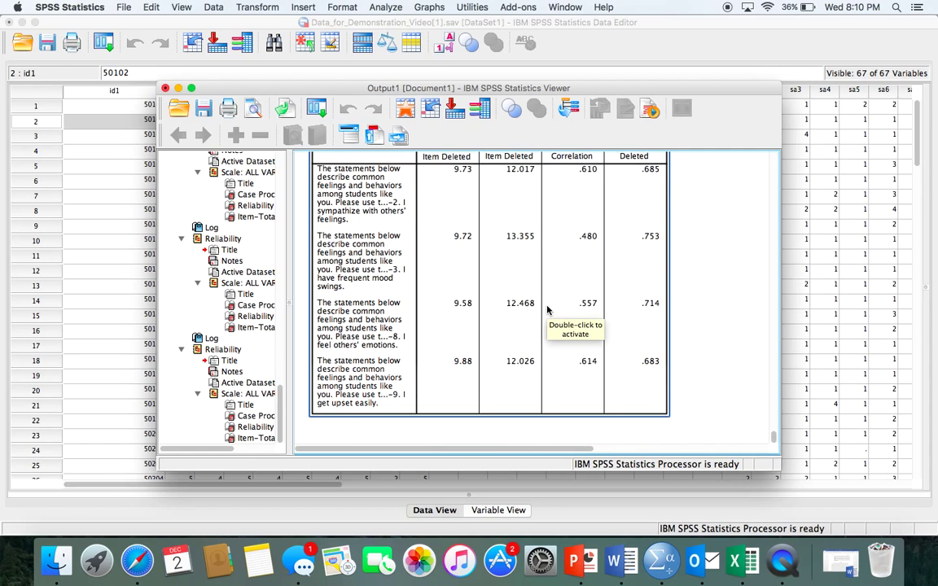
pyautogui.scroll(3, 548, 310)
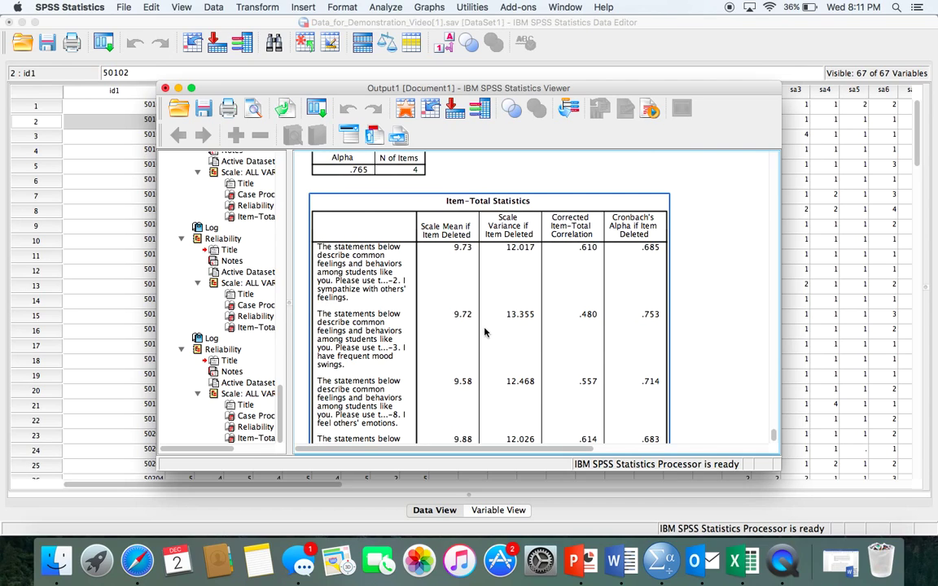
# Step: Review the item-total statistics of the four remaining ipip items and return to the dataset's rse and ipip columns
pyautogui.scroll(-2, 405, 308)
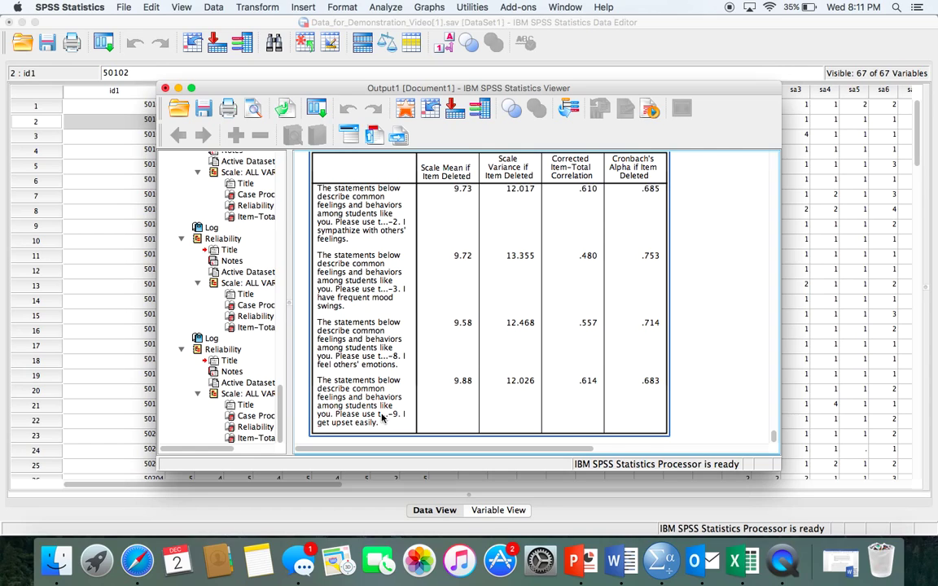
pyautogui.scroll(5, 381, 417)
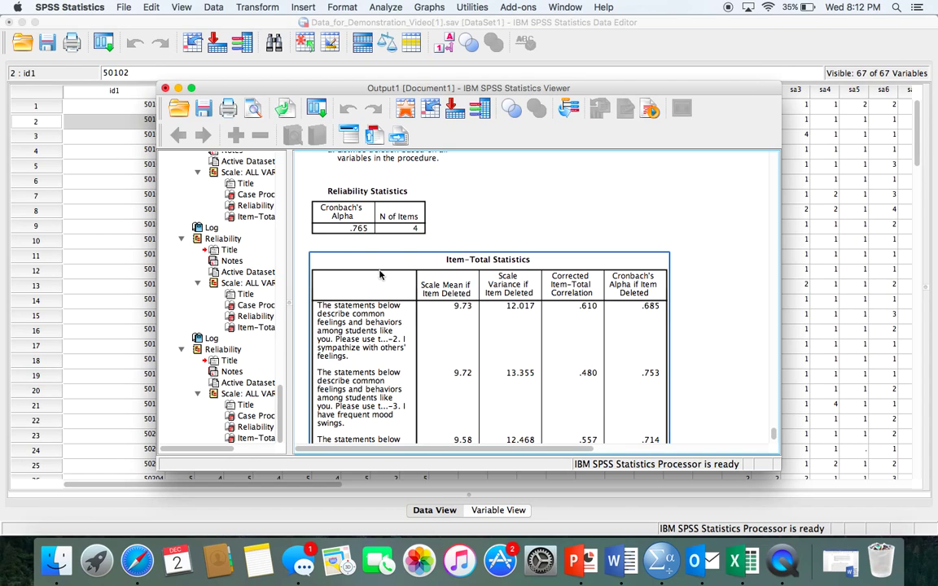
pyautogui.click(237, 23)
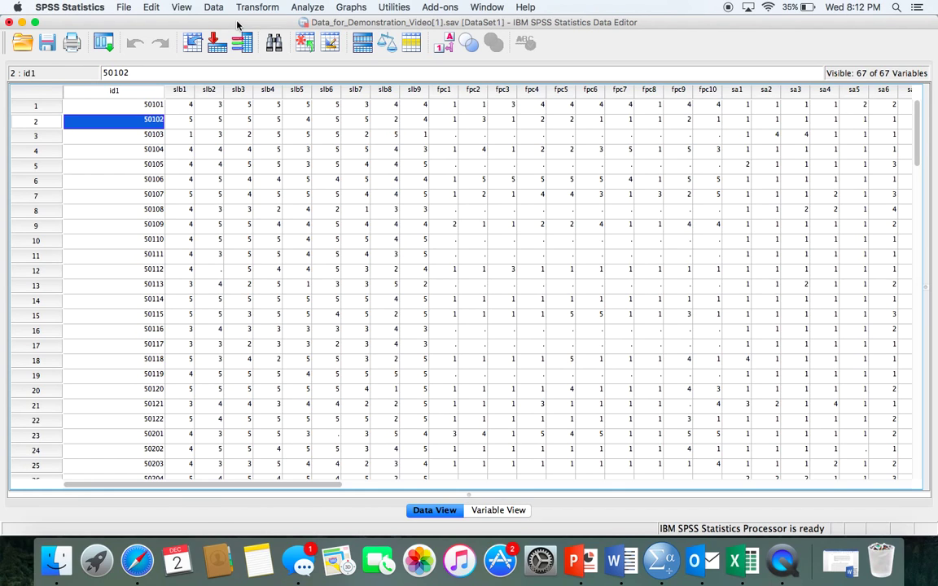
pyautogui.hscroll(15, 446, 168)
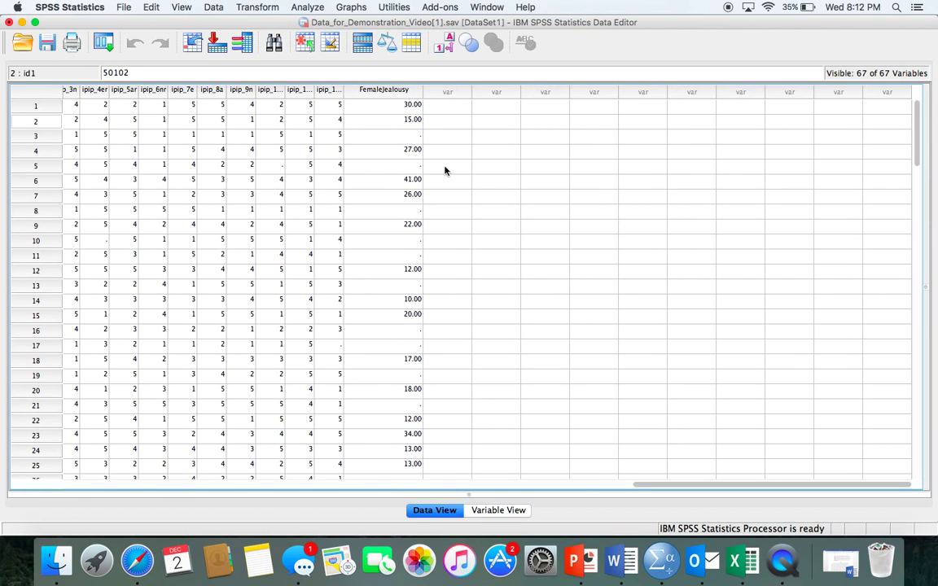
pyautogui.hscroll(-8, 446, 168)
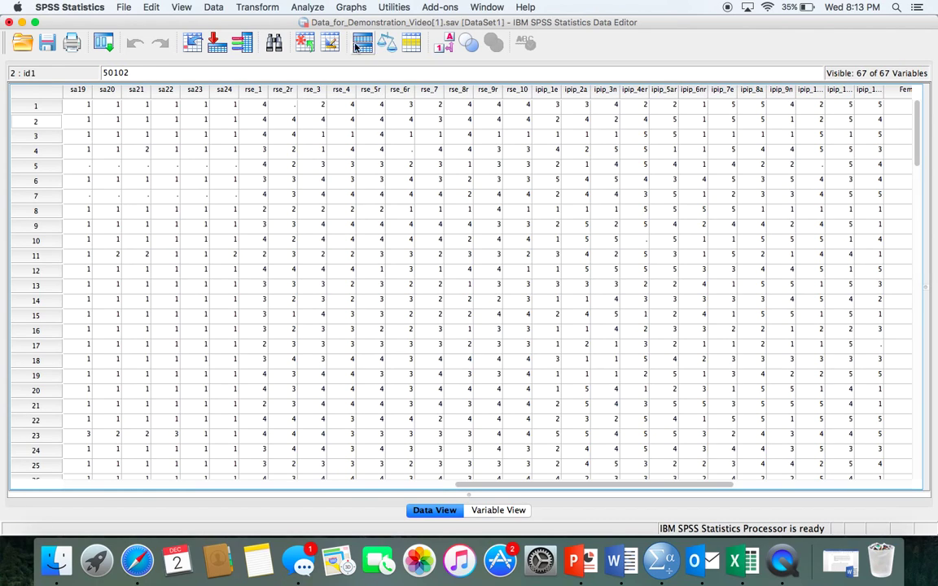
# Step: Start a Recode into Same Variables and show the source variables by name instead of by label
pyautogui.click(252, 10)
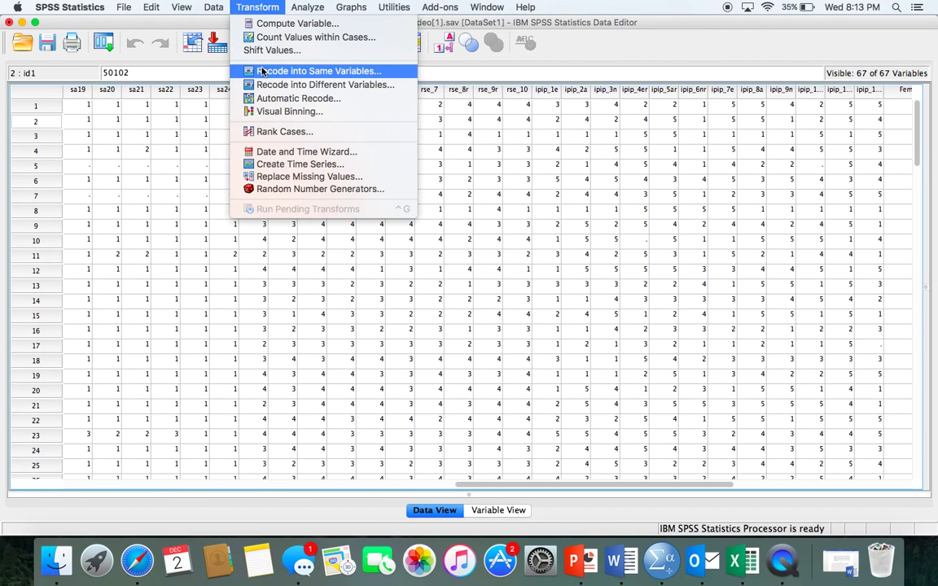
pyautogui.click(262, 72)
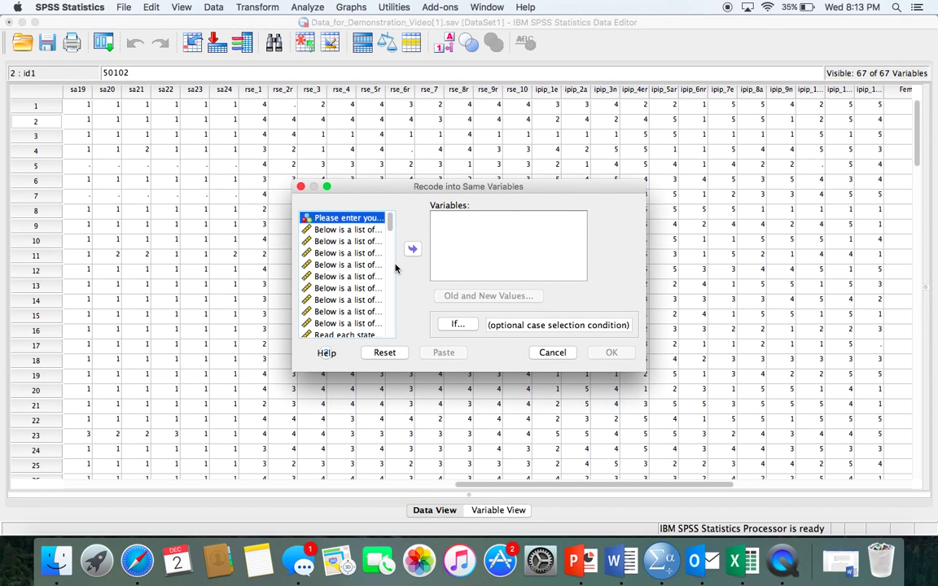
pyautogui.rightClick(310, 254)
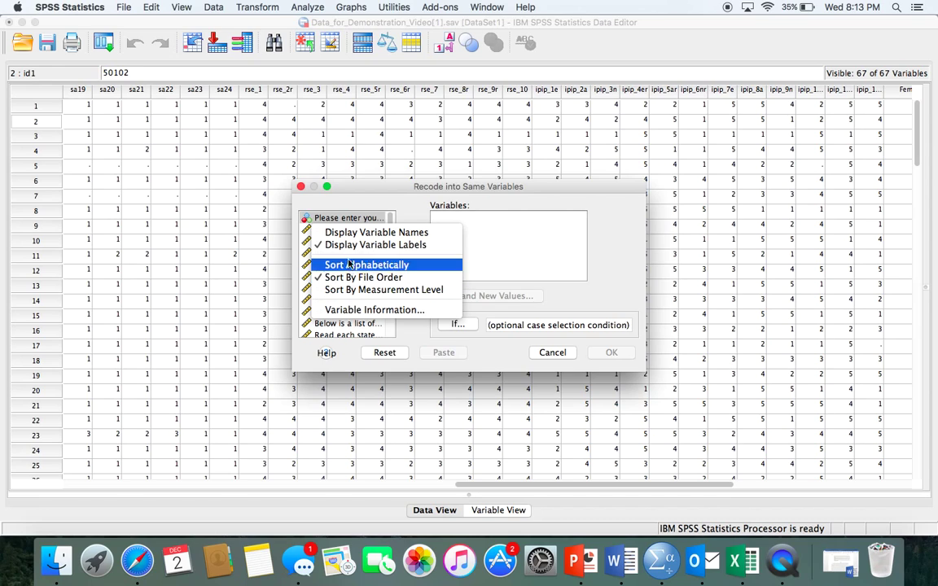
pyautogui.click(359, 232)
# Step: Add the reverse-worded items rse_2r, rse_5r, rse_6r, rse_8r and rse_9r to the variables being recoded
pyautogui.scroll(-5, 352, 280)
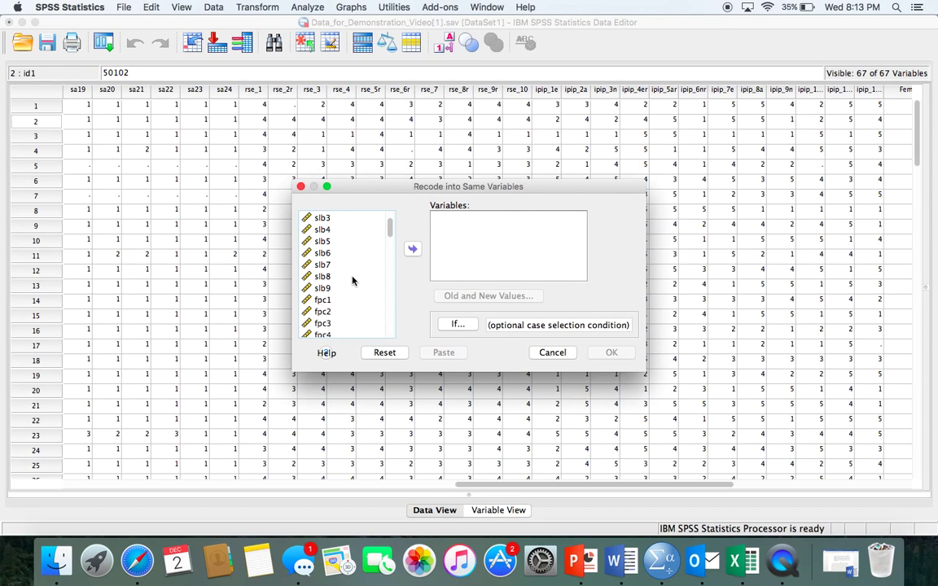
pyautogui.scroll(-8, 351, 280)
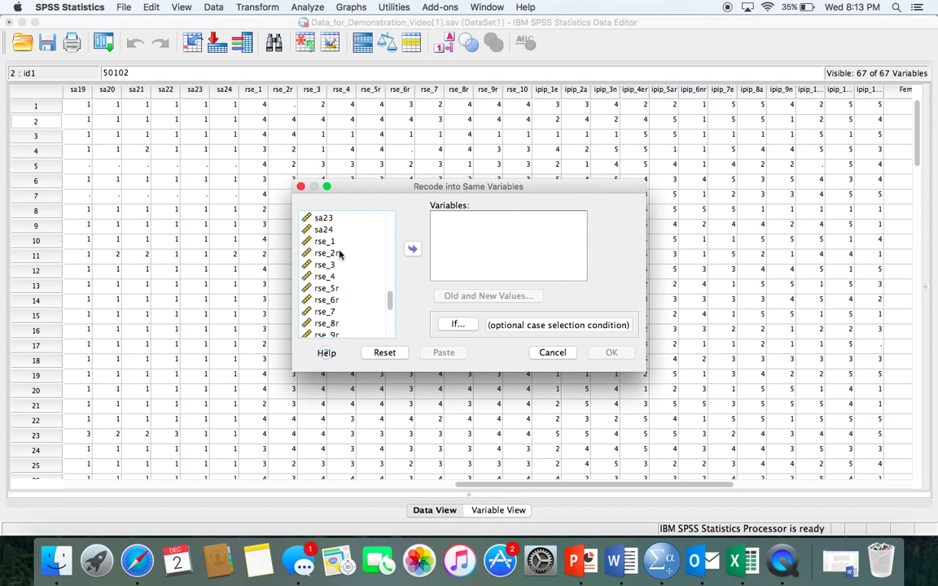
pyautogui.click(339, 264)
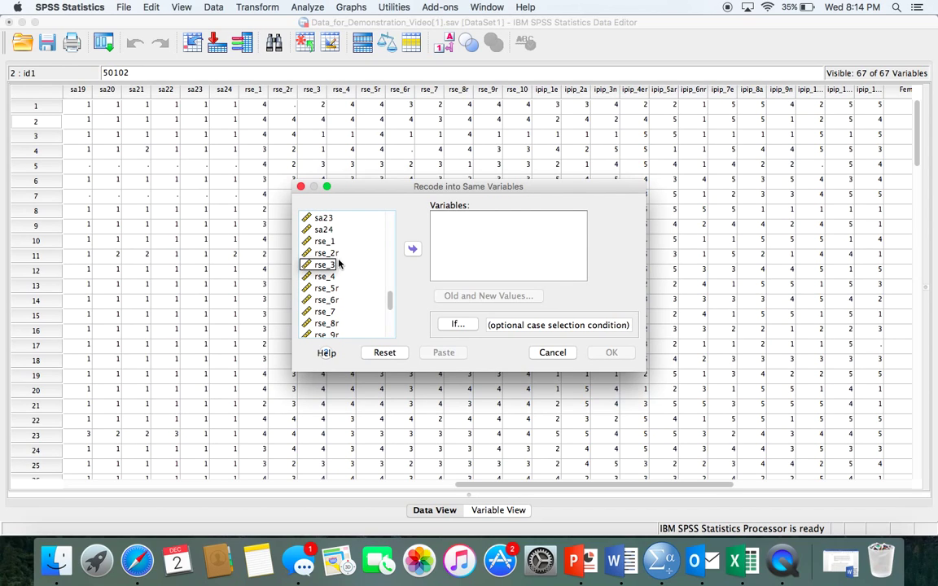
pyautogui.click(329, 253)
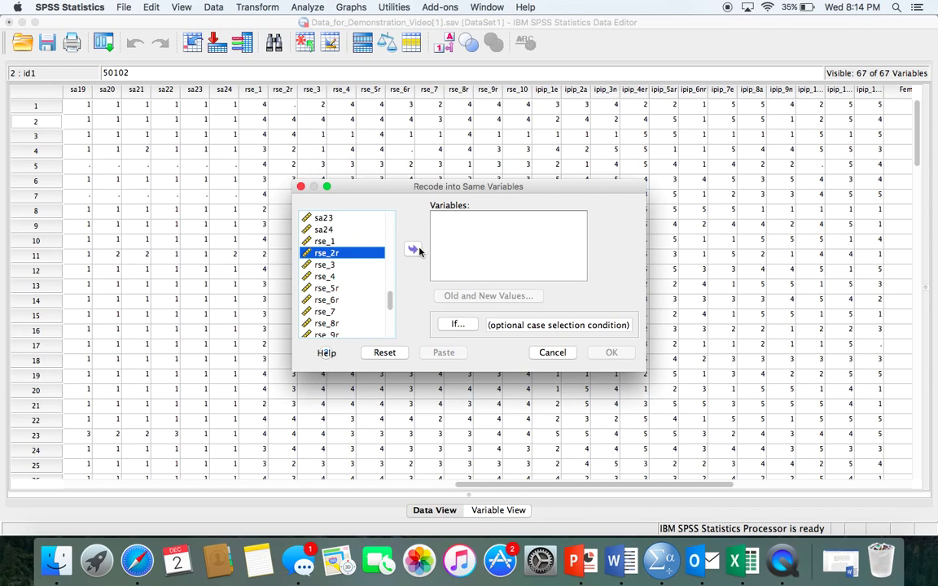
pyautogui.click(416, 250)
pyautogui.click(330, 276)
pyautogui.click(414, 249)
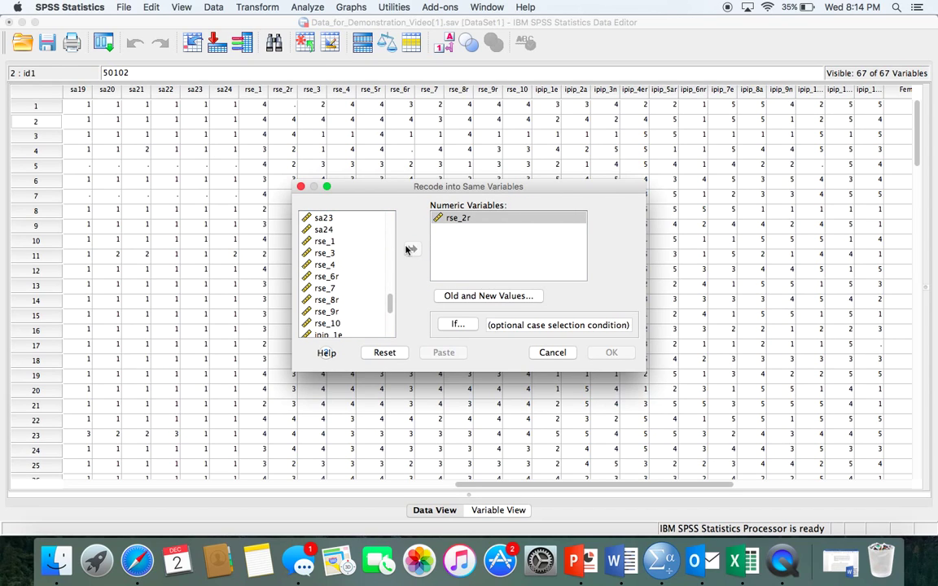
pyautogui.click(325, 276)
pyautogui.click(413, 249)
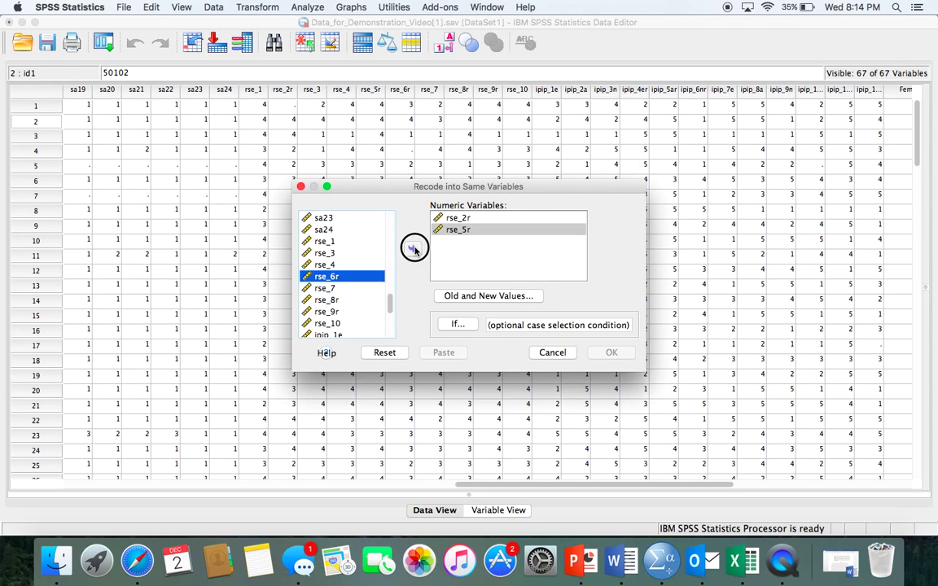
pyautogui.click(324, 288)
pyautogui.click(413, 248)
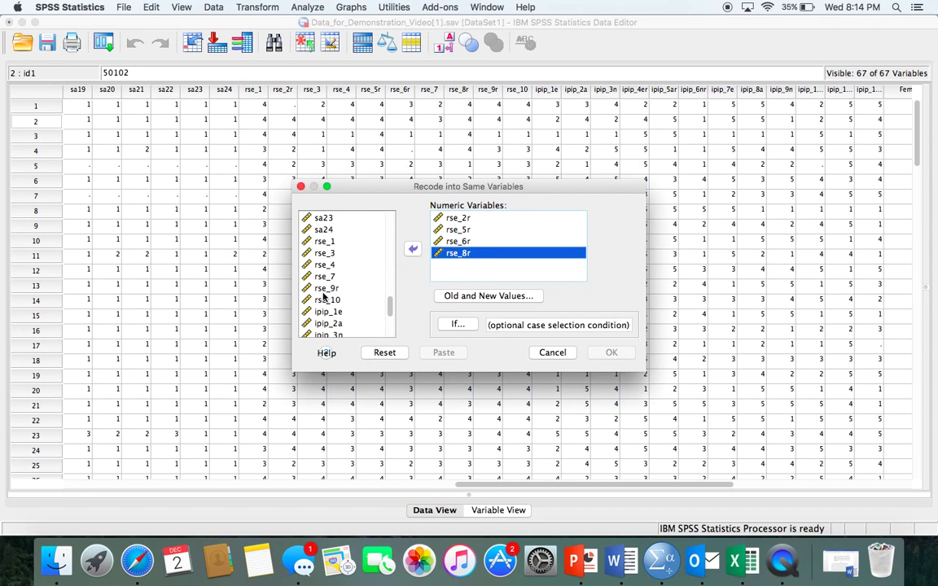
pyautogui.click(326, 289)
pyautogui.click(415, 250)
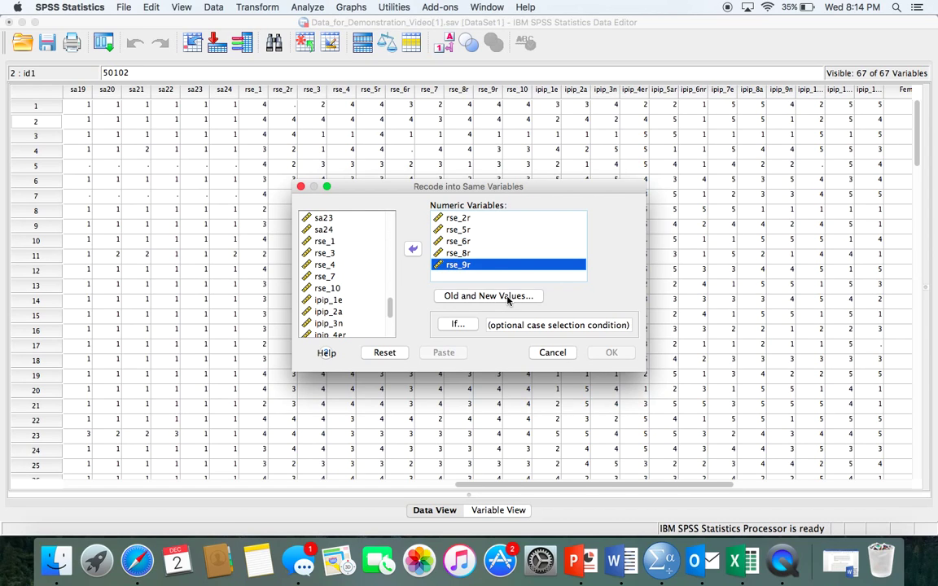
# Step: Check the variable information of rse_9r for its item wording and value labels
pyautogui.click(458, 220)
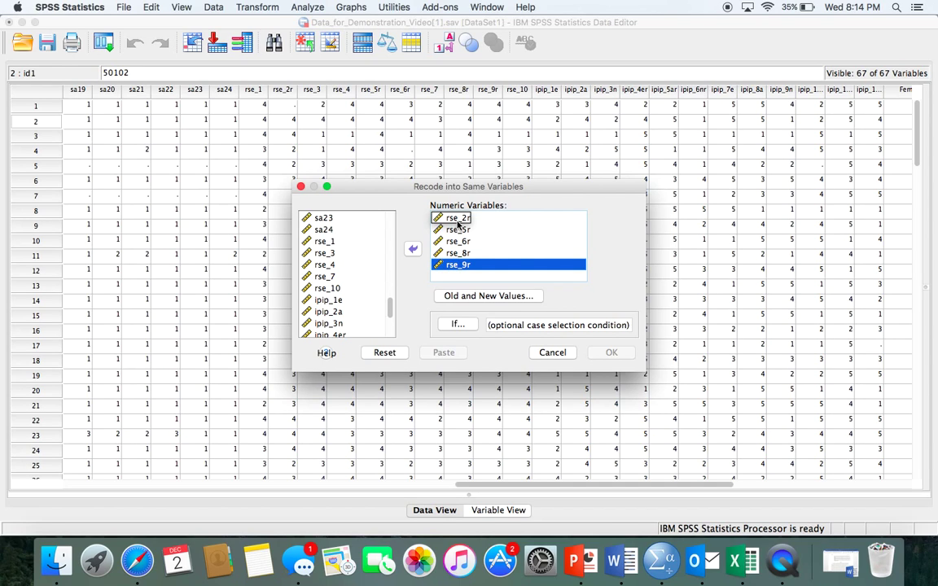
pyautogui.click(469, 231)
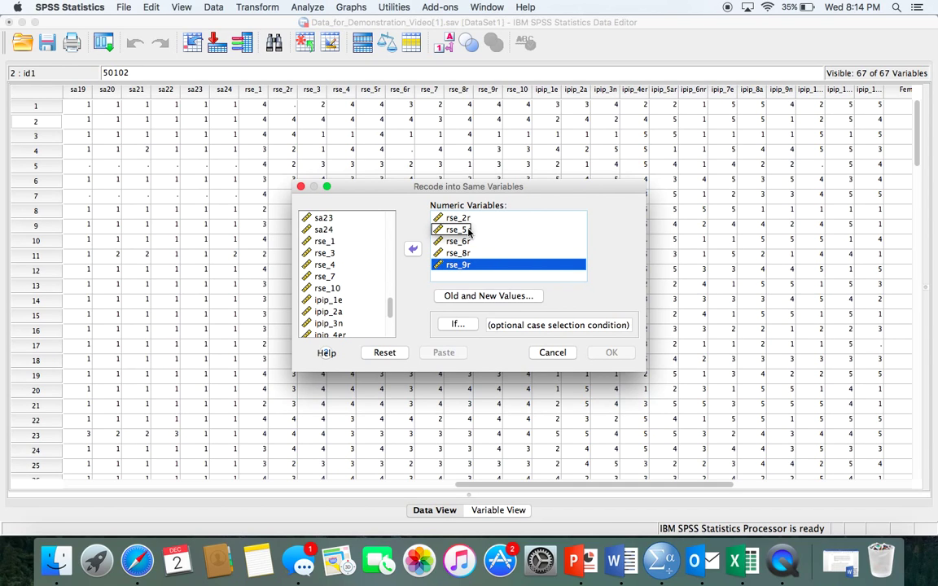
pyautogui.click(513, 266)
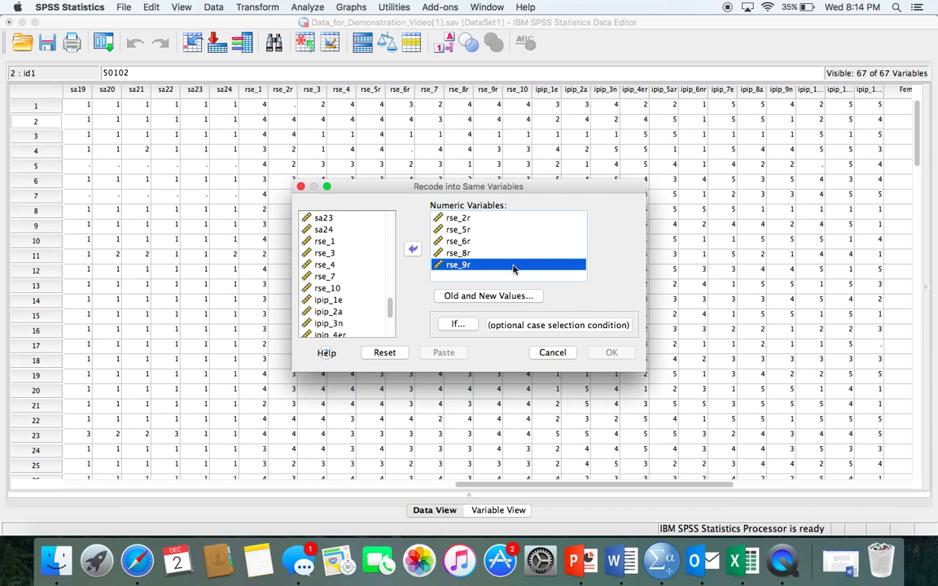
pyautogui.click(469, 219)
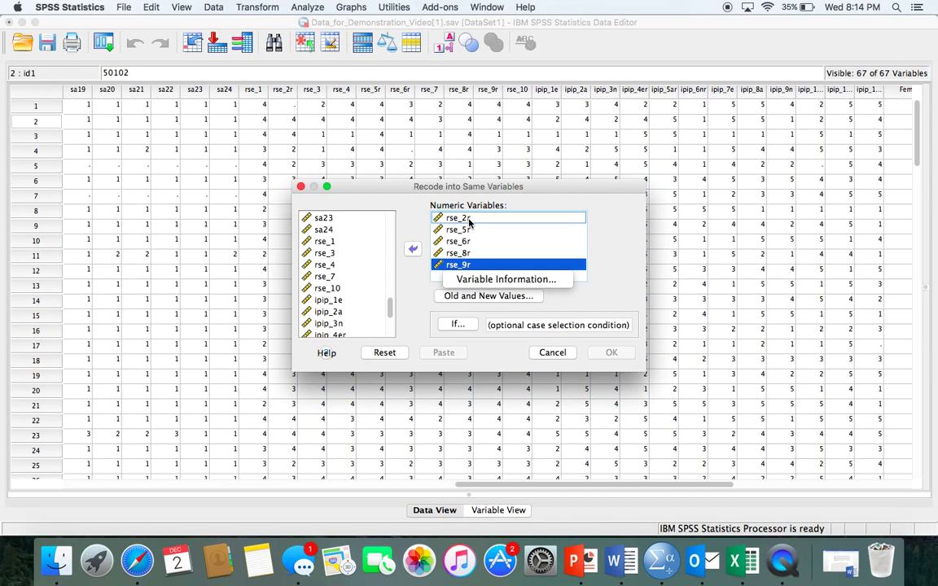
pyautogui.click(501, 281)
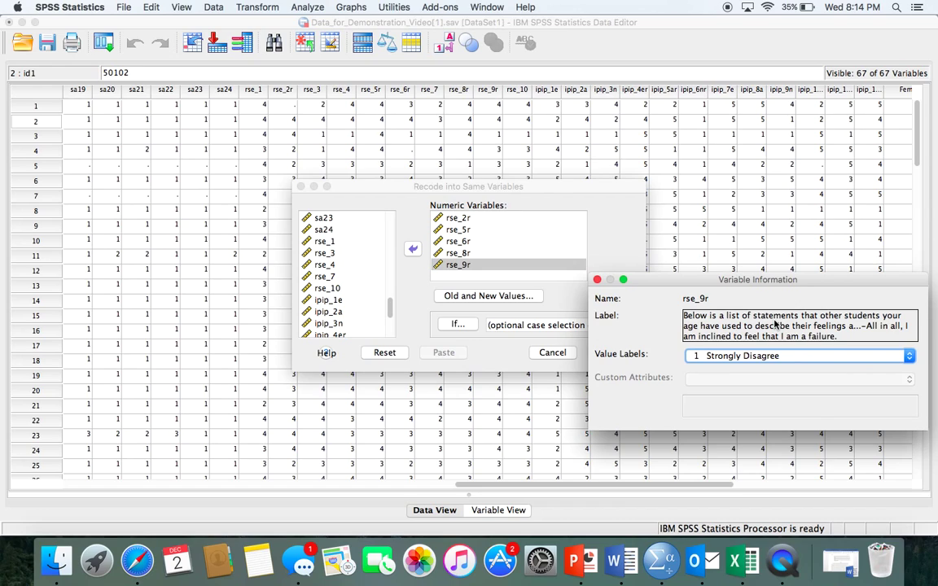
pyautogui.click(780, 357)
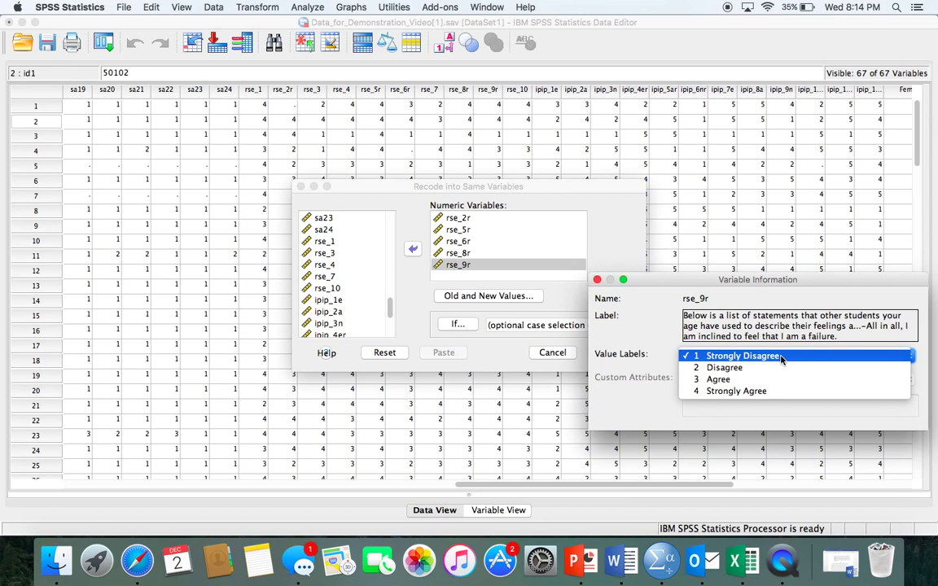
pyautogui.click(647, 328)
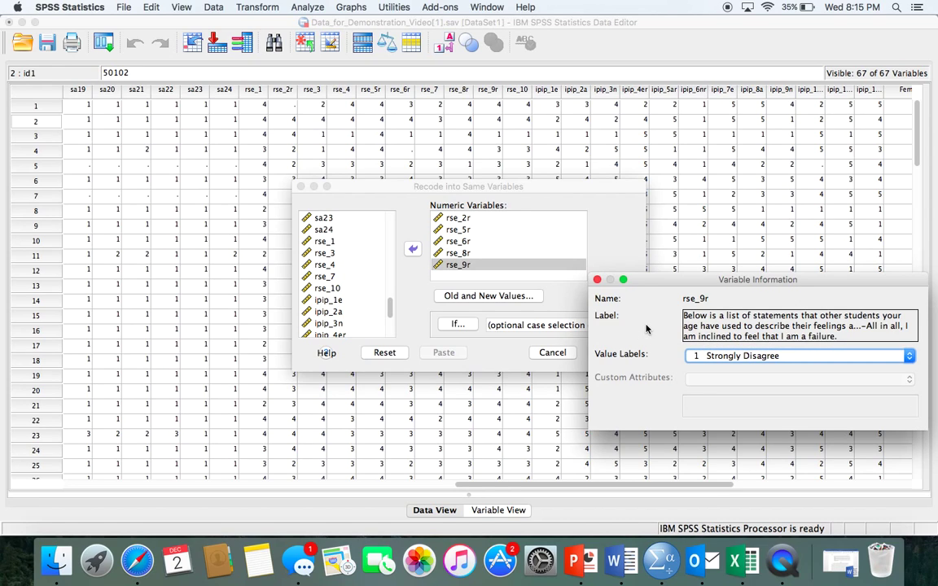
pyautogui.click(597, 280)
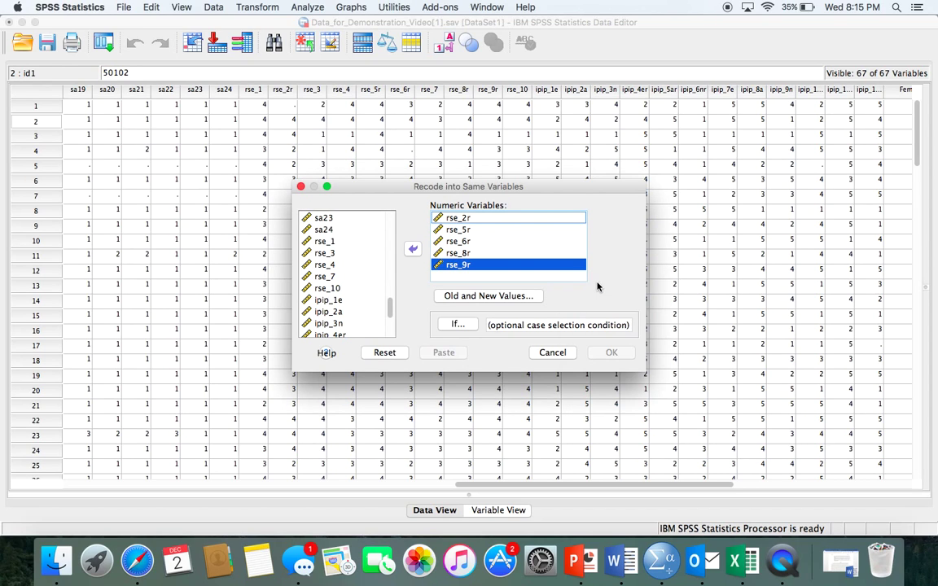
# Step: Define the first old-to-new value rule for the rse items, recoding 1 into 4
pyautogui.click(493, 296)
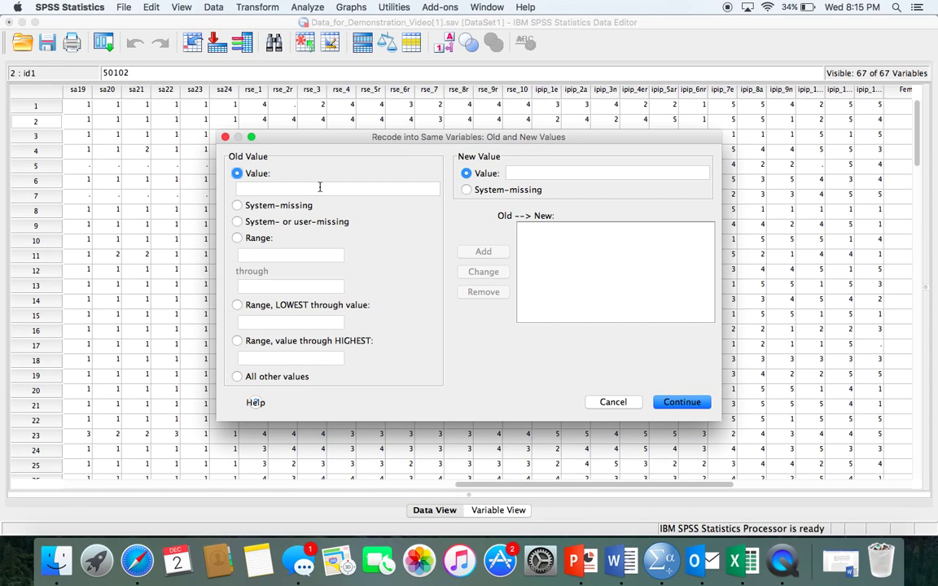
pyautogui.click(306, 191)
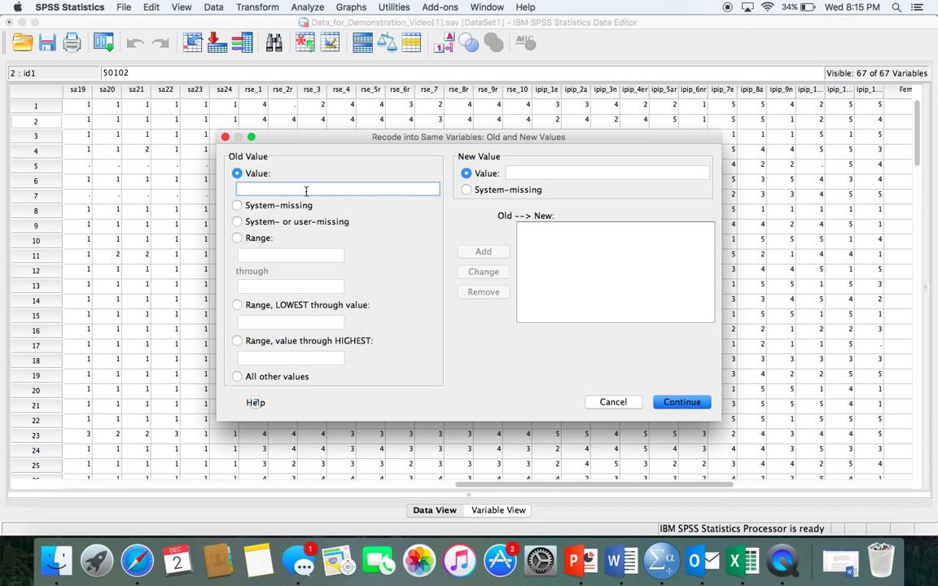
pyautogui.write('1')
pyautogui.click(525, 172)
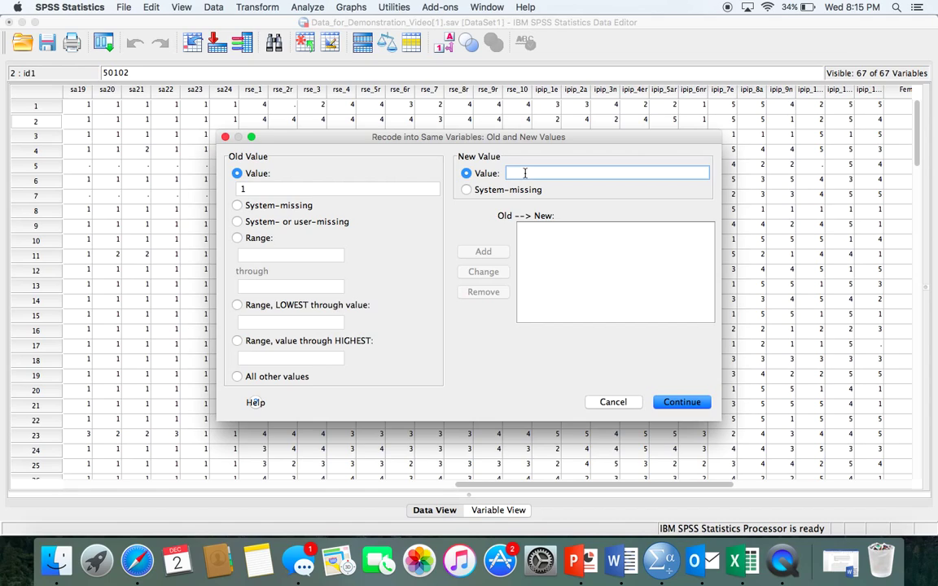
pyautogui.write('4')
pyautogui.click(483, 251)
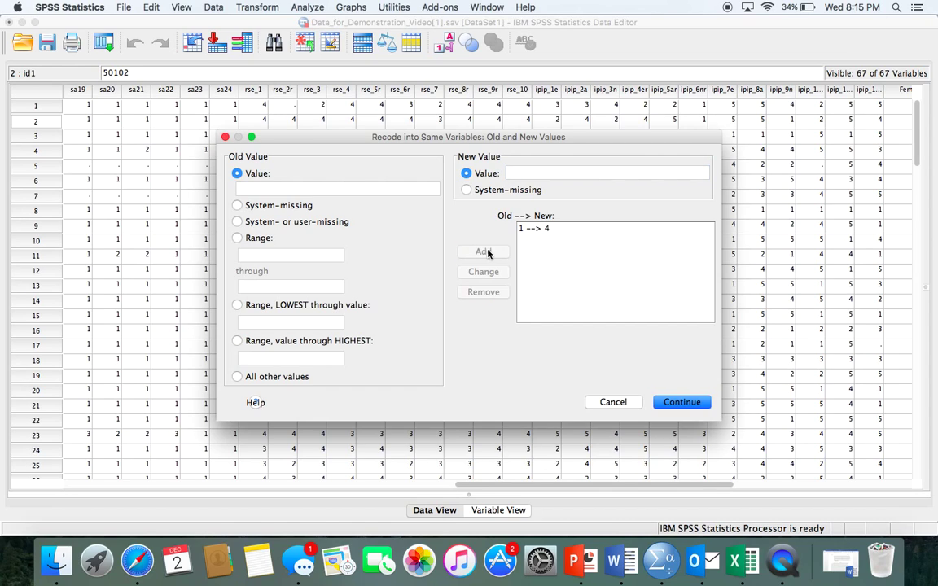
# Step: Add a rule that recodes old value 2 into 3
pyautogui.click(304, 186)
pyautogui.write('1')
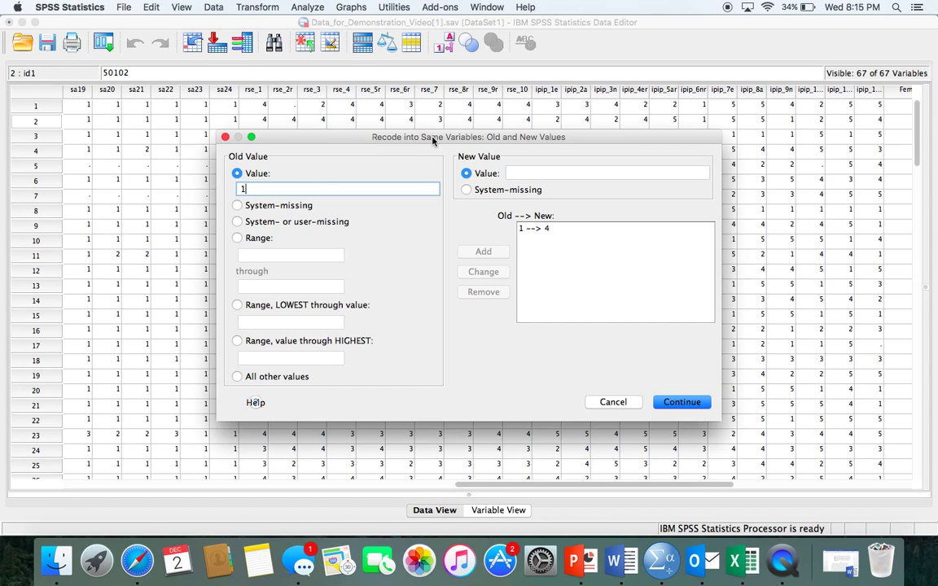
pyautogui.click(535, 173)
pyautogui.write('3')
pyautogui.doubleClick(264, 189)
pyautogui.write('2')
pyautogui.click(484, 252)
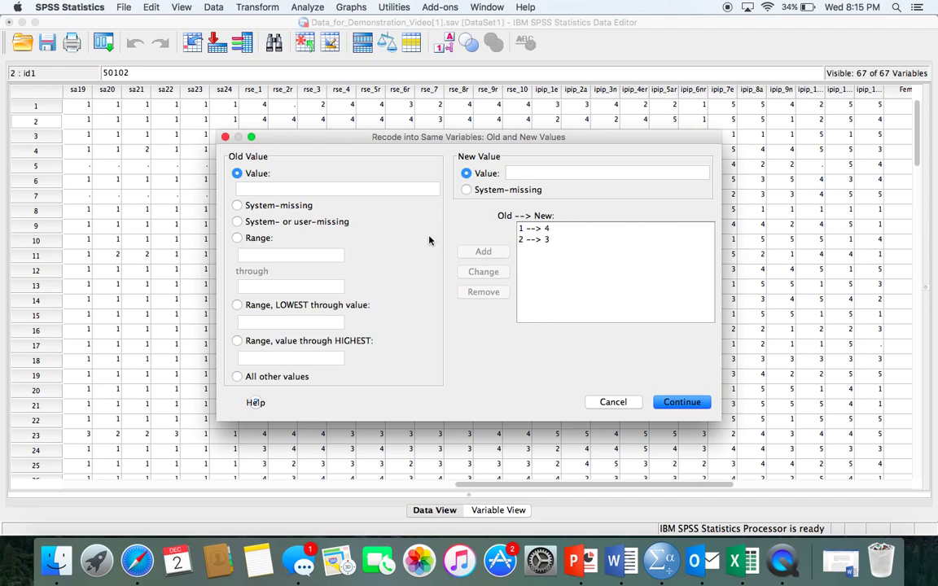
# Step: Add a rule that recodes old value 3 into 2
pyautogui.click(336, 186)
pyautogui.write('3')
pyautogui.click(521, 173)
pyautogui.write('2')
pyautogui.click(483, 252)
# Step: Add a rule that recodes old value 4 into 1
pyautogui.click(351, 192)
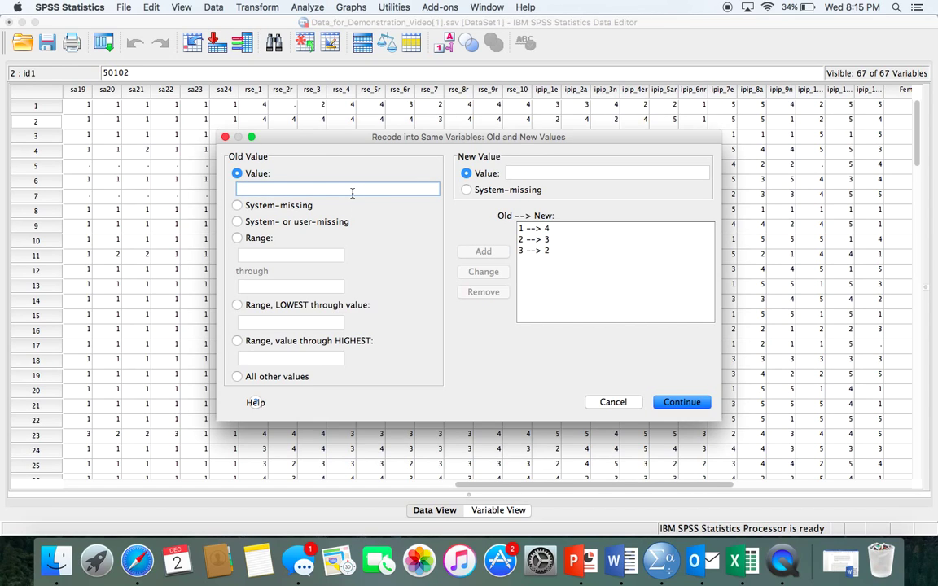
pyautogui.write('4')
pyautogui.click(534, 187)
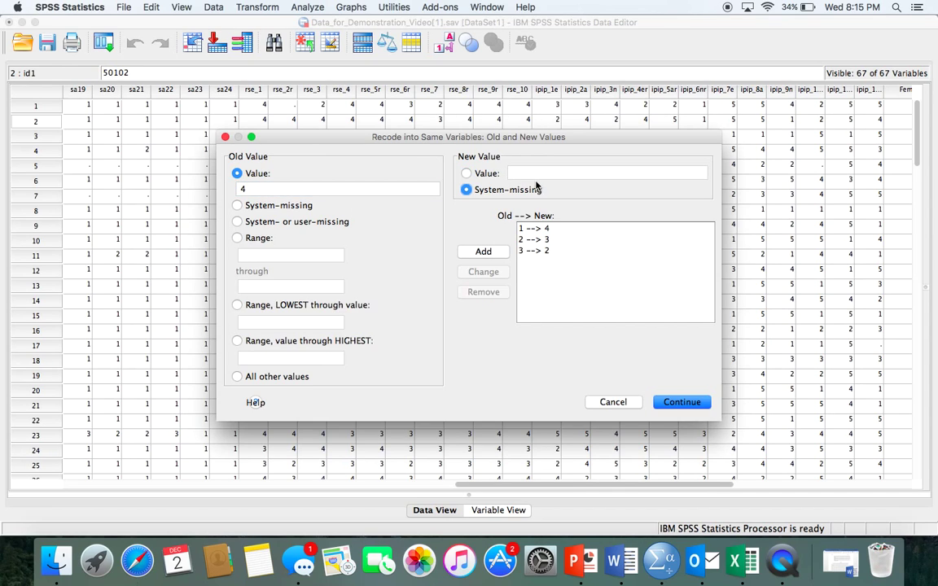
pyautogui.click(466, 173)
pyautogui.write('1')
pyautogui.click(480, 256)
# Step: Accept the value rules, run the recode on the five rse items and return to the dataset
pyautogui.click(694, 403)
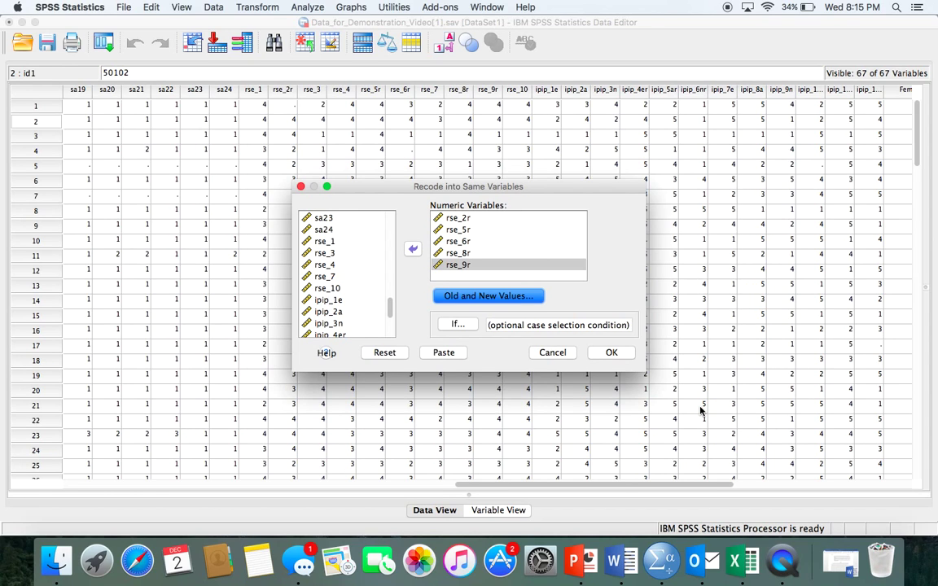
pyautogui.click(611, 354)
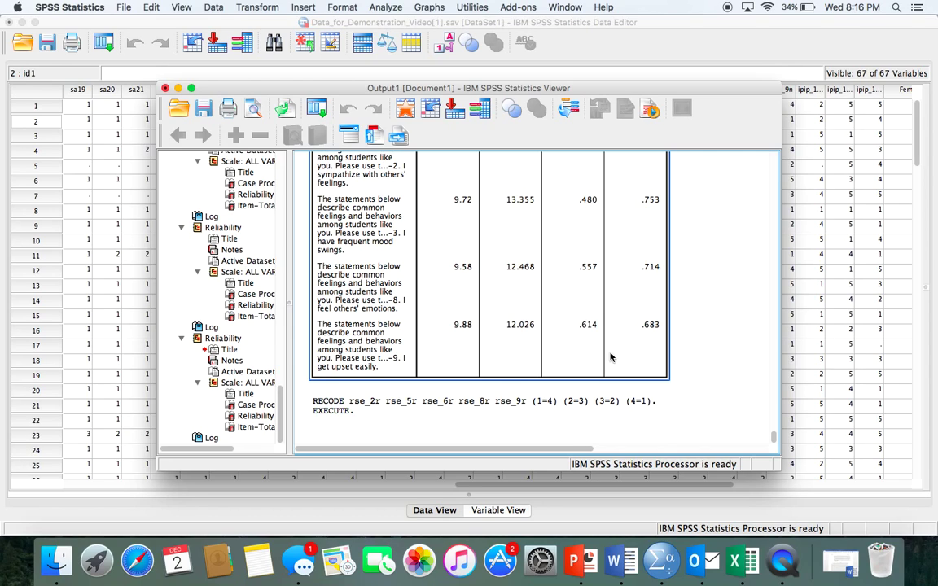
pyautogui.click(178, 89)
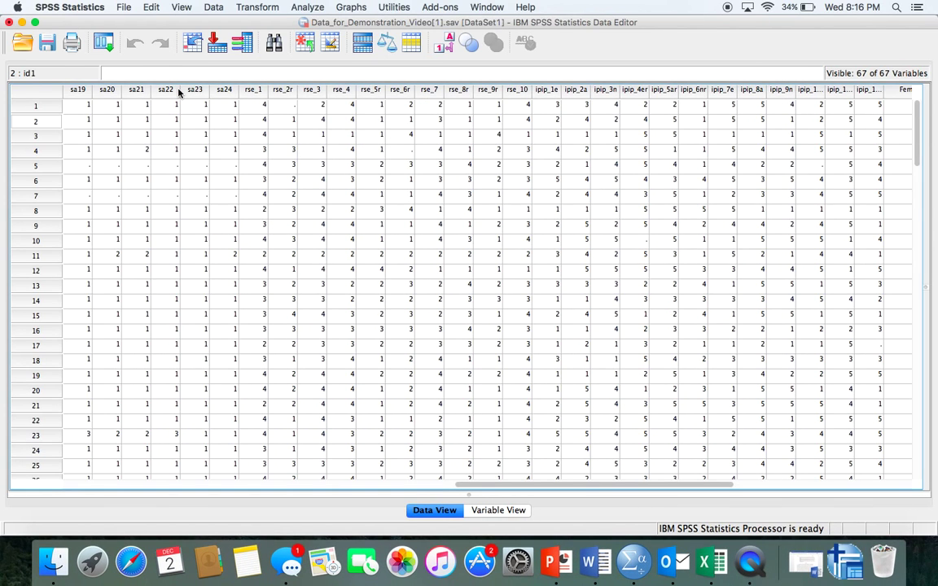